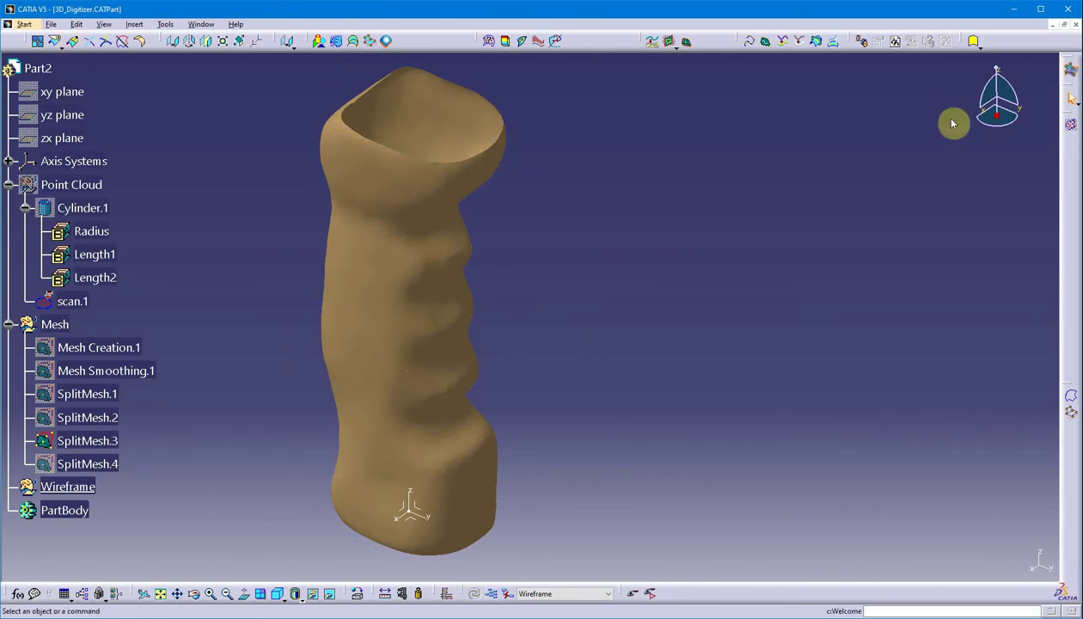
{"action": "left_click", "coordinate": [24, 24]}
{"action": "mouse_move", "coordinate": [35, 17]}
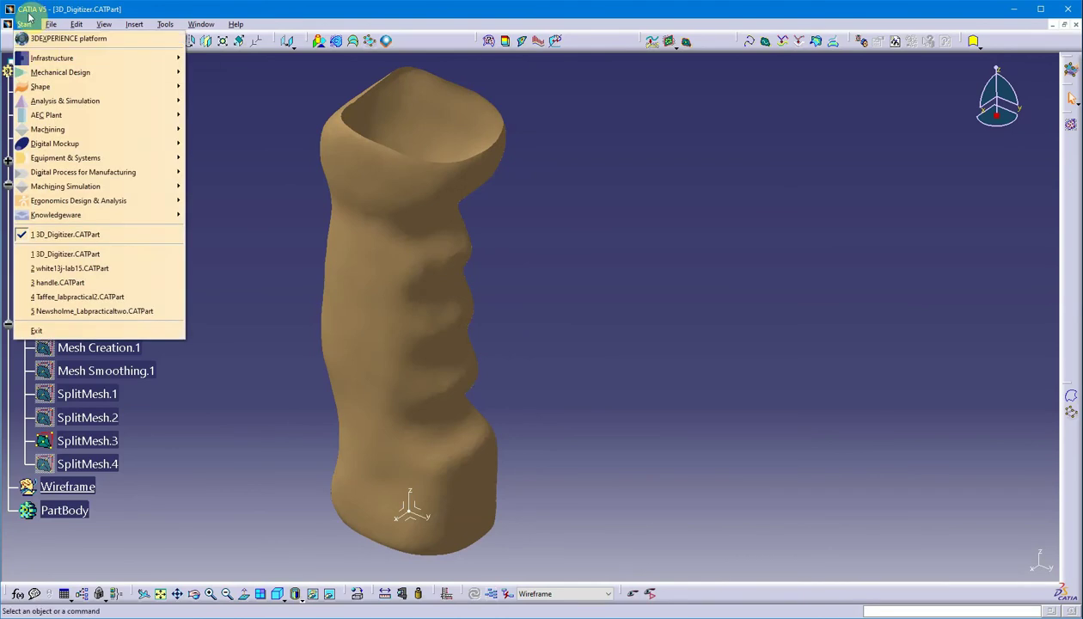
{"action": "mouse_move", "coordinate": [70, 89]}
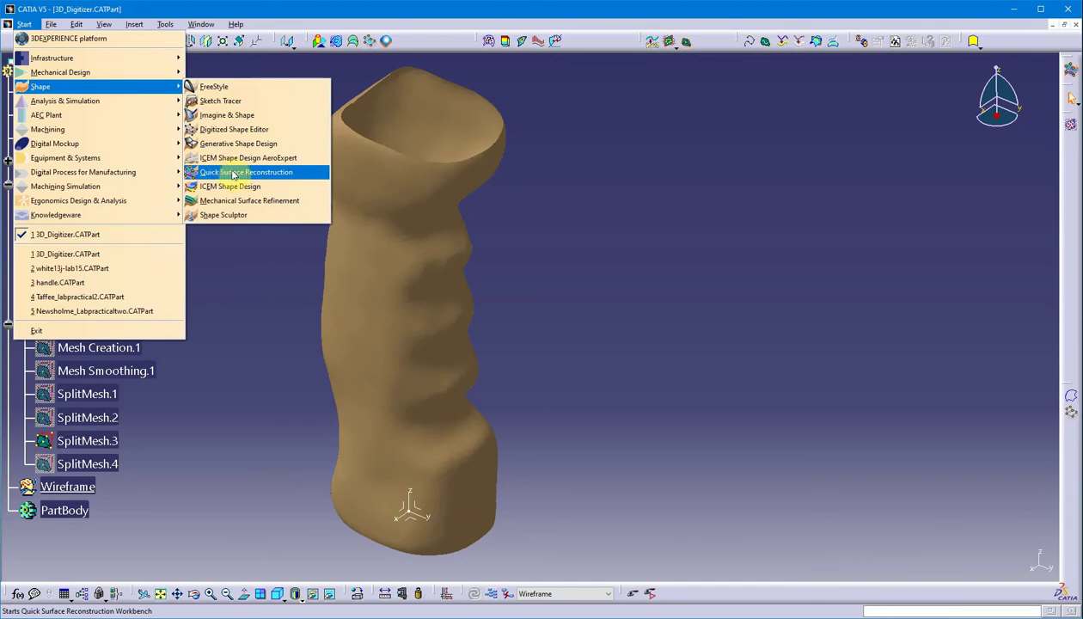
{"action": "left_click", "coordinate": [436, 47]}
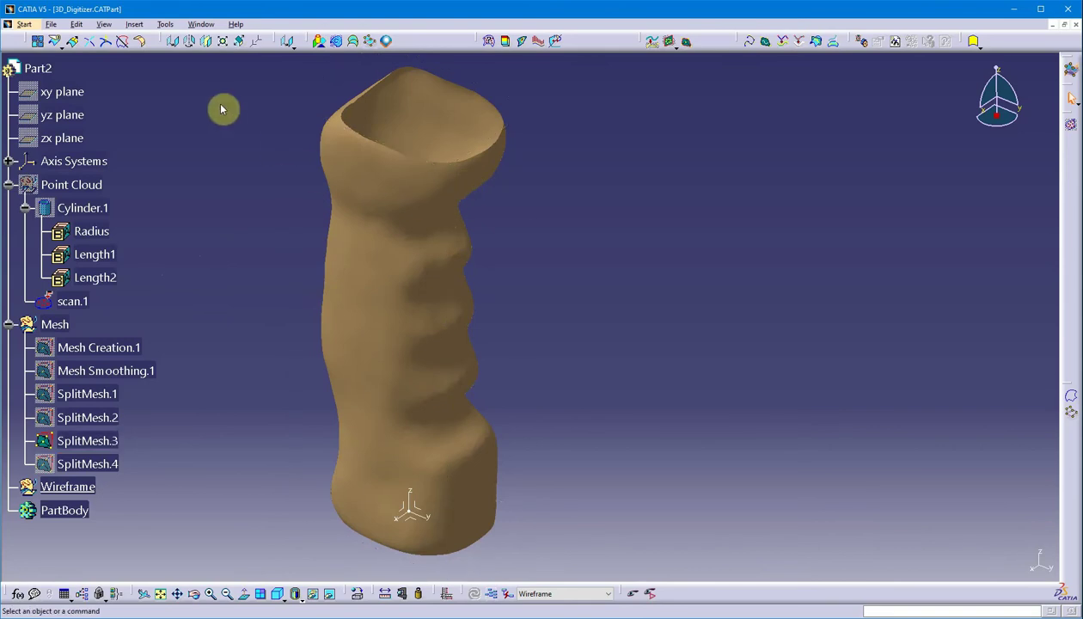
Start a Deviation Analysis with scan.1 as the reference and show the hidden Point Cloud set
{"action": "left_click", "coordinate": [506, 43]}
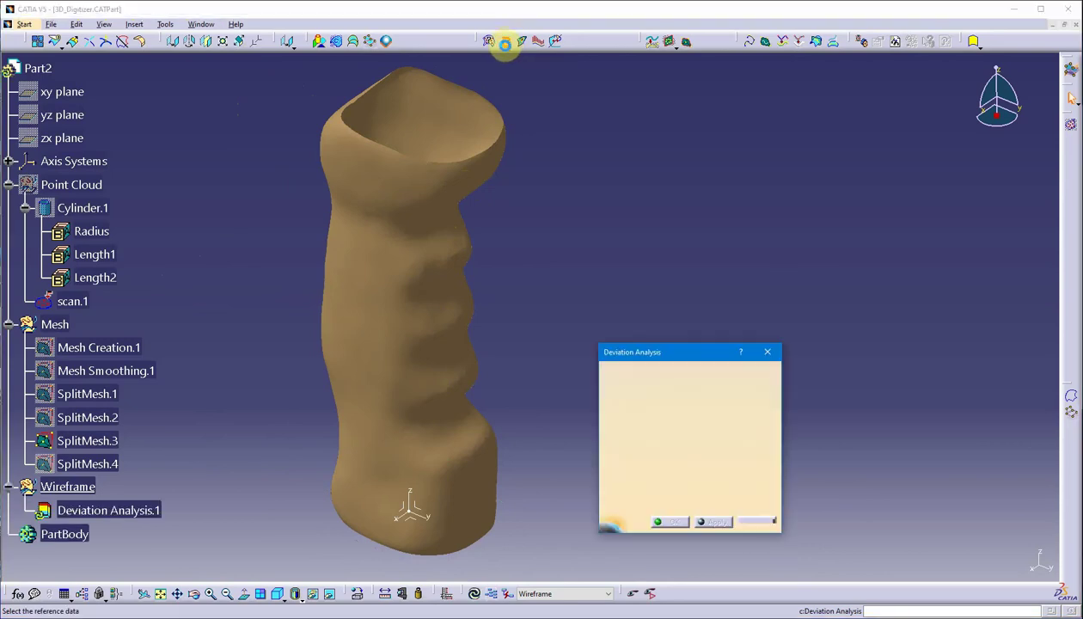
{"action": "left_click_drag", "start_coordinate": [674, 353], "coordinate": [699, 181]}
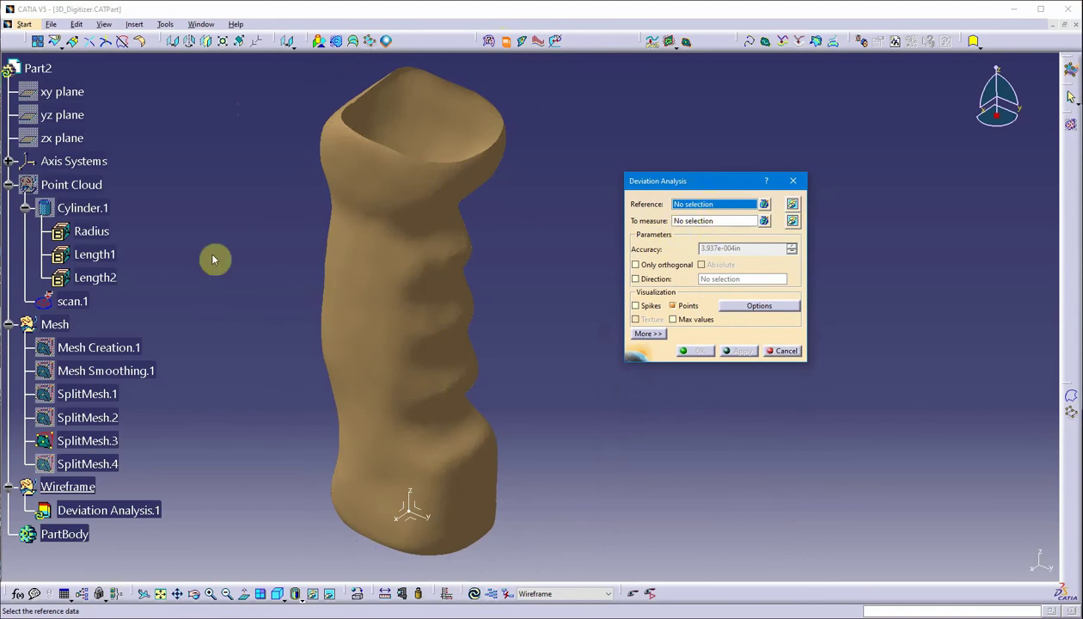
{"action": "left_click", "coordinate": [84, 302]}
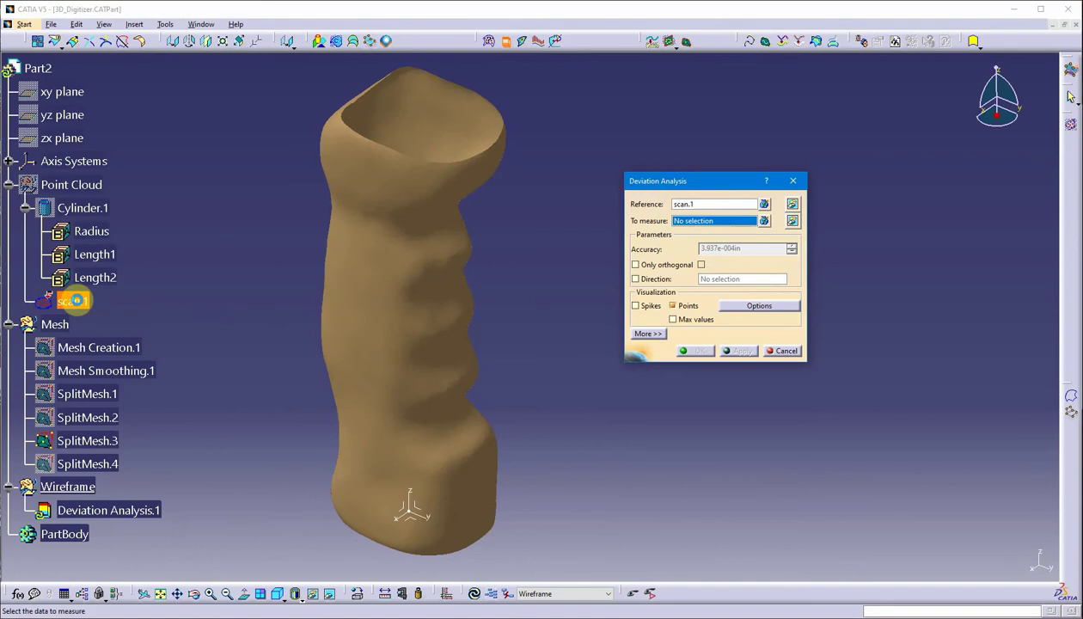
{"action": "right_click", "coordinate": [97, 189]}
{"action": "left_click", "coordinate": [126, 223]}
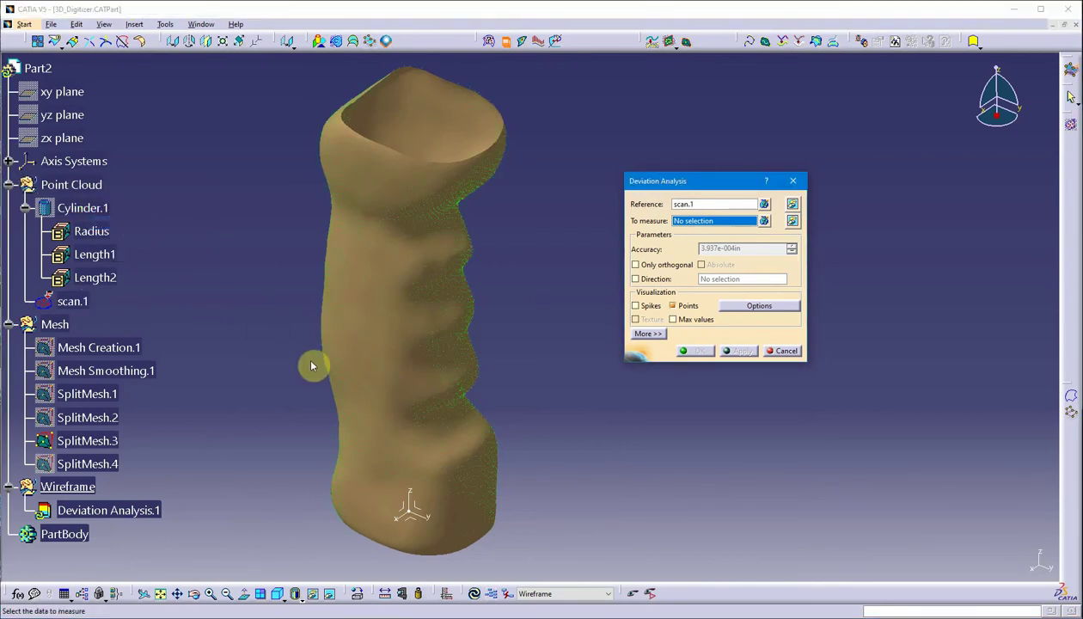
Set SplitMesh.3 as the element to measure and compute the deviation map
{"action": "middle_click_drag", "start_coordinate": [312, 366], "coordinate": [387, 295]}
{"action": "left_click", "coordinate": [713, 221]}
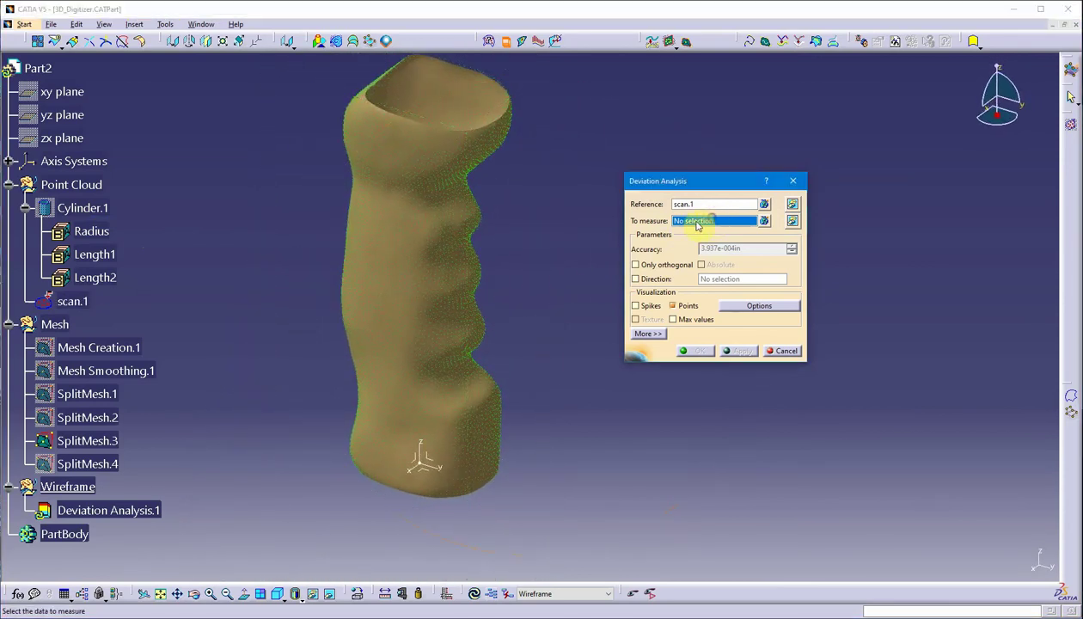
{"action": "left_click", "coordinate": [112, 442]}
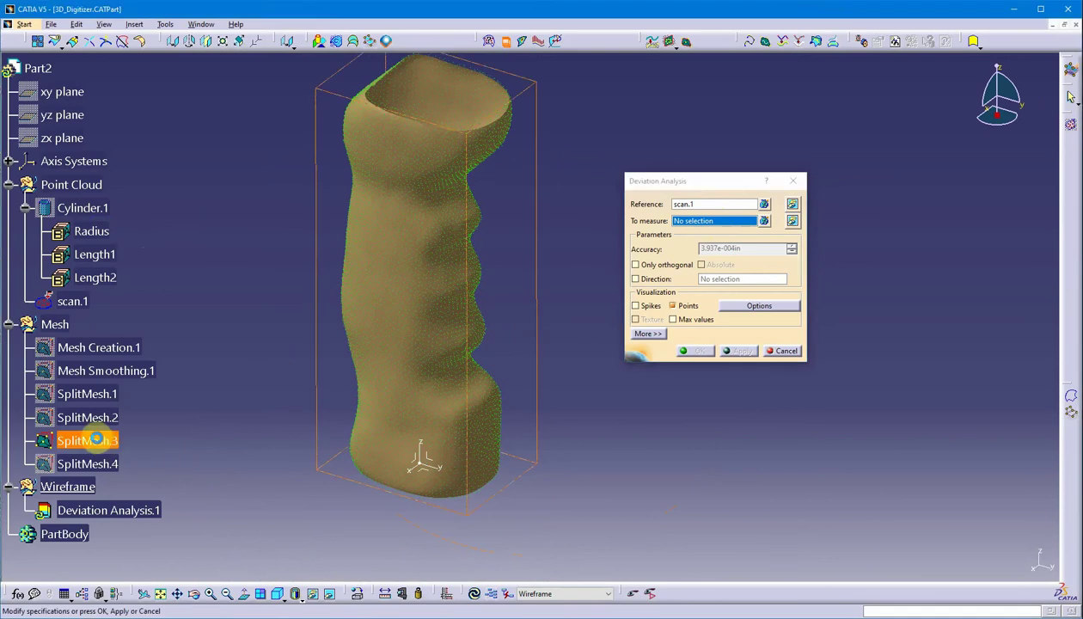
{"action": "middle_click_drag", "start_coordinate": [442, 375], "coordinate": [495, 381]}
{"action": "left_click", "coordinate": [744, 351]}
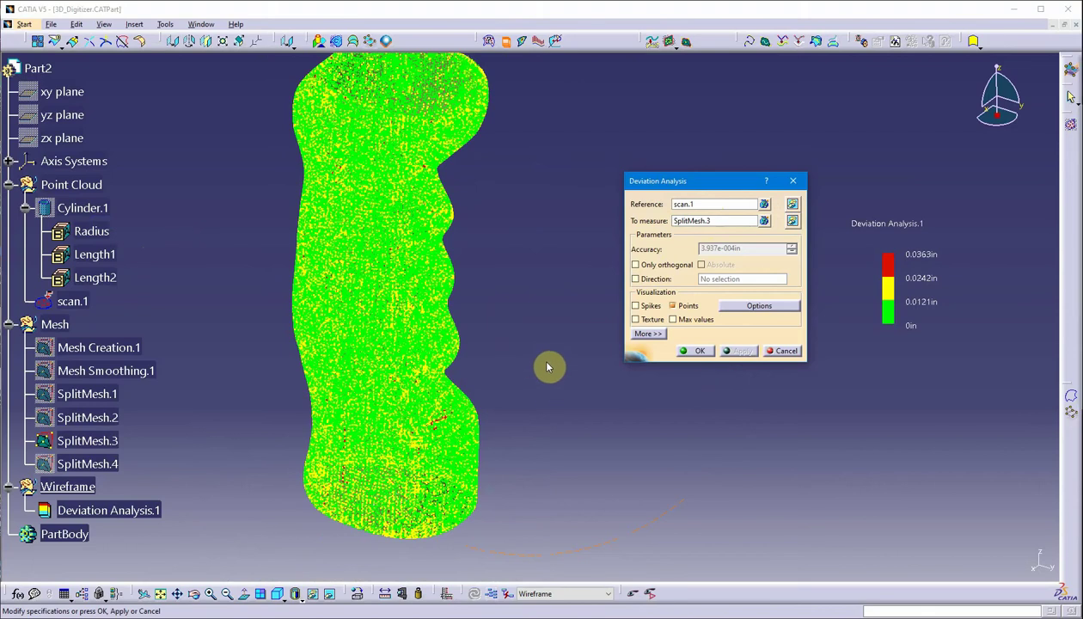
Examine the deviation colours and point values over the grip's base, finger grooves and top rim against the colour scale
{"action": "middle_click_drag", "start_coordinate": [551, 366], "coordinate": [516, 415]}
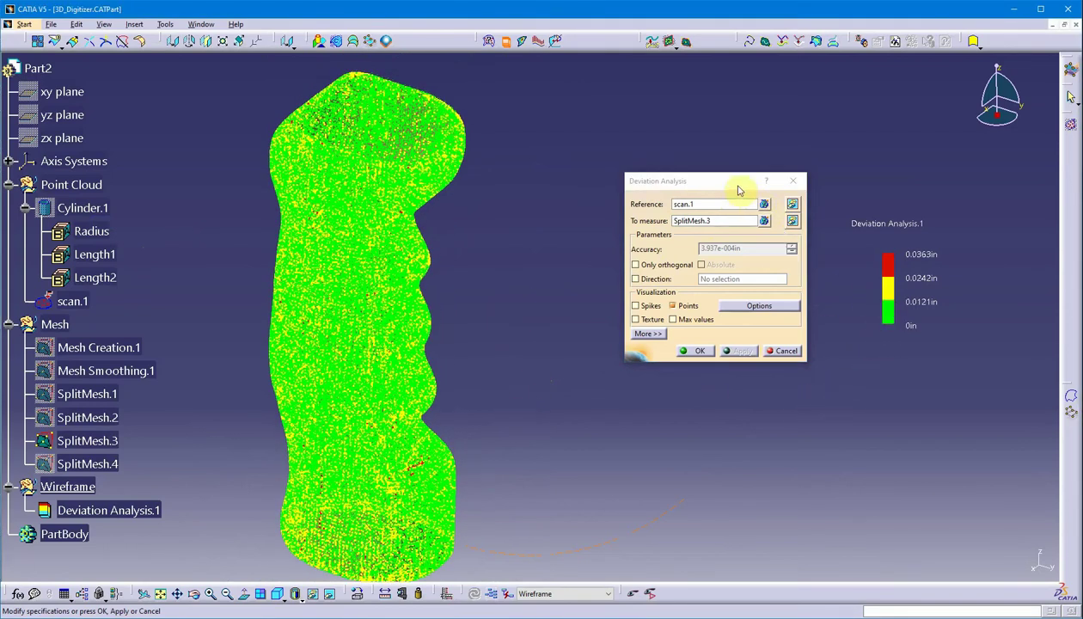
{"action": "left_click_drag", "start_coordinate": [737, 190], "coordinate": [718, 161]}
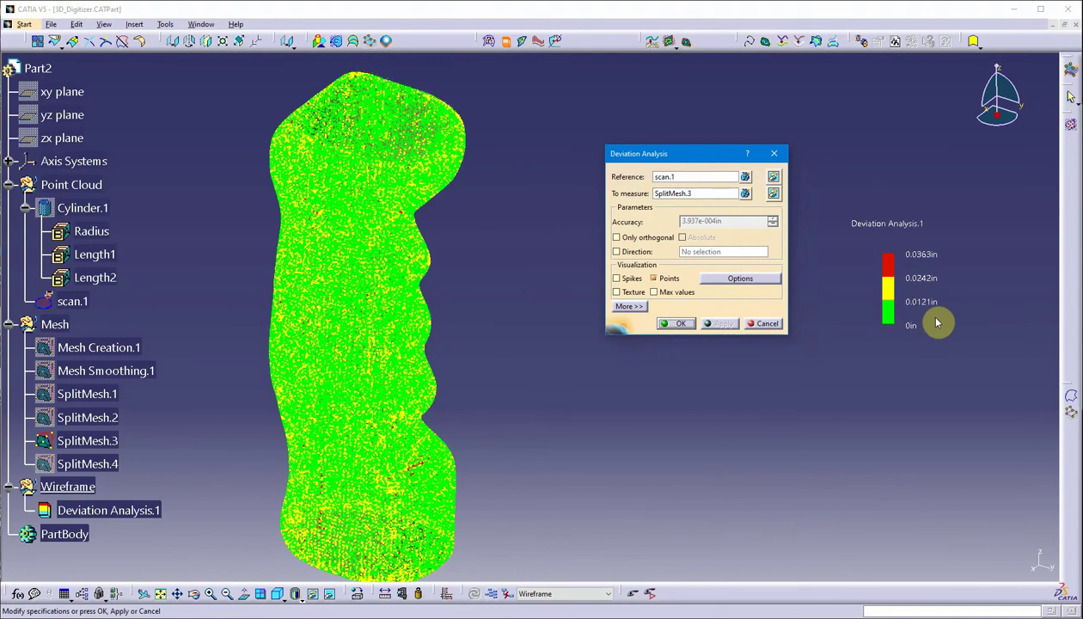
{"action": "left_click_drag", "start_coordinate": [705, 158], "coordinate": [751, 191]}
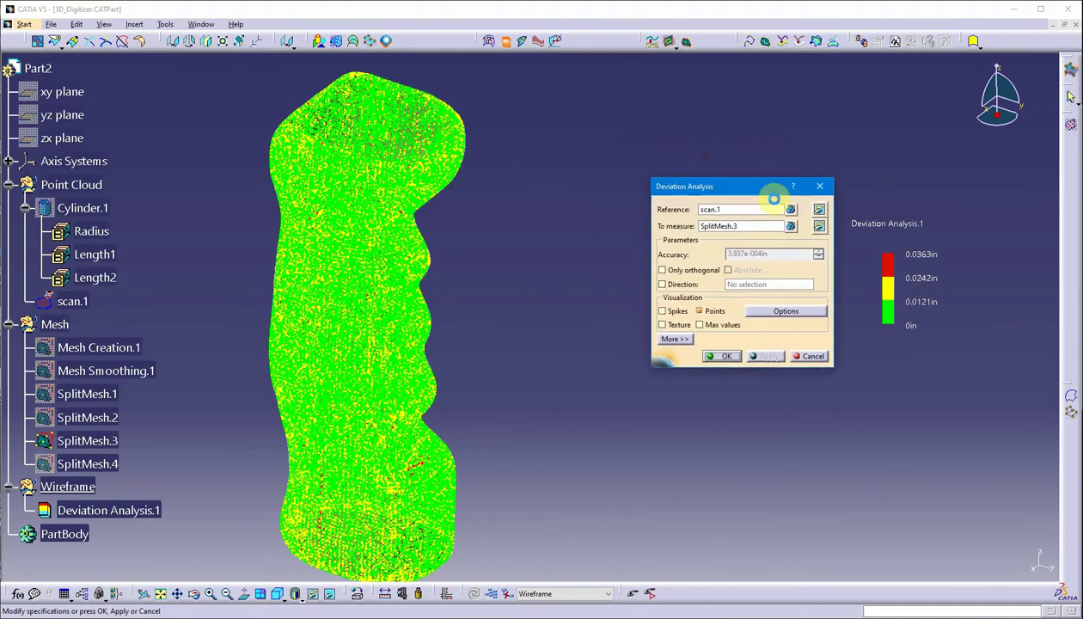
{"action": "middle_click_drag", "start_coordinate": [429, 433], "coordinate": [668, 442]}
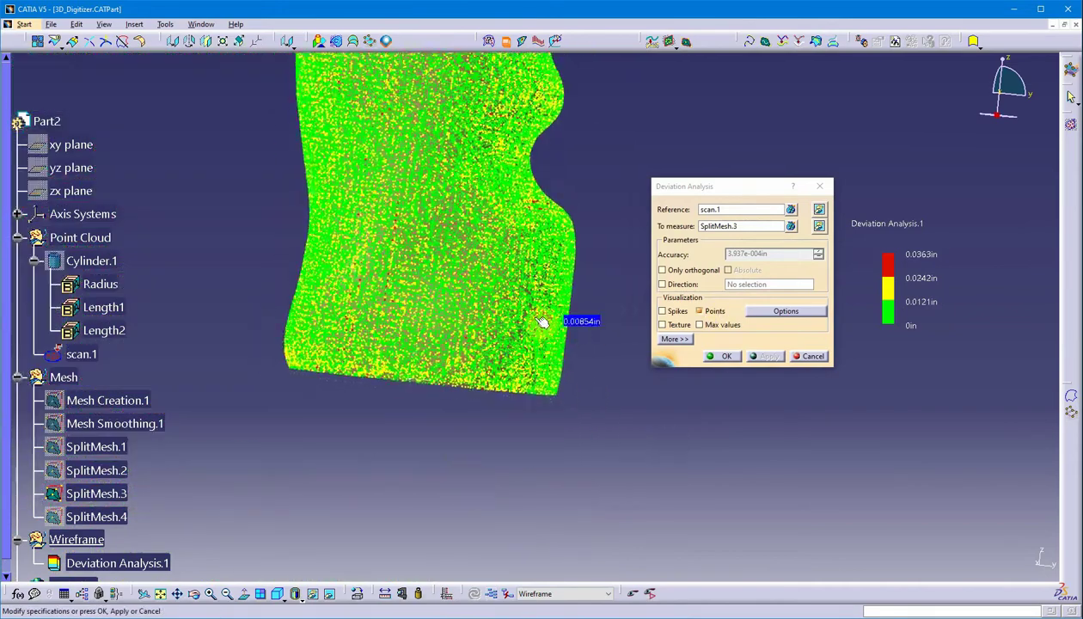
{"action": "mouse_move", "coordinate": [541, 316]}
{"action": "middle_mouse_down"}
{"action": "mouse_move", "coordinate": [491, 403]}
{"action": "mouse_move", "coordinate": [486, 341]}
{"action": "mouse_move", "coordinate": [453, 486]}
{"action": "mouse_move", "coordinate": [496, 334]}
{"action": "mouse_move", "coordinate": [476, 551]}
{"action": "middle_mouse_up"}
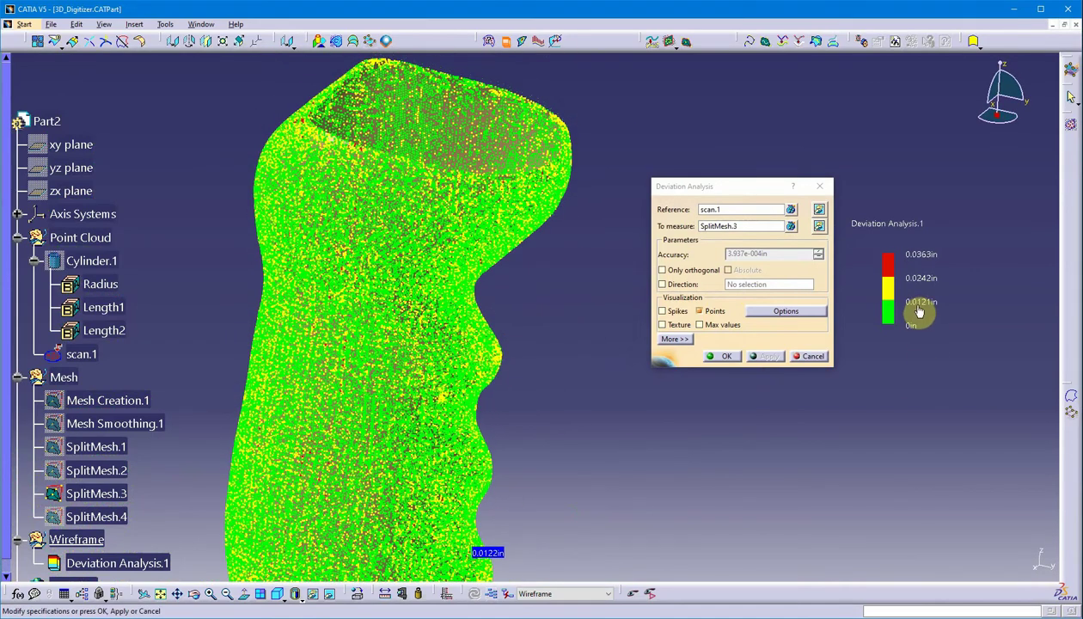
{"action": "mouse_move", "coordinate": [516, 268]}
{"action": "middle_mouse_down"}
{"action": "mouse_move", "coordinate": [496, 304]}
{"action": "mouse_move", "coordinate": [474, 195]}
{"action": "mouse_move", "coordinate": [481, 284]}
{"action": "mouse_move", "coordinate": [500, 264]}
{"action": "middle_mouse_up"}
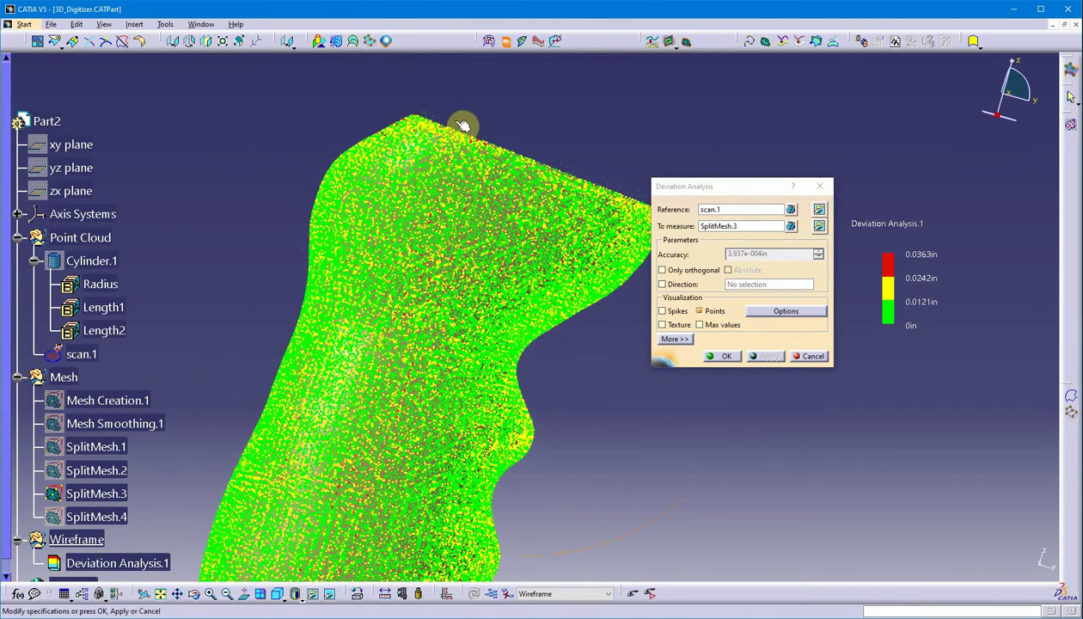
{"action": "middle_click_drag", "start_coordinate": [525, 152], "coordinate": [444, 387]}
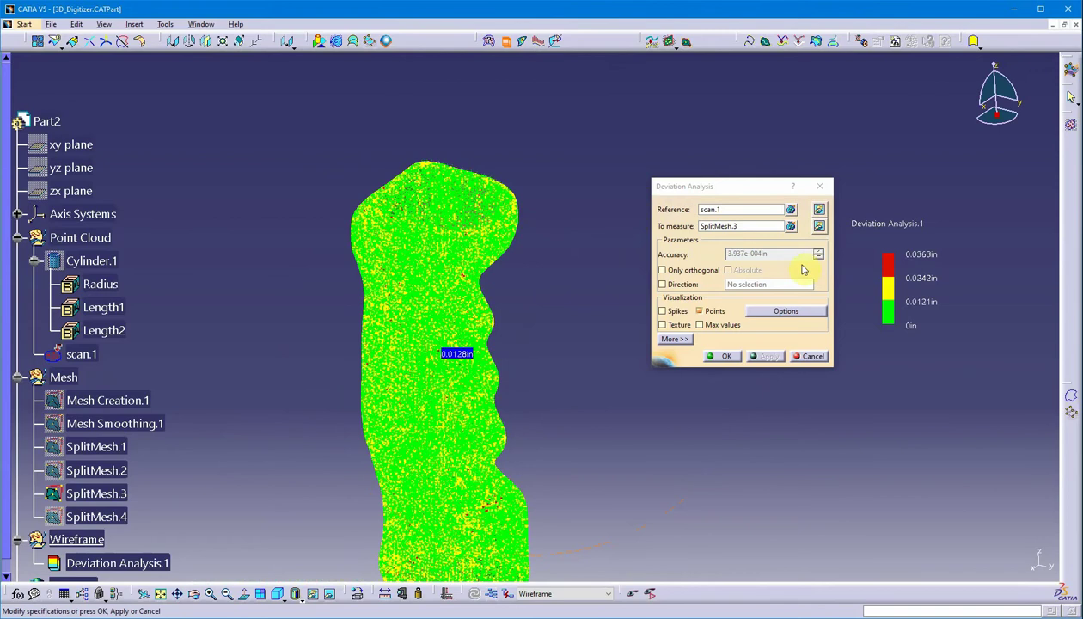
{"action": "left_click_drag", "start_coordinate": [747, 198], "coordinate": [720, 145]}
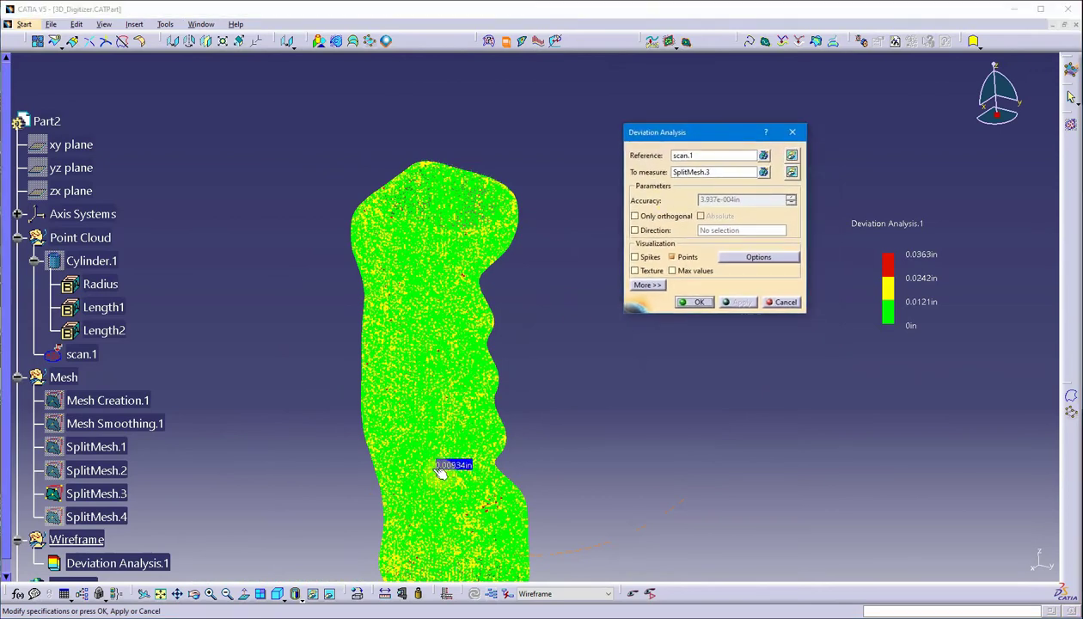
{"action": "middle_click_drag", "start_coordinate": [443, 469], "coordinate": [582, 389]}
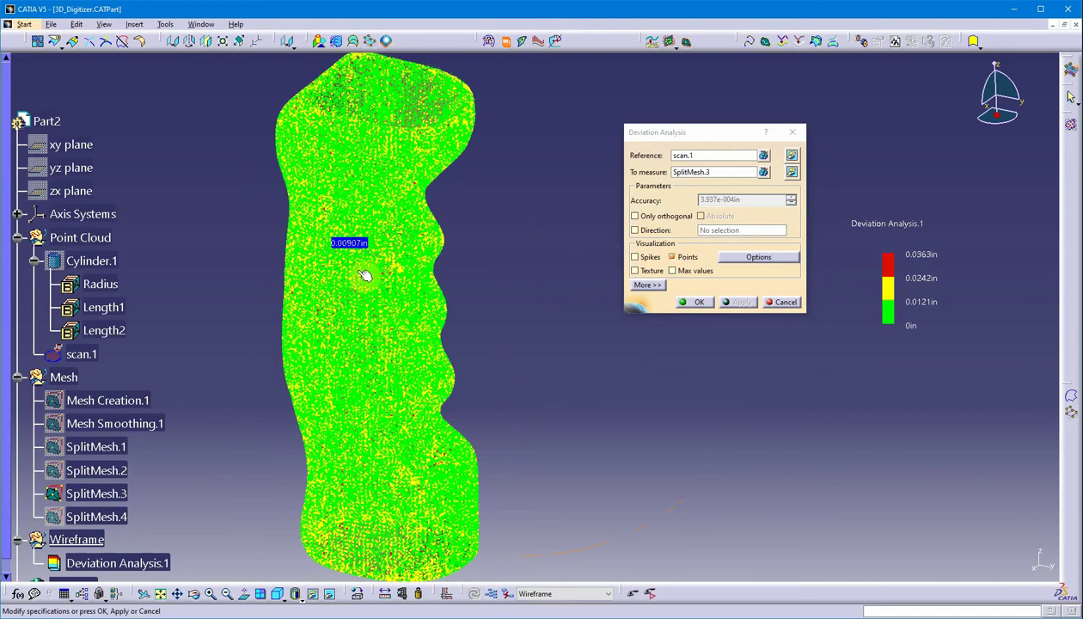
{"action": "middle_click_drag", "start_coordinate": [440, 379], "coordinate": [242, 483]}
Accept the deviation analysis and hide Deviation Analysis.1
{"action": "left_click", "coordinate": [698, 305]}
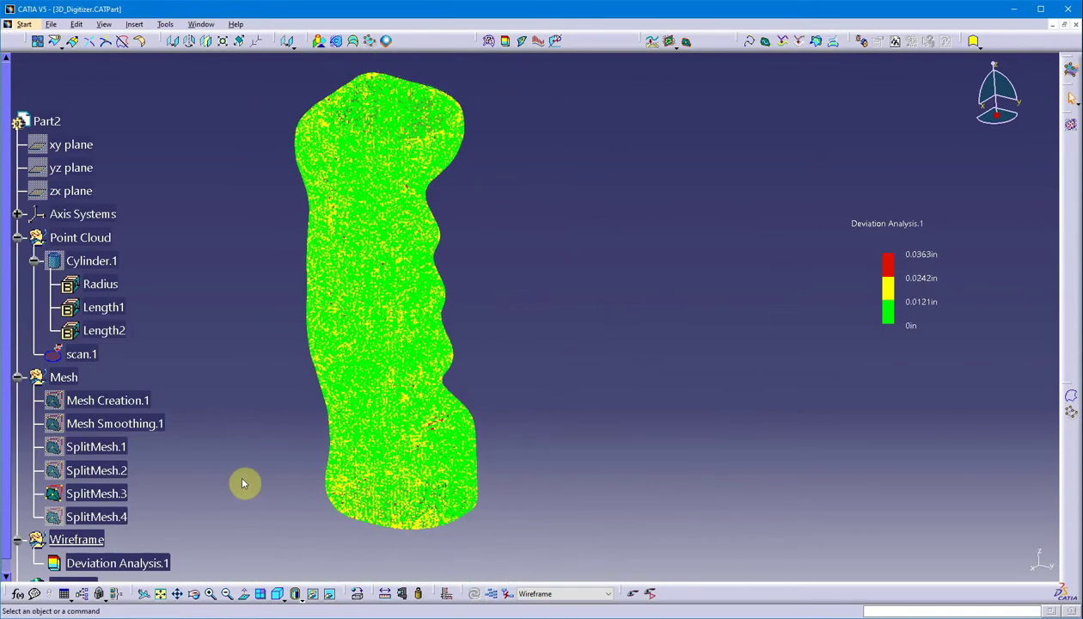
{"action": "scroll", "coordinate": [146, 490], "scroll_direction": "down", "scroll_amount": 3}
{"action": "right_click", "coordinate": [150, 460]}
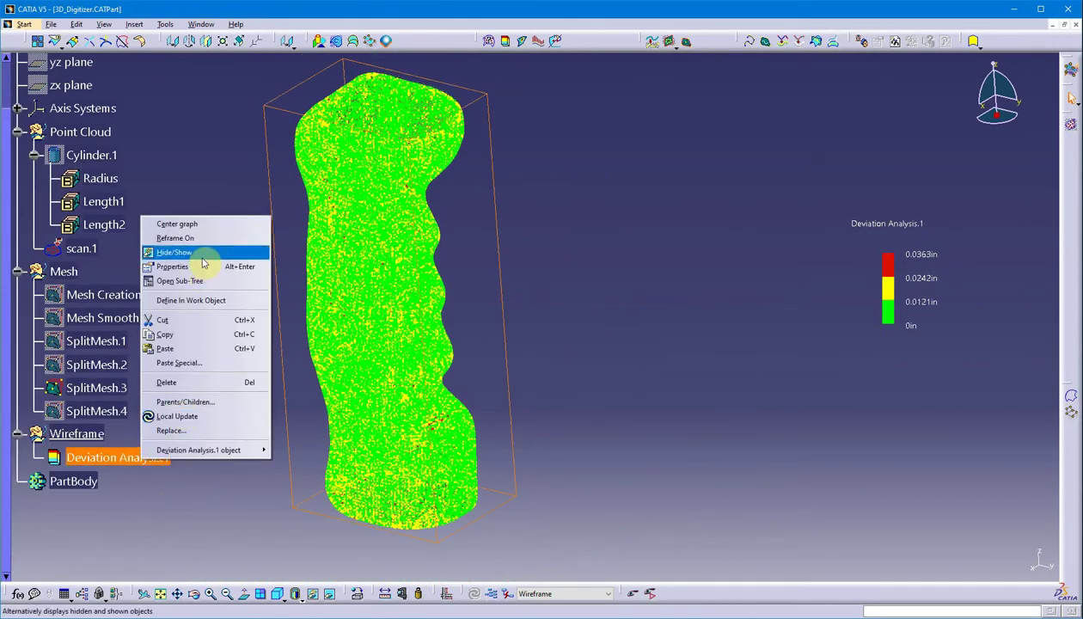
{"action": "left_click", "coordinate": [174, 251]}
{"action": "middle_click_drag", "start_coordinate": [262, 355], "coordinate": [231, 304]}
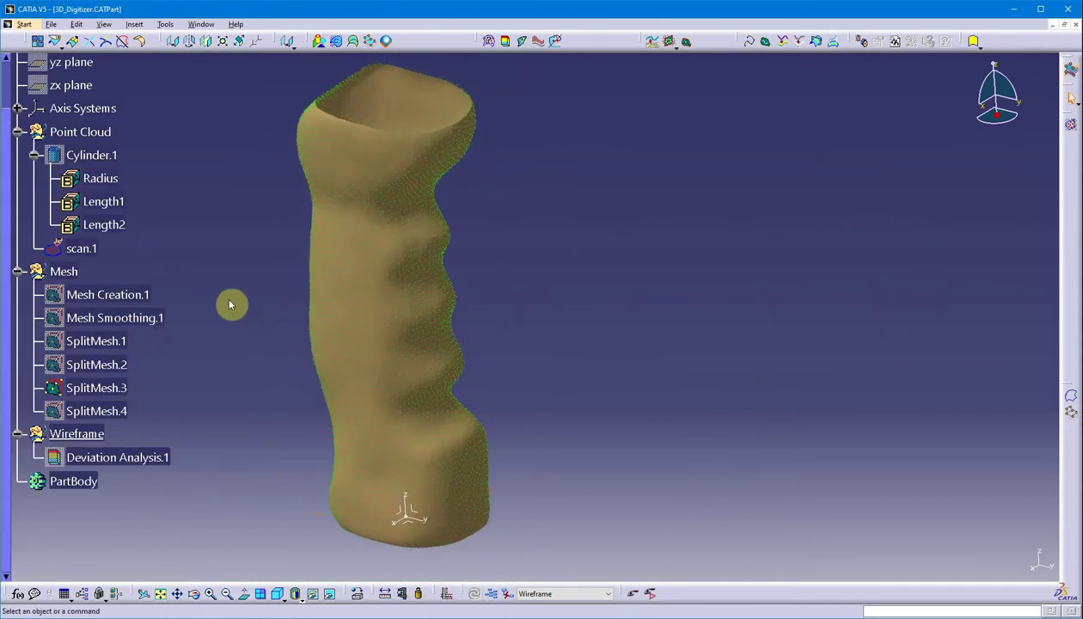
Hide the Point Cloud set so only the mesh is displayed
{"action": "right_click", "coordinate": [96, 133]}
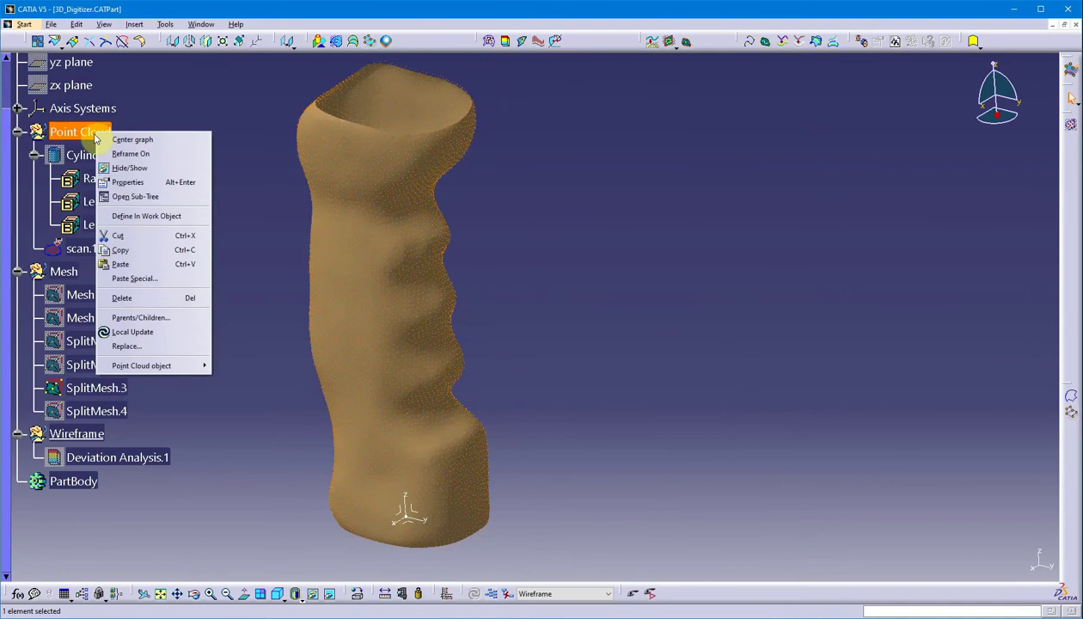
{"action": "left_click", "coordinate": [137, 167]}
{"action": "middle_click_drag", "start_coordinate": [273, 305], "coordinate": [281, 375]}
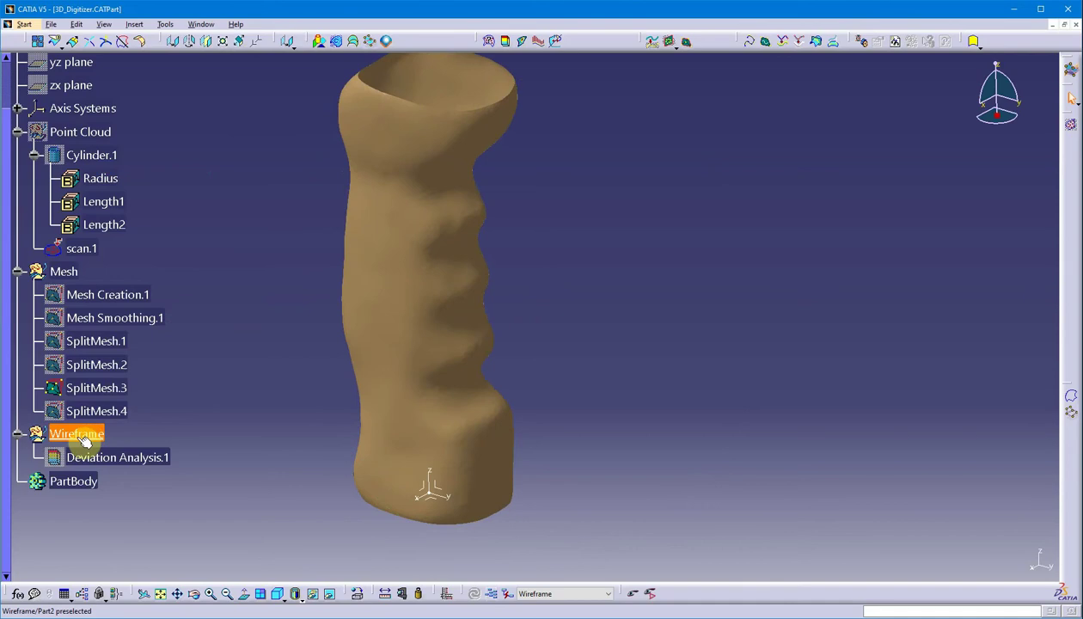
Undock the Scan Creation toolbar and dock it again after the curve and surface creation tools
{"action": "middle_click_drag", "start_coordinate": [394, 399], "coordinate": [496, 367]}
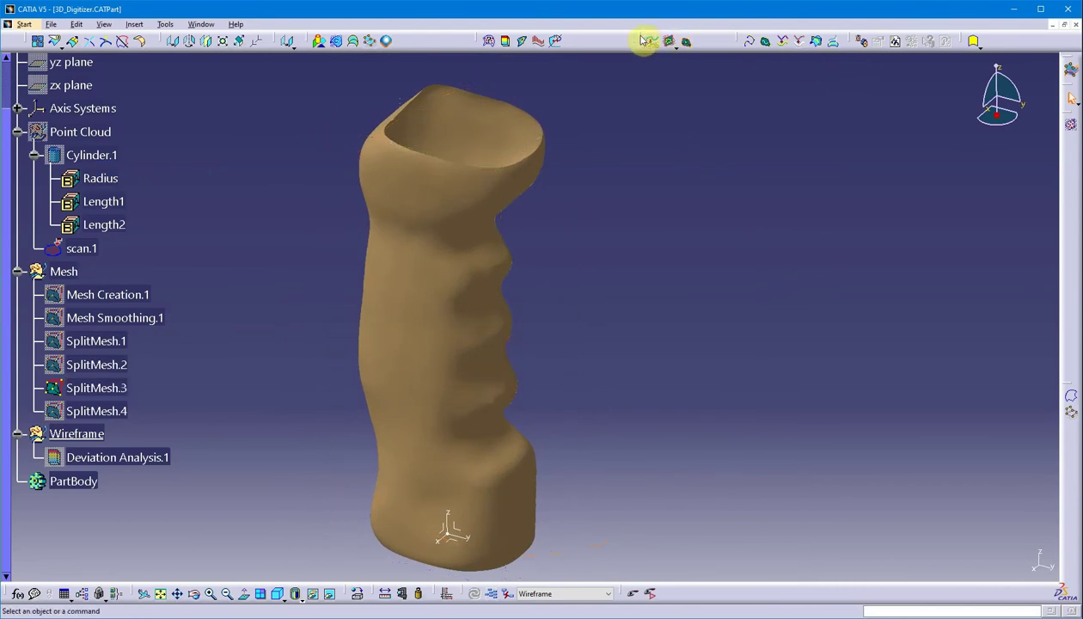
{"action": "left_click_drag", "start_coordinate": [638, 55], "coordinate": [662, 89]}
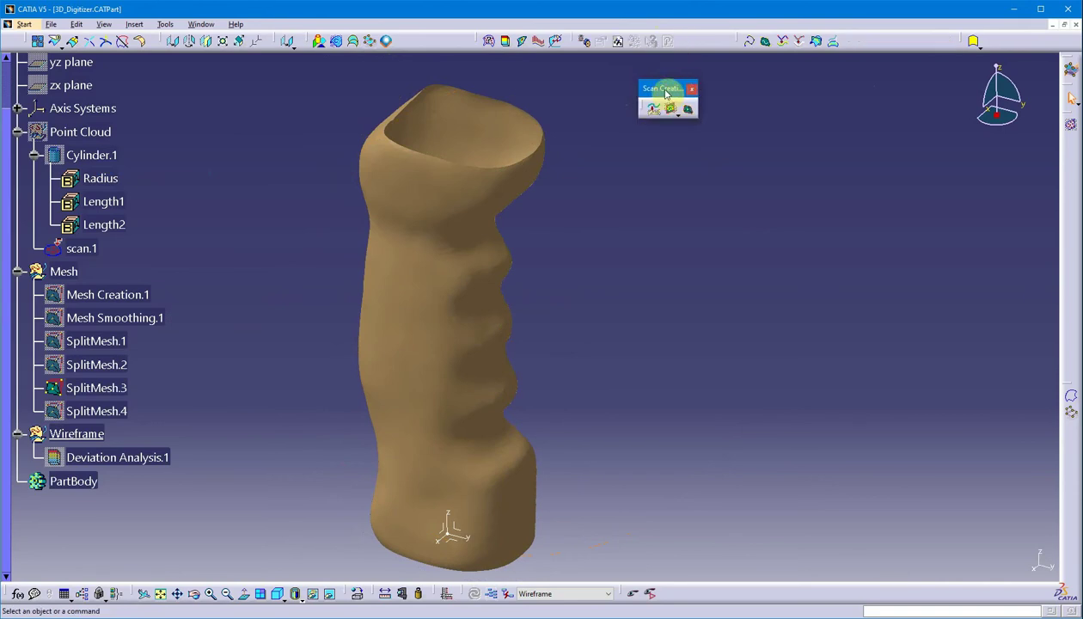
{"action": "left_click_drag", "start_coordinate": [666, 92], "coordinate": [892, 50]}
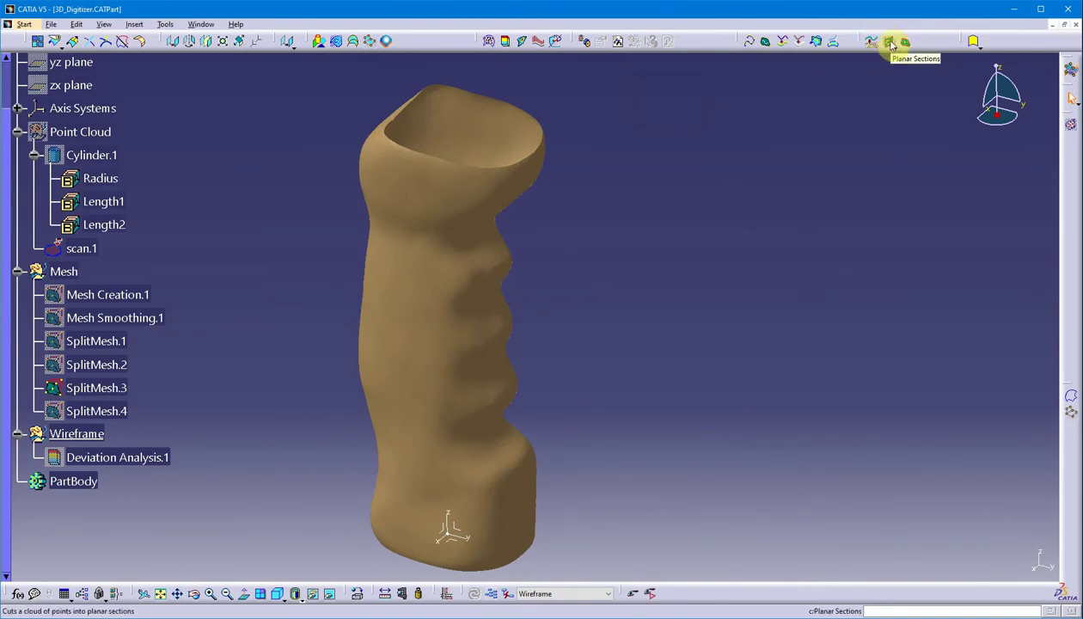
Start the Planar Sections command and turn off its automatic curve creation from the scan
{"action": "left_click", "coordinate": [887, 42]}
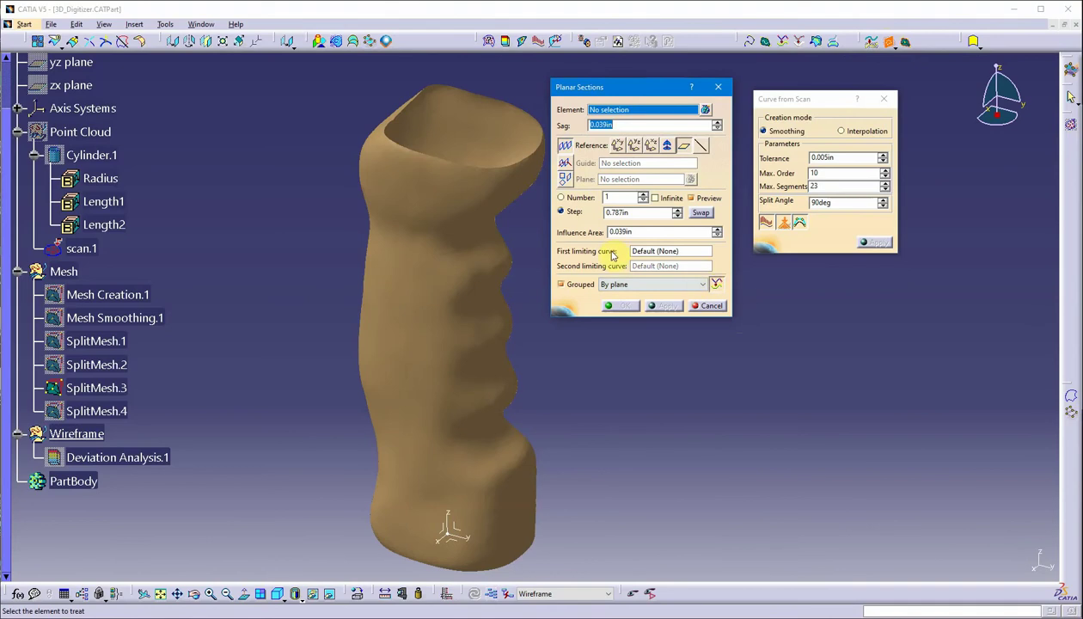
{"action": "left_click", "coordinate": [718, 287]}
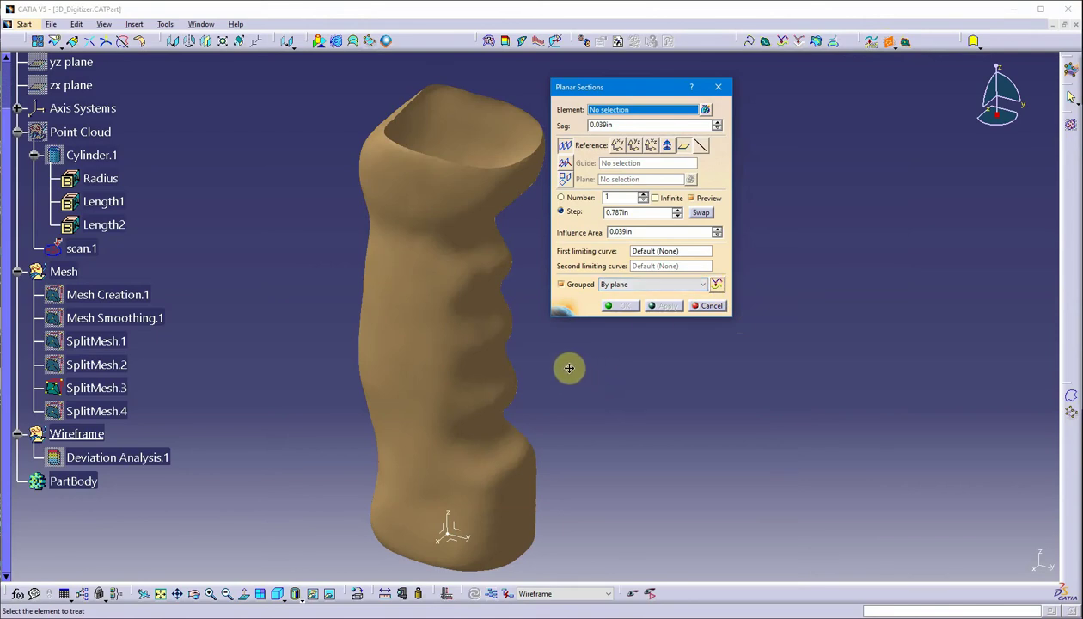
{"action": "middle_click_drag", "start_coordinate": [568, 368], "coordinate": [563, 329]}
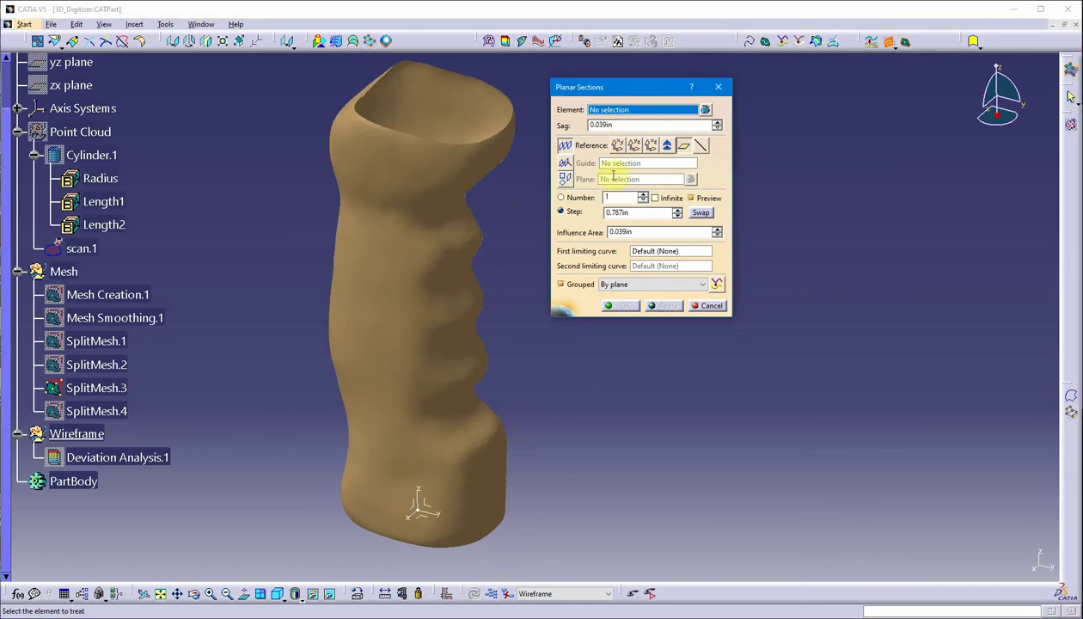
Select SplitMesh.3 for sectioning parallel to the XY plane, raise the section plane above the grip's base and keep grouping by plane
{"action": "left_click", "coordinate": [431, 461]}
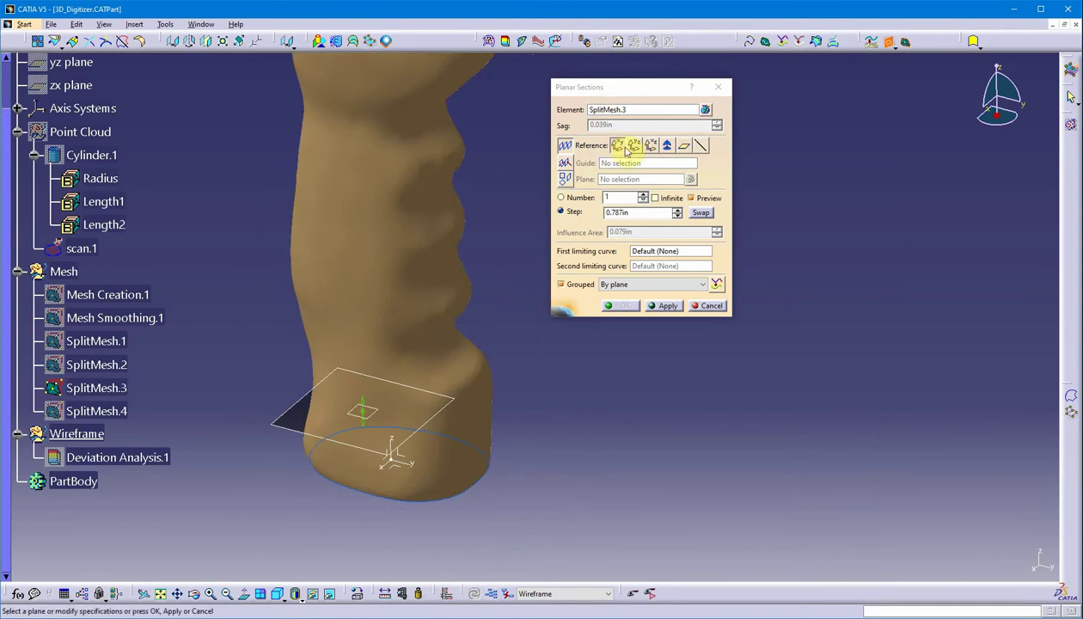
{"action": "middle_click_drag", "start_coordinate": [411, 399], "coordinate": [443, 327]}
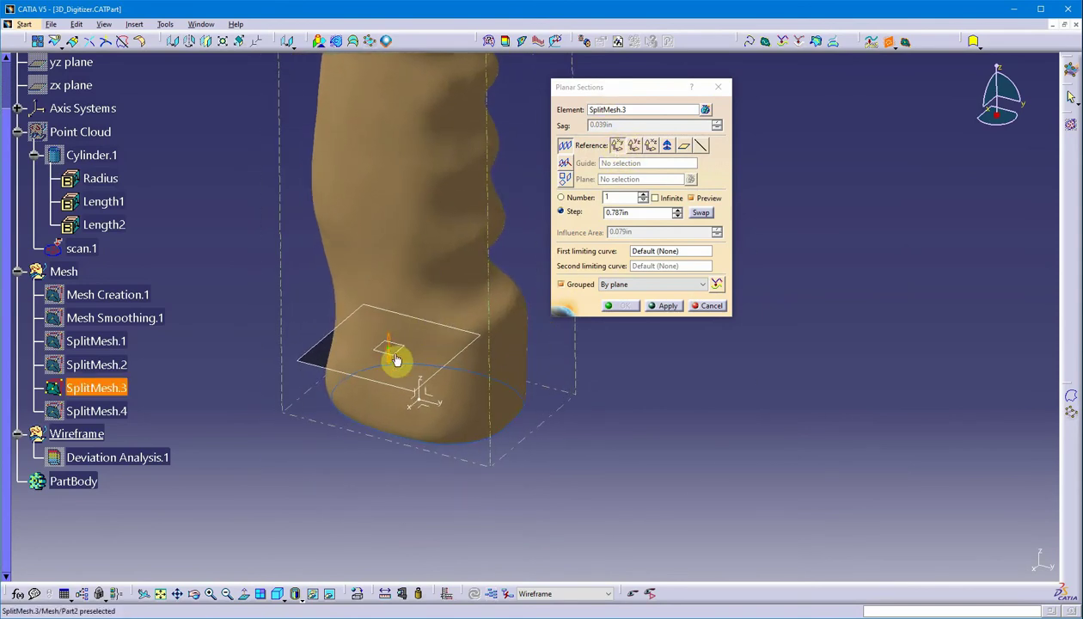
{"action": "left_click_drag", "start_coordinate": [391, 343], "coordinate": [395, 277]}
{"action": "middle_click_drag", "start_coordinate": [394, 310], "coordinate": [379, 432]}
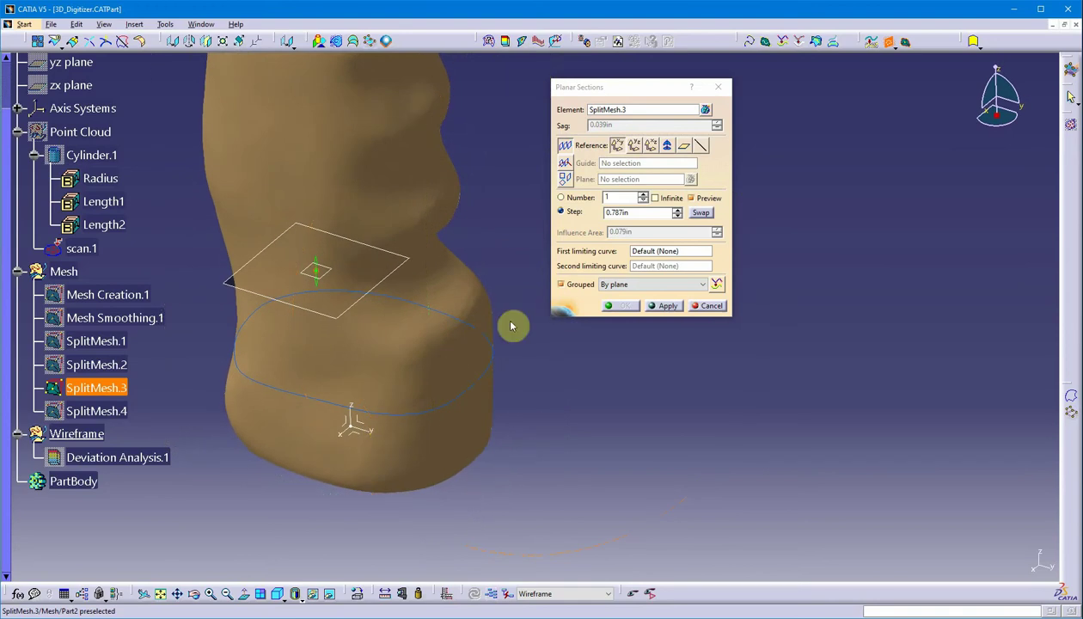
{"action": "left_click", "coordinate": [655, 287]}
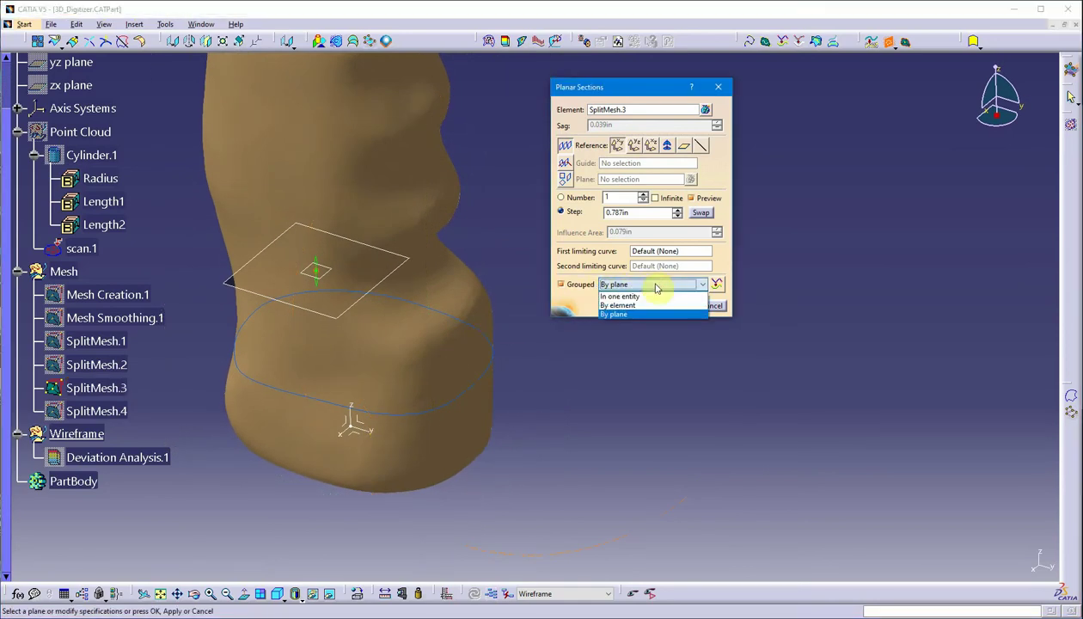
{"action": "left_click", "coordinate": [648, 287]}
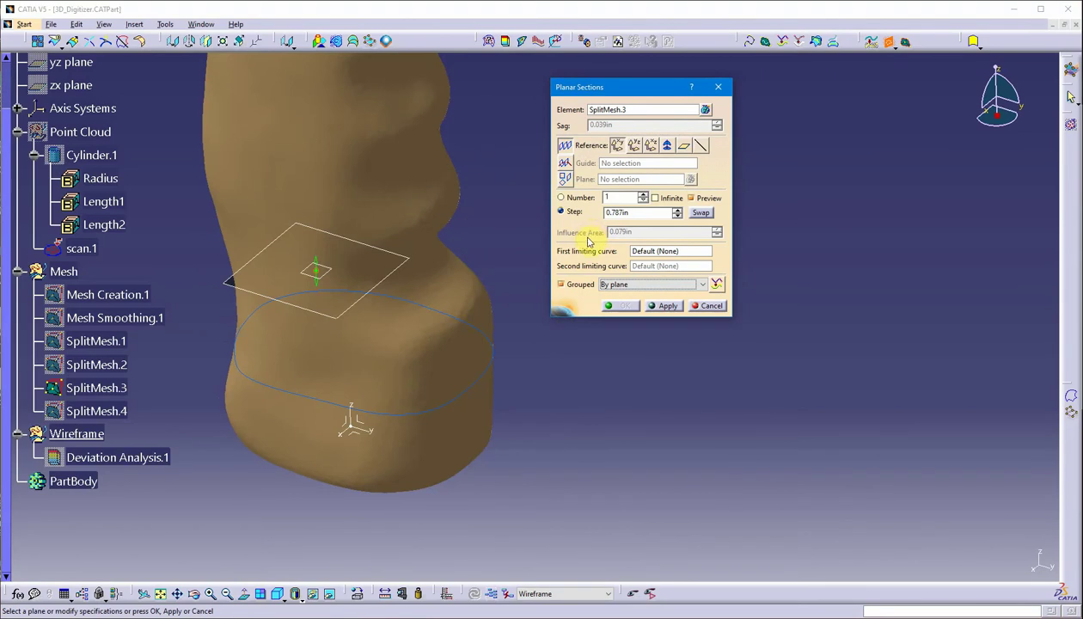
Compute the planar section of SplitMesh.3 above the grip's base and accept it
{"action": "left_click", "coordinate": [668, 306]}
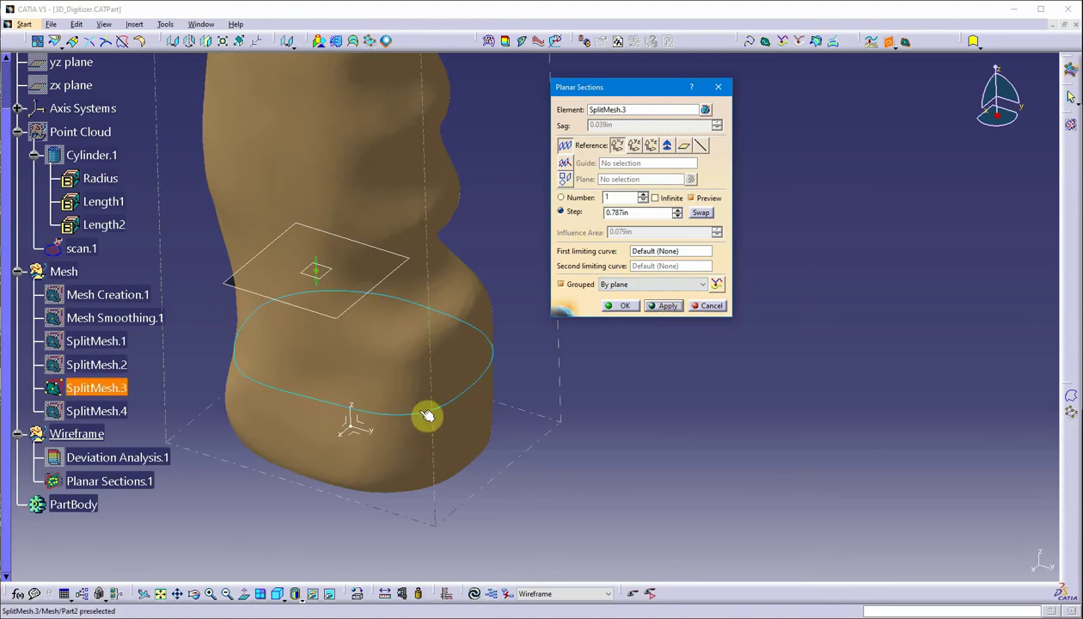
{"action": "left_click", "coordinate": [619, 306]}
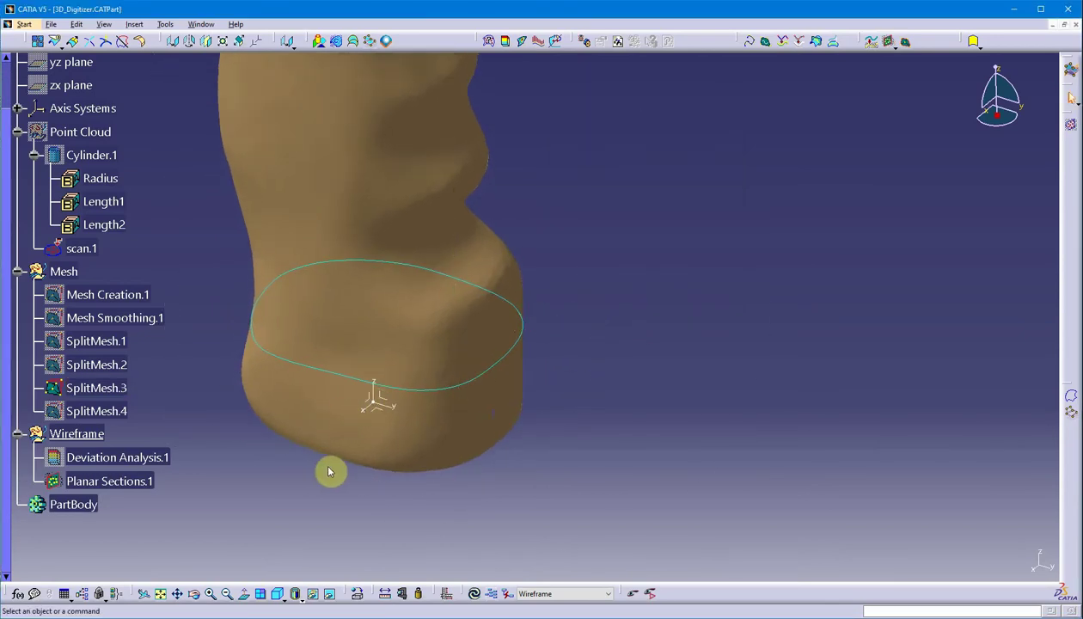
{"action": "middle_click_drag", "start_coordinate": [327, 467], "coordinate": [350, 452]}
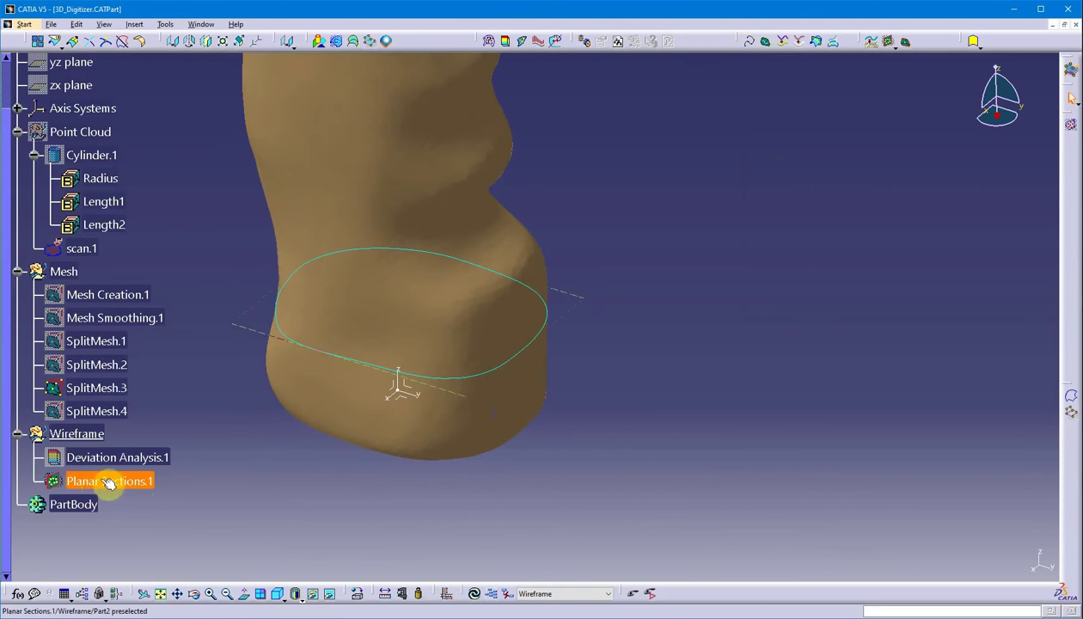
{"action": "middle_click_drag", "start_coordinate": [295, 481], "coordinate": [478, 378]}
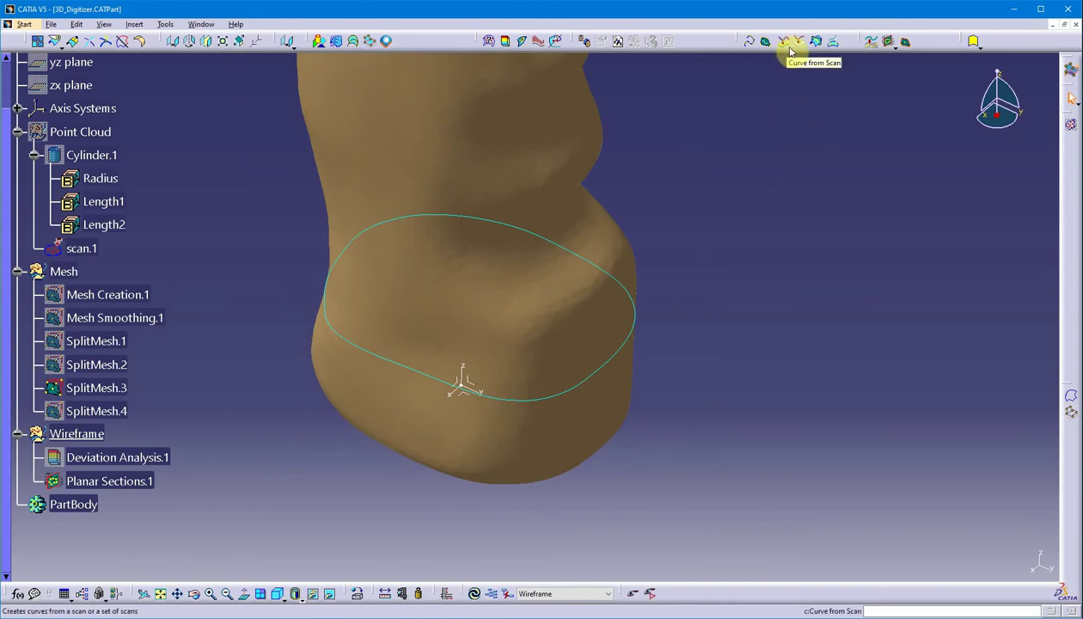
Redock the curve creation toolbar and start Curve from Scan in smoothing mode on the planar section near the grip's base
{"action": "middle_click_drag", "start_coordinate": [706, 203], "coordinate": [762, 119]}
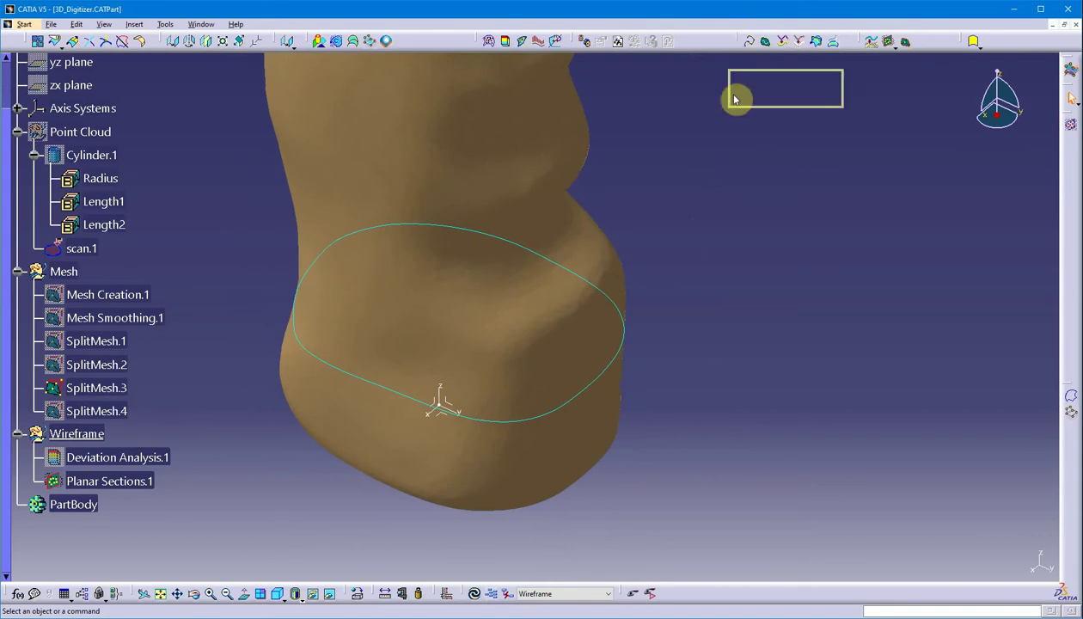
{"action": "left_click_drag", "start_coordinate": [735, 98], "coordinate": [763, 36]}
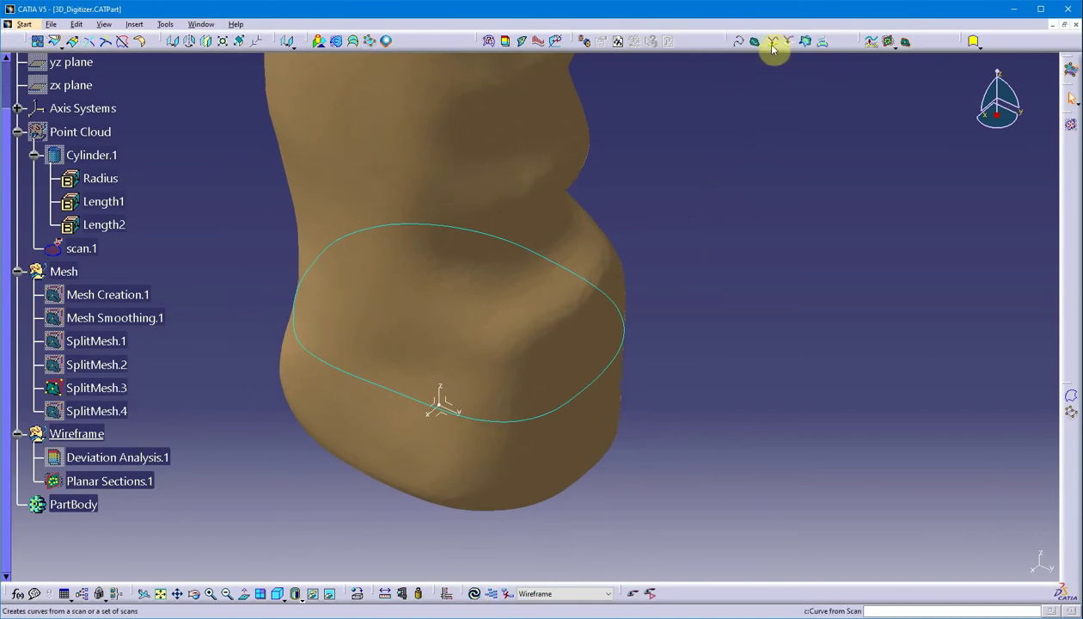
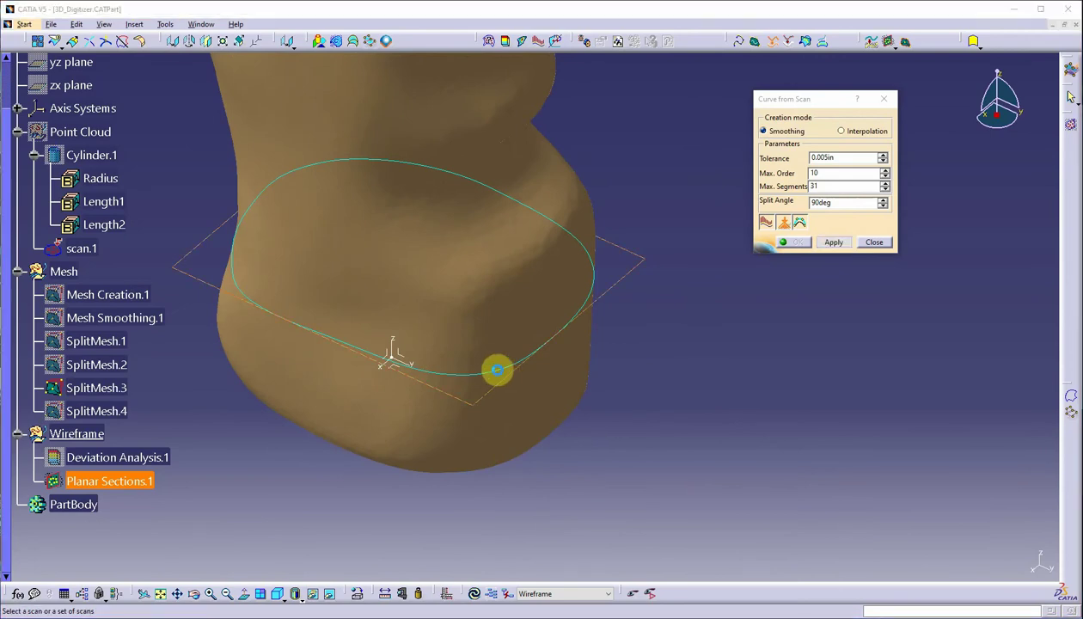
{"action": "left_click", "coordinate": [504, 375]}
{"action": "scroll", "coordinate": [621, 364], "scroll_direction": "up", "scroll_amount": 2}
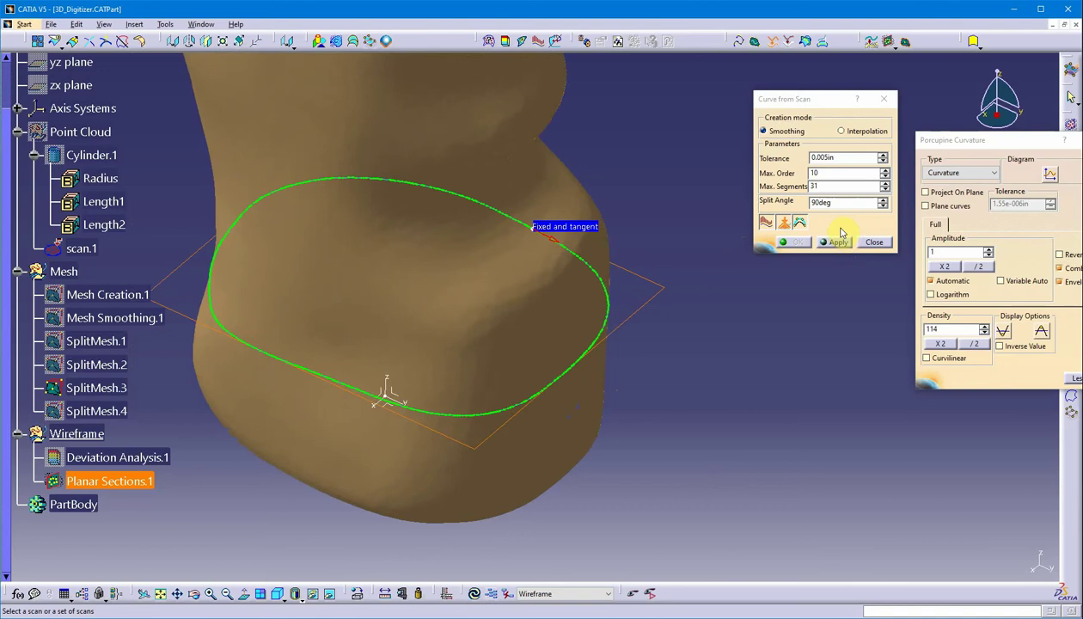
{"action": "left_click_drag", "start_coordinate": [813, 101], "coordinate": [738, 102]}
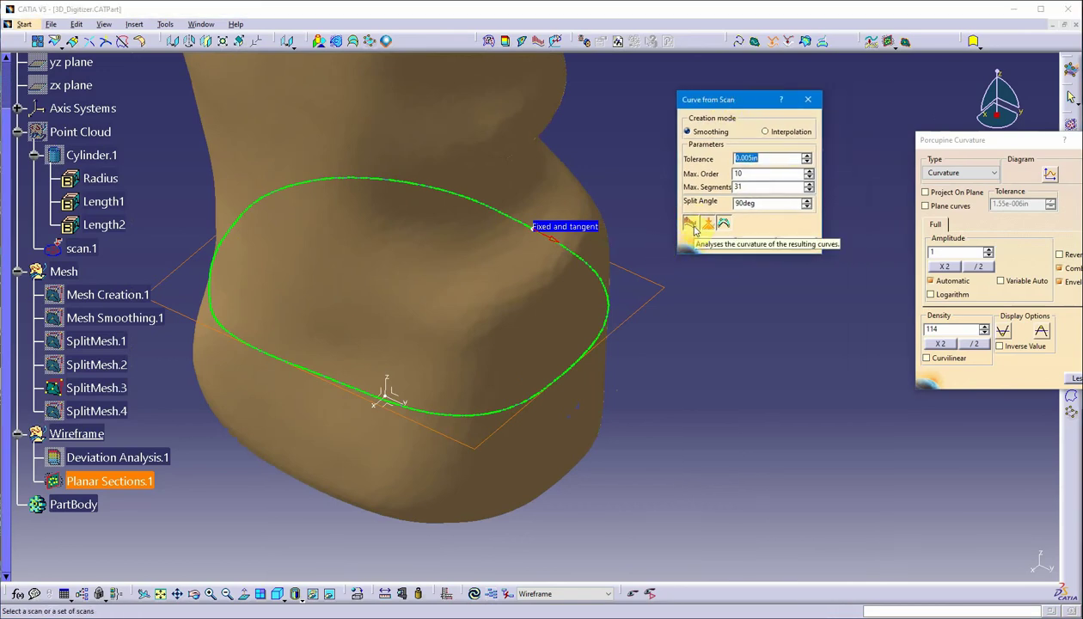
Try to enlarge the porcupine curvature comb's amplitude and change its analysis type to Radius
{"action": "left_click", "coordinate": [945, 267]}
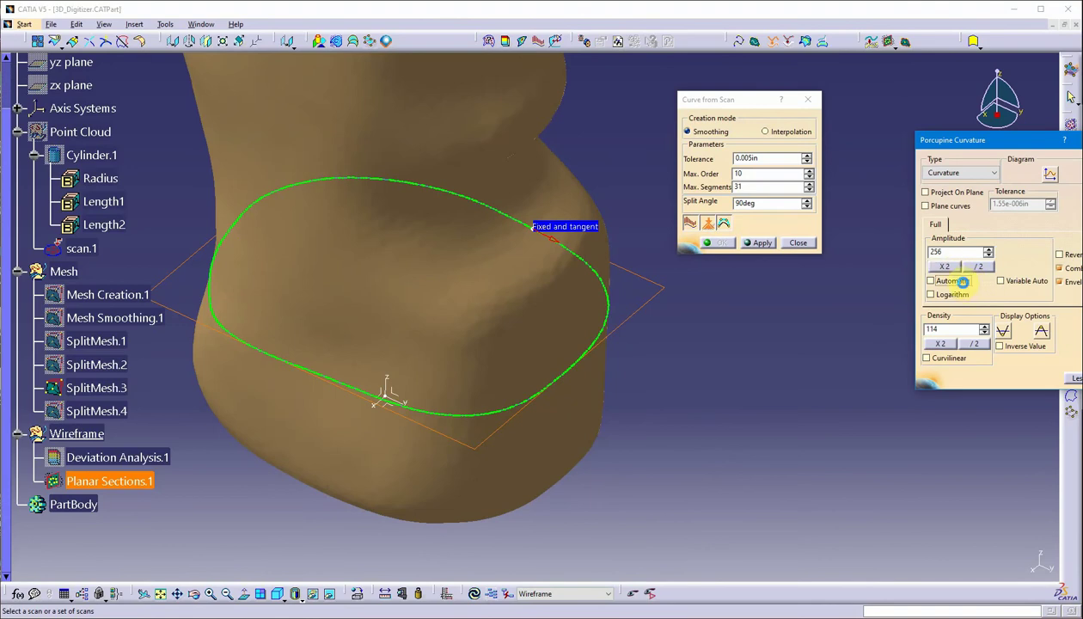
{"action": "mouse_move", "coordinate": [819, 325]}
{"action": "middle_mouse_down"}
{"action": "mouse_move", "coordinate": [624, 399]}
{"action": "mouse_move", "coordinate": [827, 325]}
{"action": "middle_mouse_up"}
{"action": "left_click", "coordinate": [946, 178]}
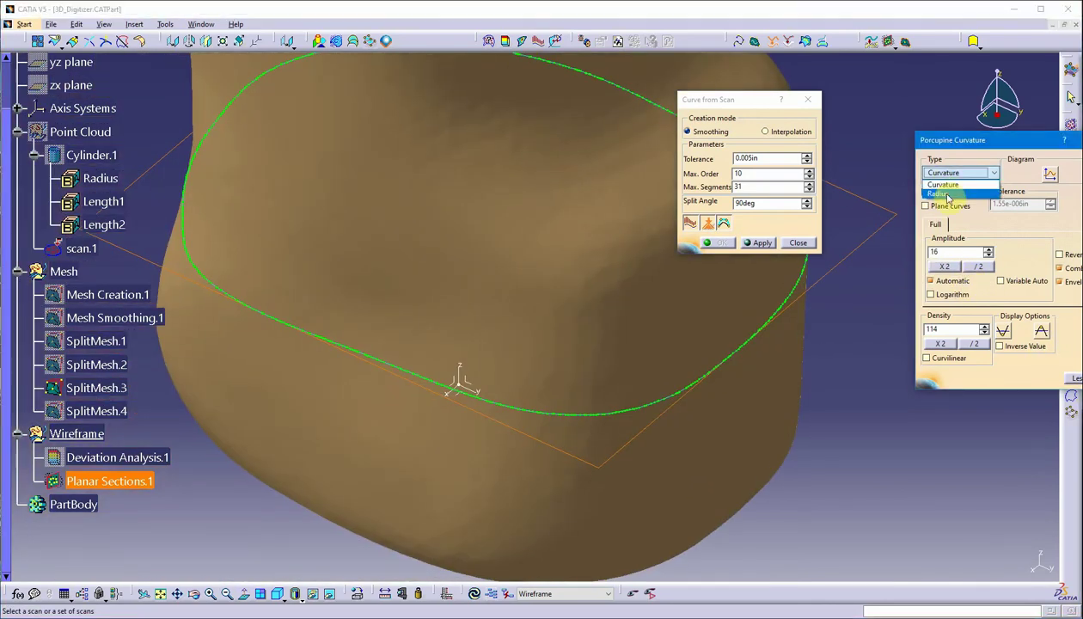
{"action": "left_click", "coordinate": [949, 197]}
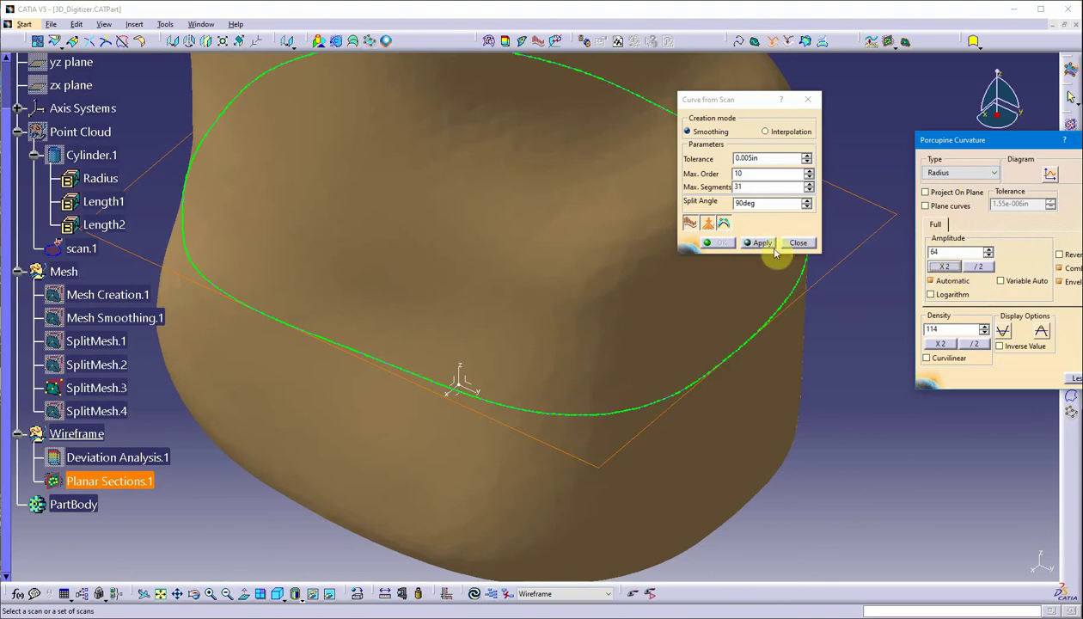
Compute the smoothed curve with its curvature comb and double the comb's amplitude to 2
{"action": "left_click", "coordinate": [704, 362]}
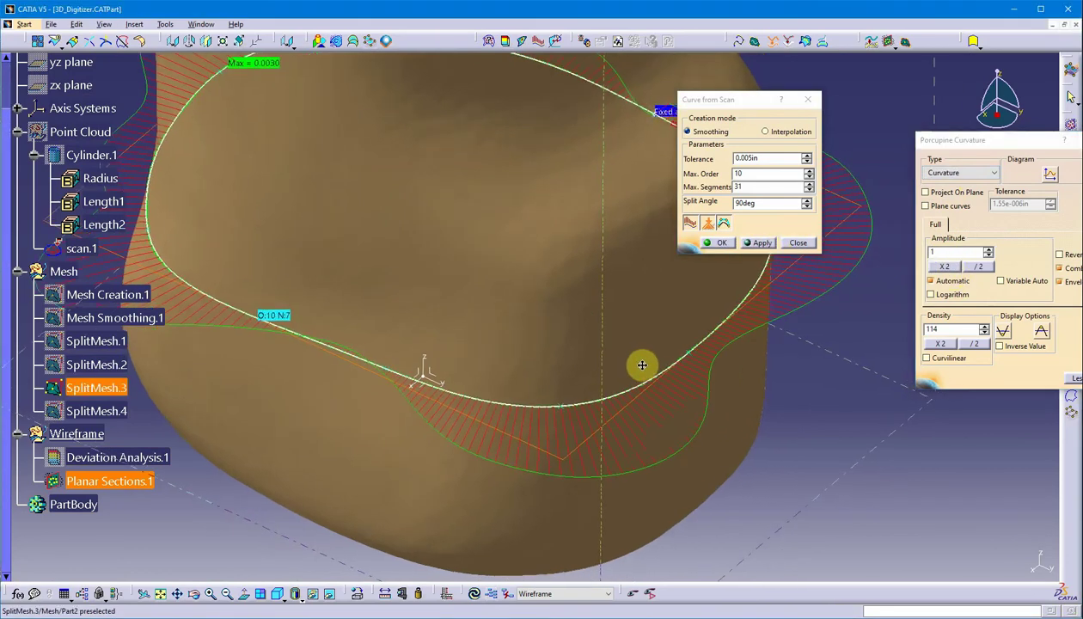
{"action": "mouse_move", "coordinate": [642, 366]}
{"action": "middle_mouse_down"}
{"action": "mouse_move", "coordinate": [640, 375]}
{"action": "mouse_move", "coordinate": [735, 290]}
{"action": "mouse_move", "coordinate": [624, 421]}
{"action": "mouse_move", "coordinate": [595, 424]}
{"action": "mouse_move", "coordinate": [636, 378]}
{"action": "middle_mouse_up"}
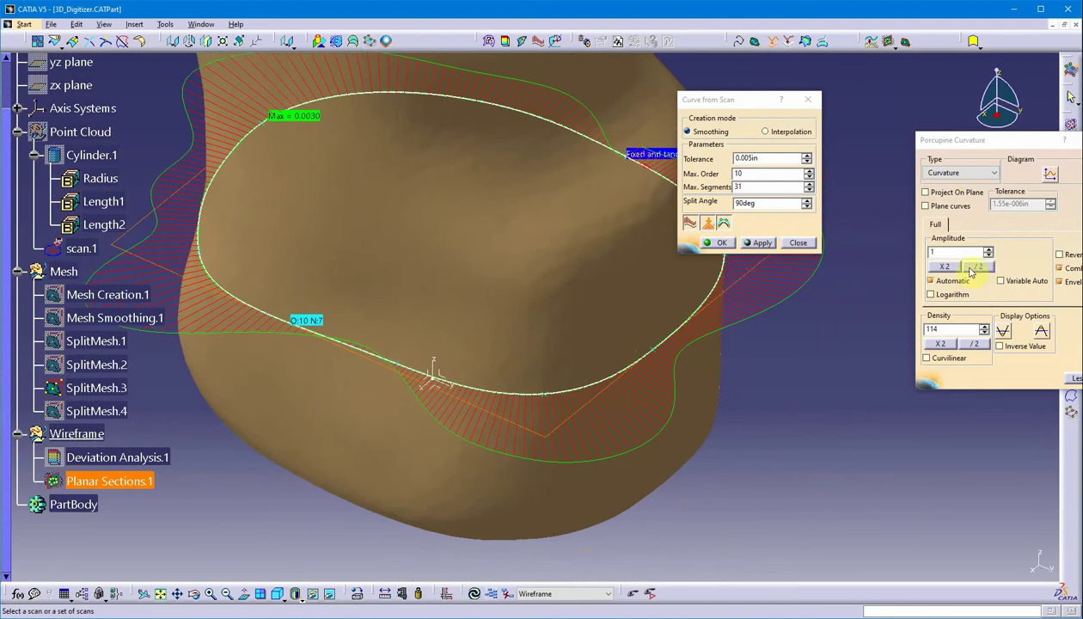
{"action": "left_click", "coordinate": [946, 268]}
{"action": "middle_click_drag", "start_coordinate": [628, 360], "coordinate": [562, 386]}
{"action": "scroll", "coordinate": [476, 414], "scroll_direction": "up", "scroll_amount": 3}
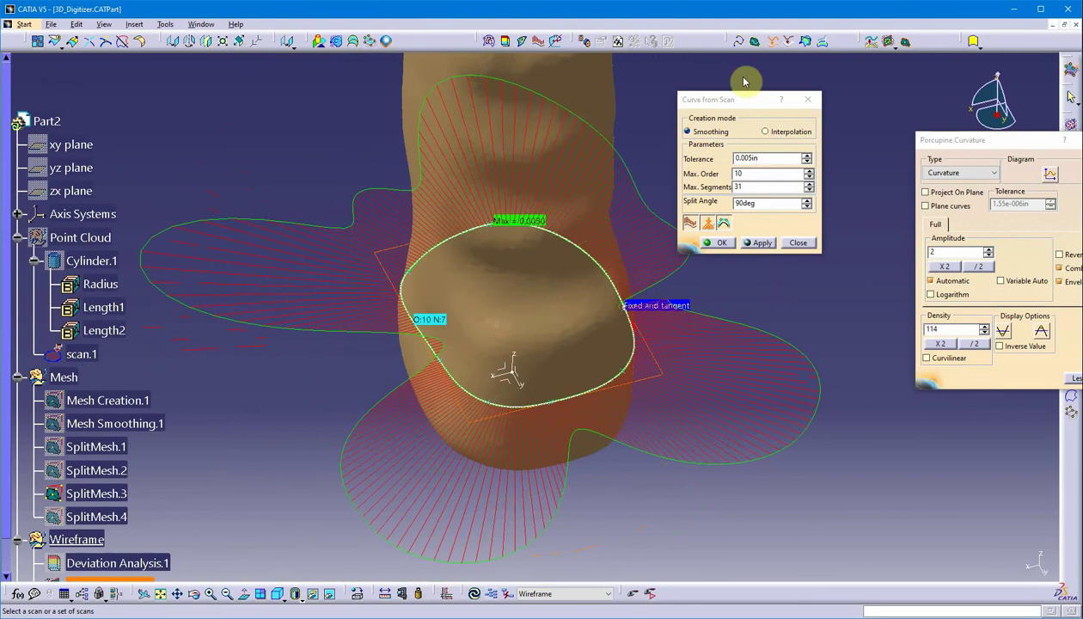
{"action": "left_click_drag", "start_coordinate": [746, 101], "coordinate": [765, 97]}
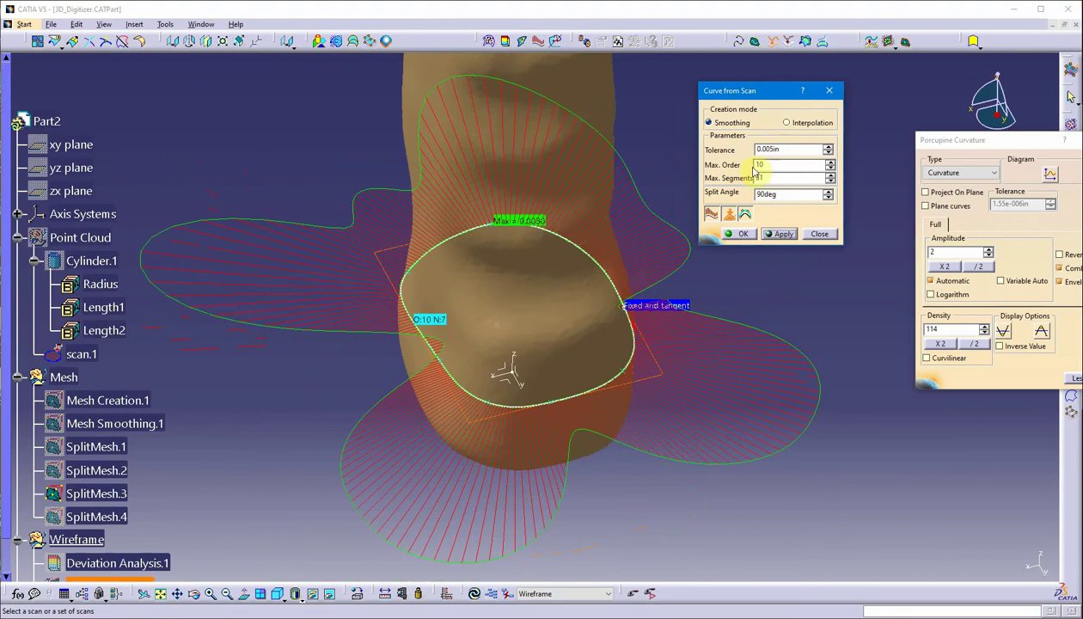
Examine the curvature comb, maximum deviation, order and segment labels, and the tangency point around the smoothed section curve
{"action": "middle_click_drag", "start_coordinate": [622, 459], "coordinate": [566, 262]}
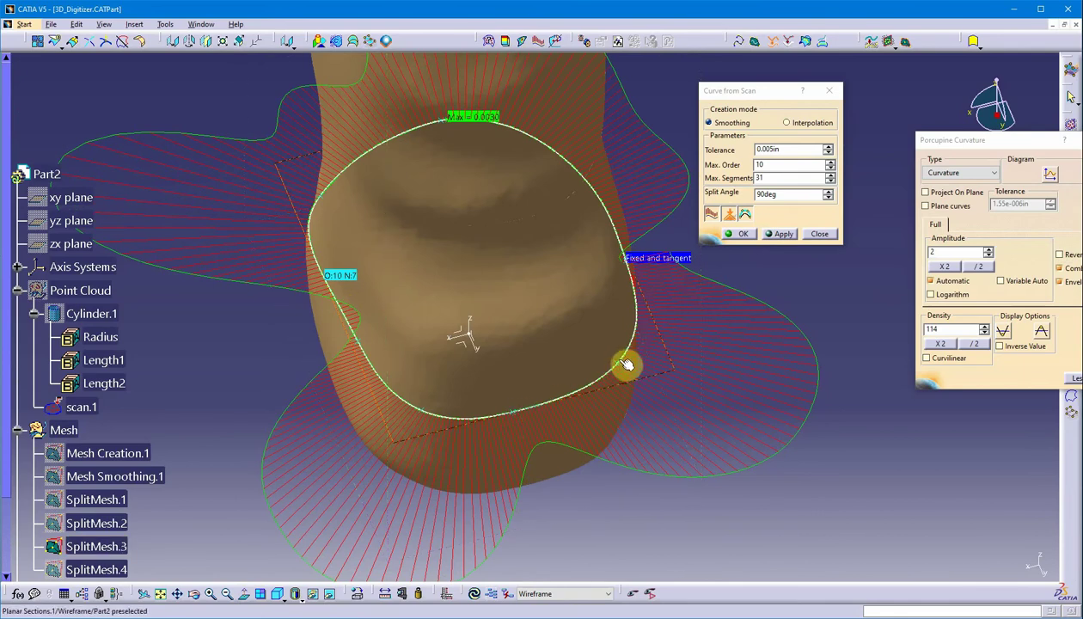
{"action": "middle_click_drag", "start_coordinate": [626, 365], "coordinate": [535, 426]}
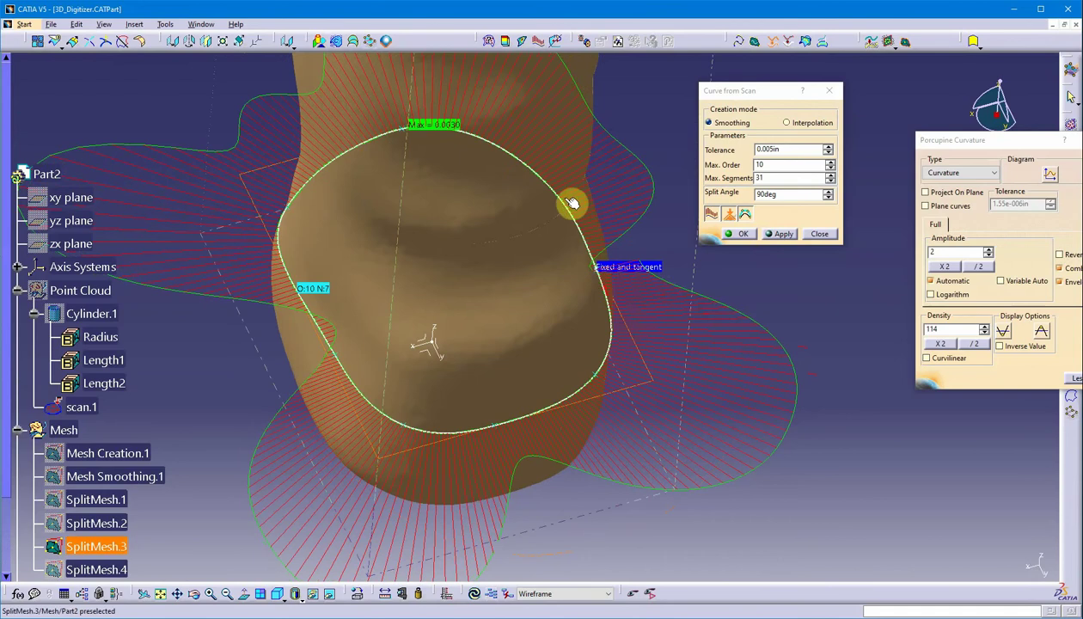
{"action": "middle_click_drag", "start_coordinate": [553, 258], "coordinate": [575, 307]}
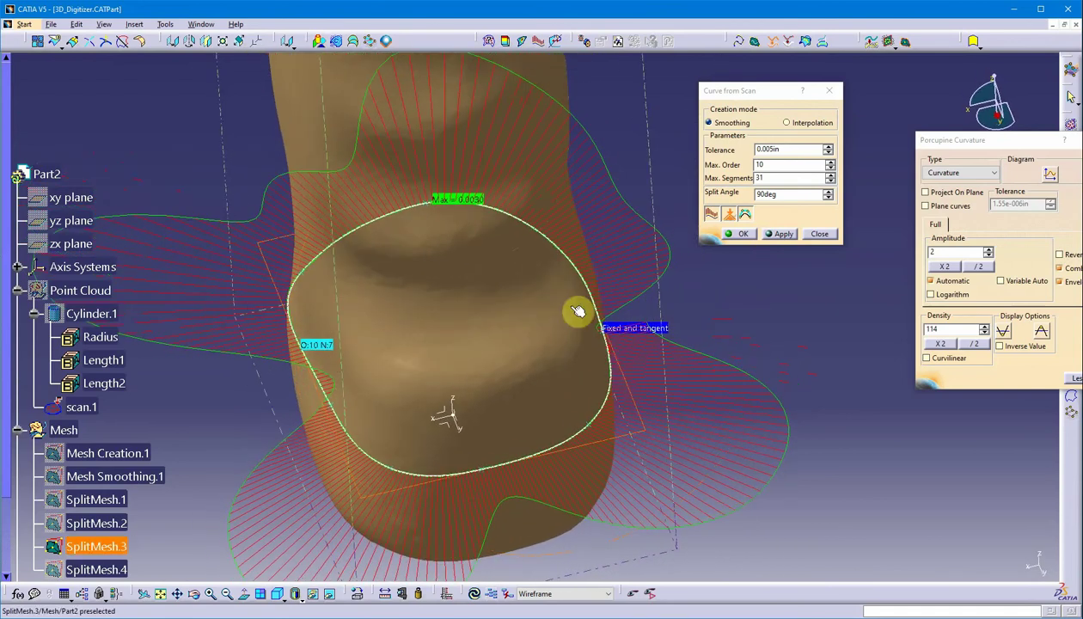
{"action": "middle_click_drag", "start_coordinate": [474, 476], "coordinate": [655, 440]}
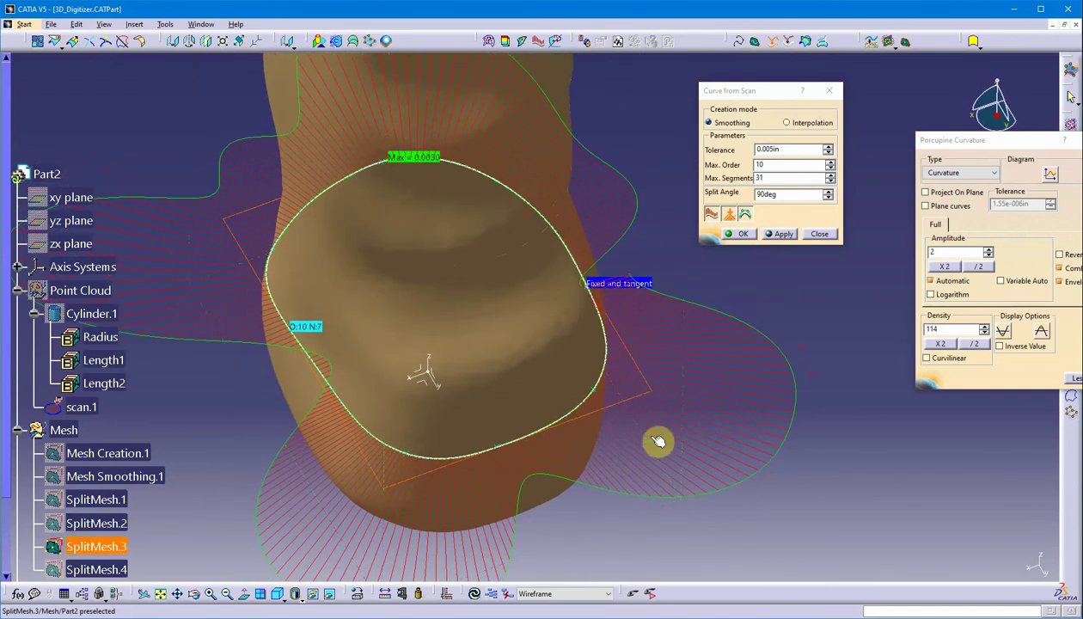
{"action": "middle_click_drag", "start_coordinate": [481, 406], "coordinate": [502, 456]}
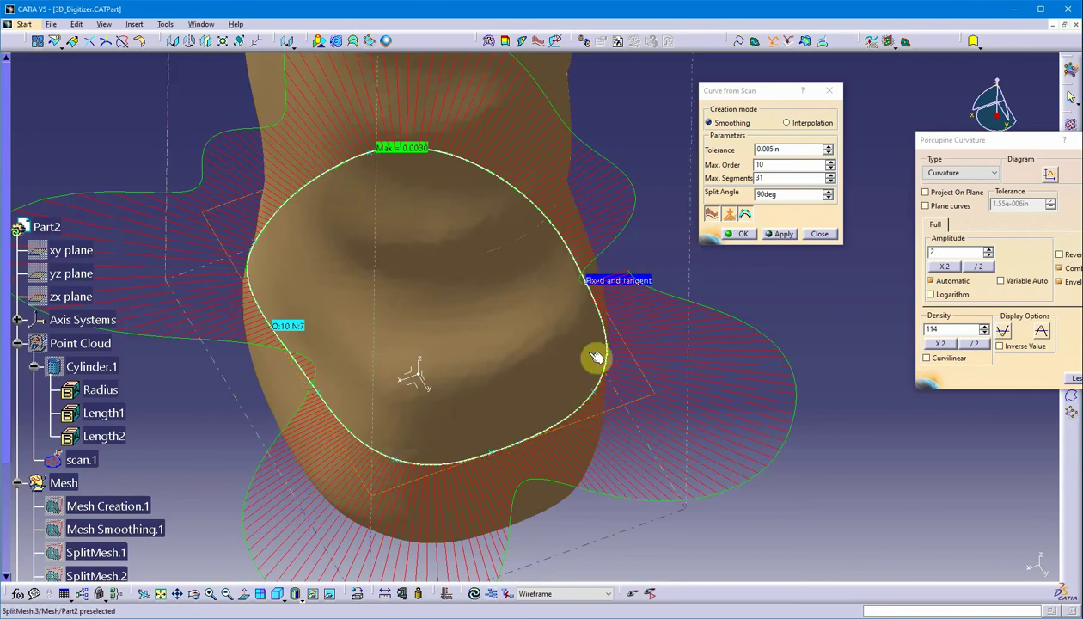
{"action": "mouse_move", "coordinate": [492, 328]}
{"action": "middle_mouse_down"}
{"action": "mouse_move", "coordinate": [506, 312]}
{"action": "mouse_move", "coordinate": [520, 316]}
{"action": "mouse_move", "coordinate": [474, 330]}
{"action": "middle_mouse_up"}
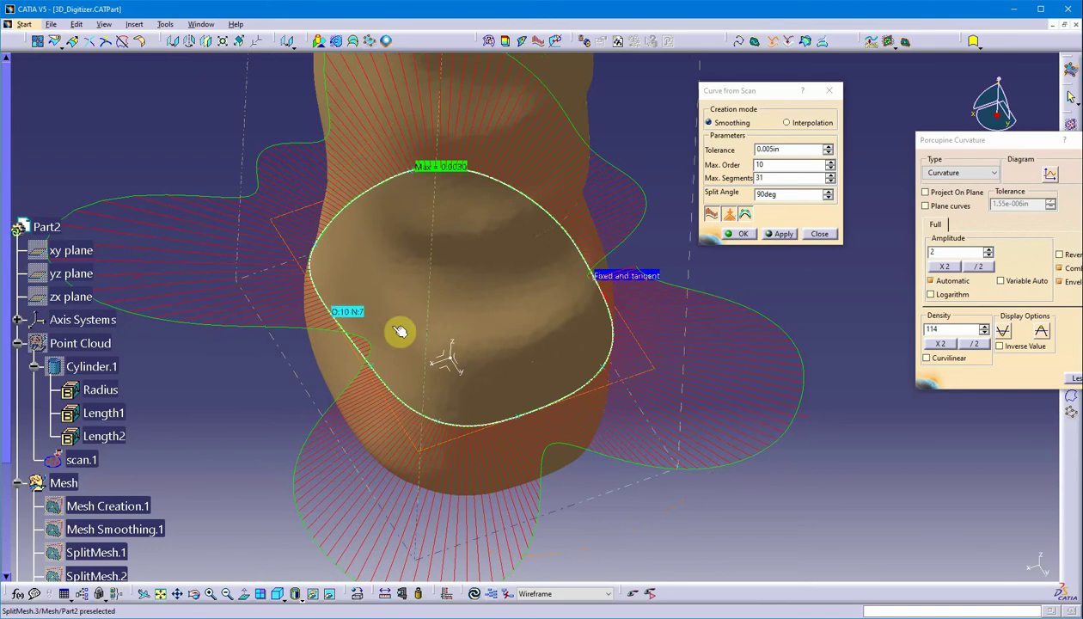
{"action": "middle_click_drag", "start_coordinate": [467, 338], "coordinate": [471, 444]}
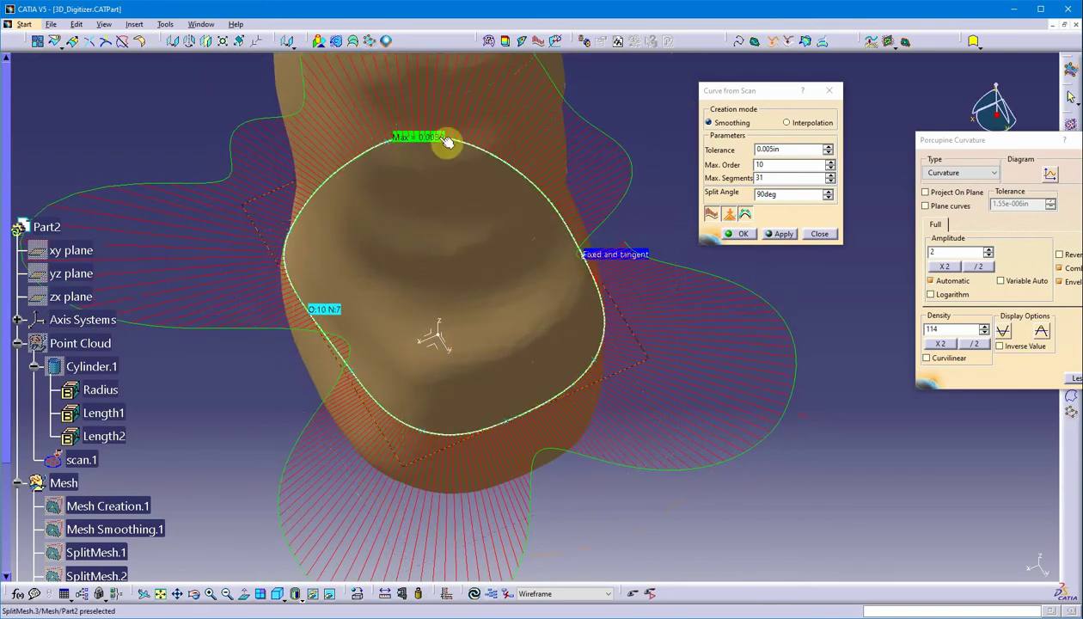
{"action": "middle_click_drag", "start_coordinate": [447, 307], "coordinate": [624, 327]}
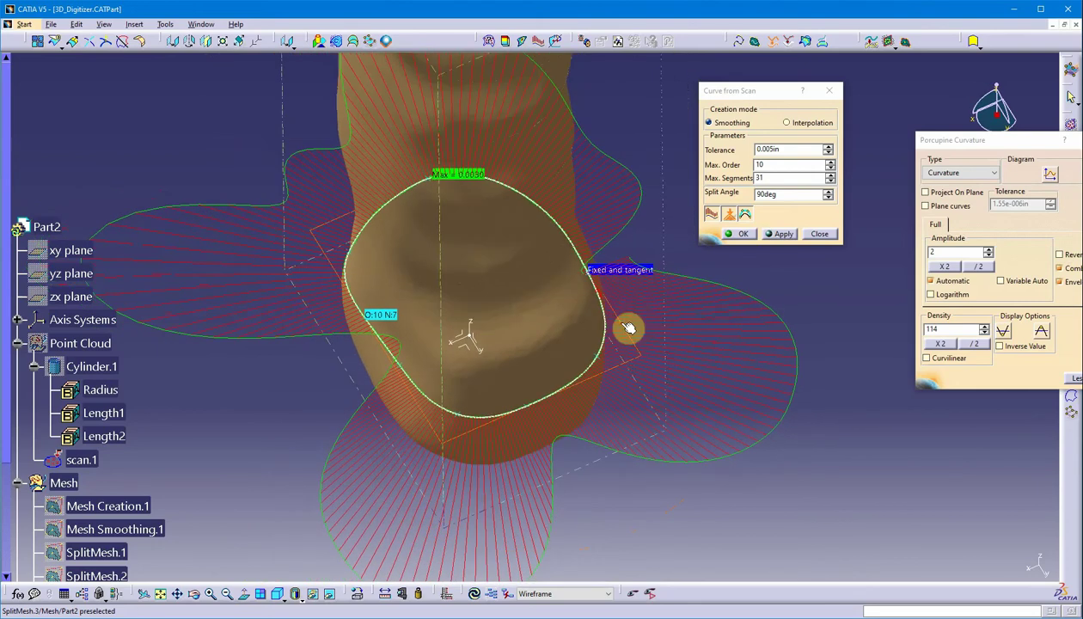
Accept the smoothed curve on the planar section and inspect its individual edges
{"action": "left_click", "coordinate": [744, 235]}
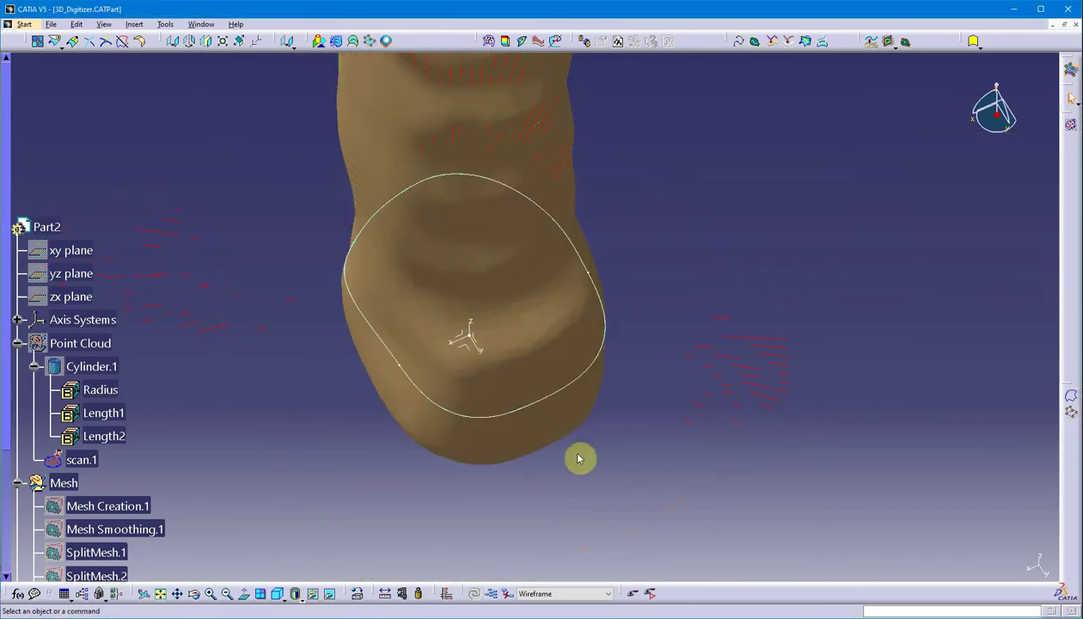
{"action": "middle_click_drag", "start_coordinate": [581, 456], "coordinate": [634, 358]}
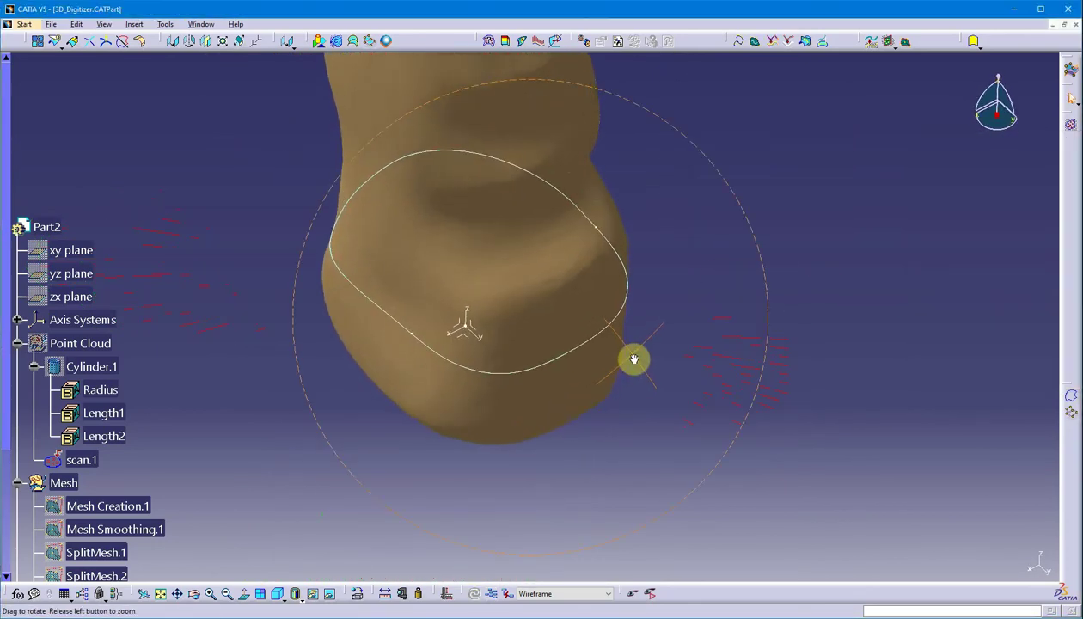
{"action": "left_click", "coordinate": [585, 356]}
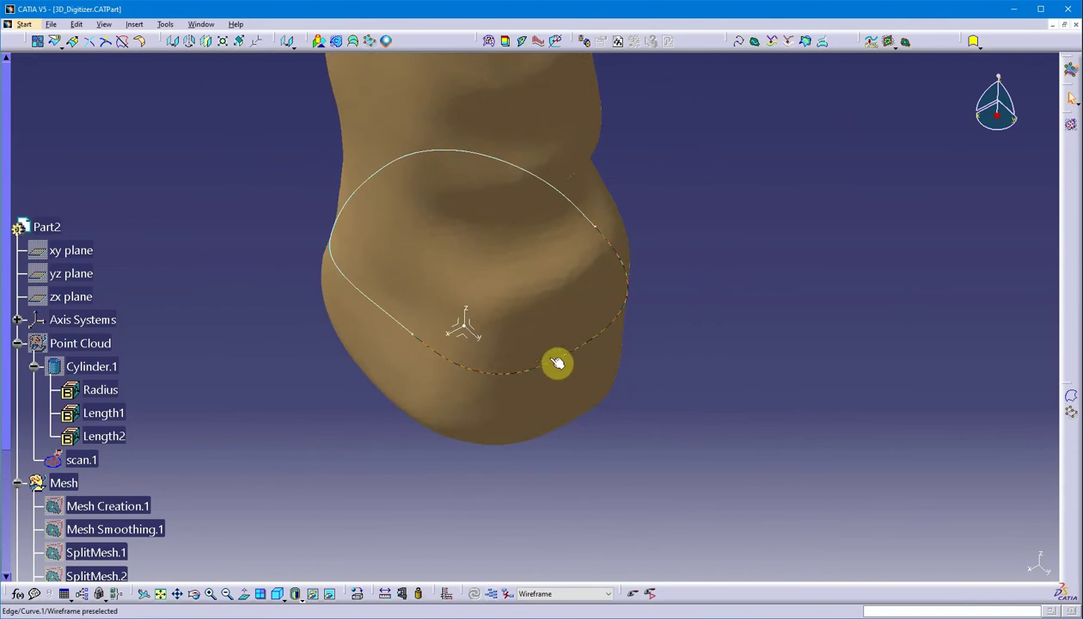
{"action": "middle_click_drag", "start_coordinate": [774, 375], "coordinate": [752, 360]}
{"action": "left_click", "coordinate": [705, 398]}
{"action": "scroll", "coordinate": [353, 471], "scroll_direction": "down", "scroll_amount": 3}
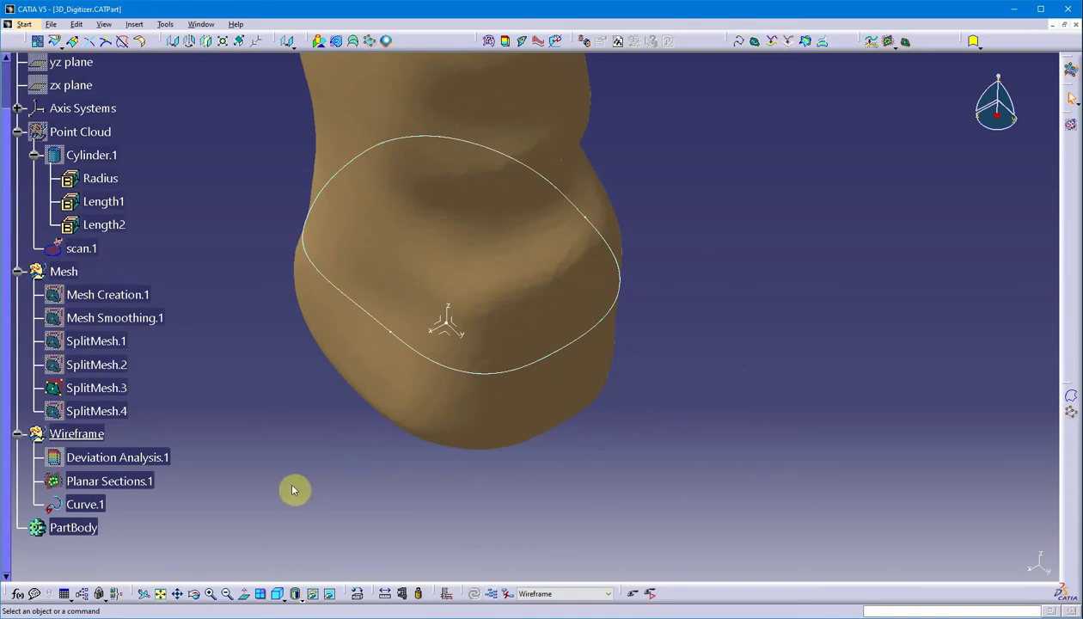
Hide Curve.1 in the Wireframe set
{"action": "middle_click_drag", "start_coordinate": [280, 449], "coordinate": [284, 454]}
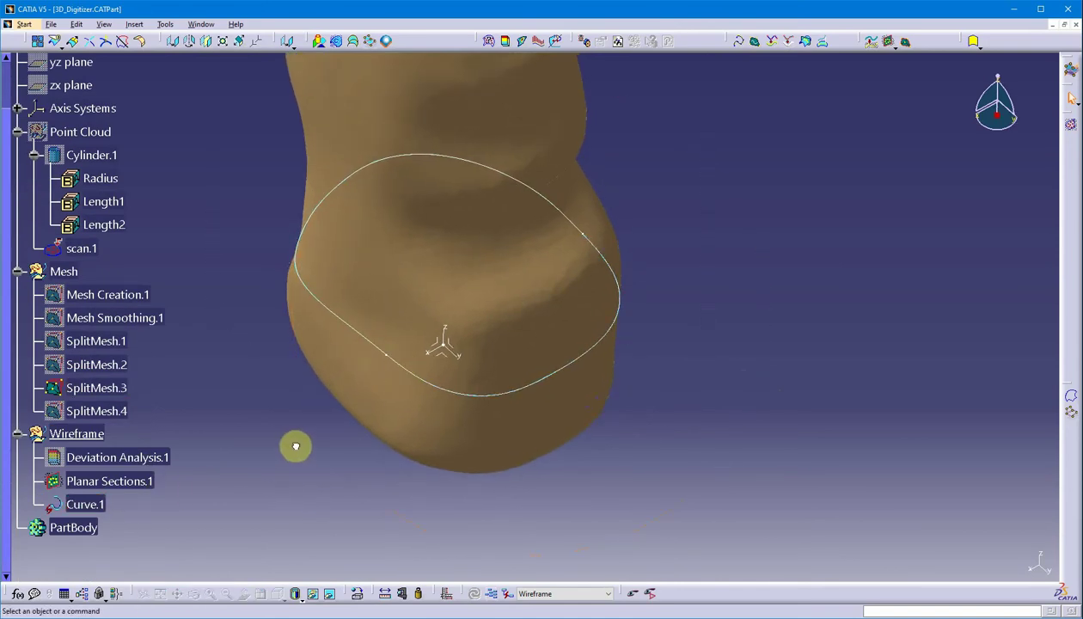
{"action": "left_click", "coordinate": [197, 497]}
{"action": "left_click", "coordinate": [86, 505]}
{"action": "right_click", "coordinate": [86, 505]}
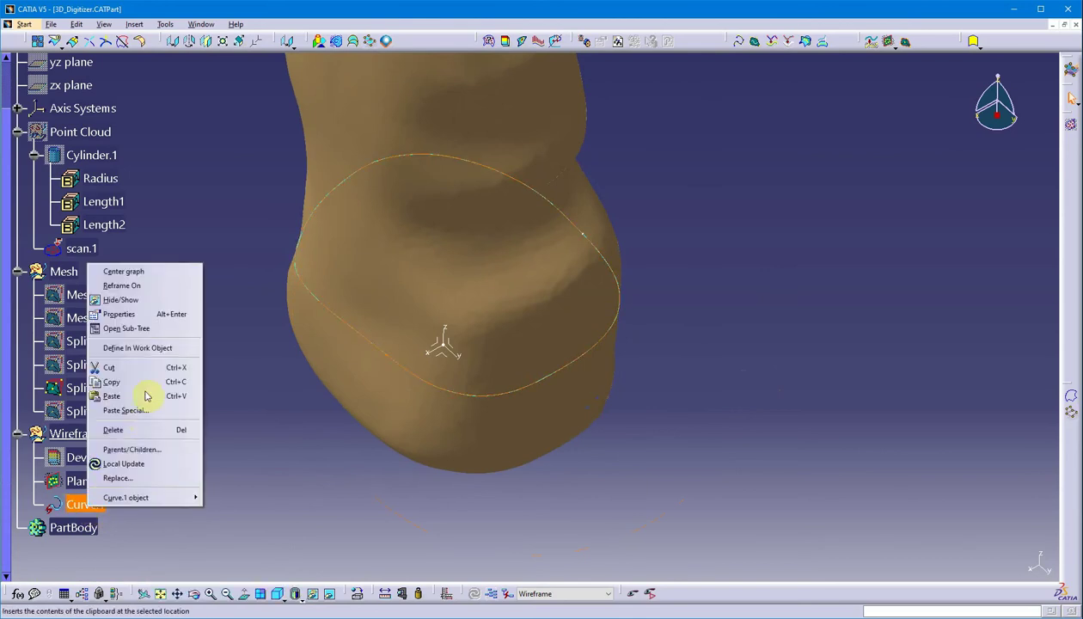
{"action": "left_click", "coordinate": [682, 232]}
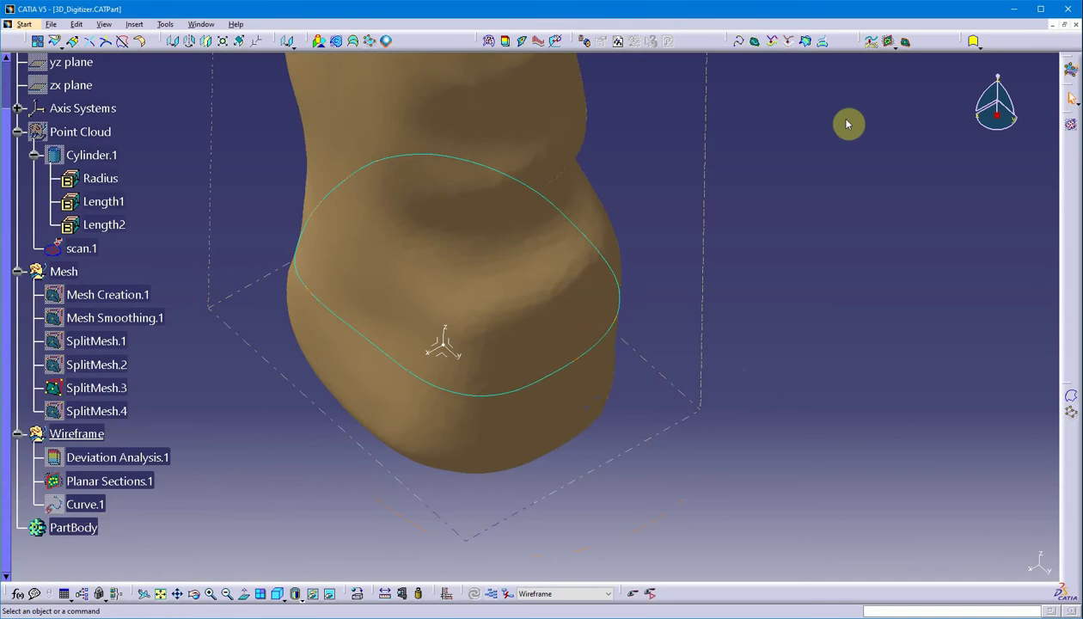
Start another smoothing Curve from Scan on the planar section and compute its curve with the curvature comb at 0.005 in tolerance
{"action": "left_click", "coordinate": [755, 40]}
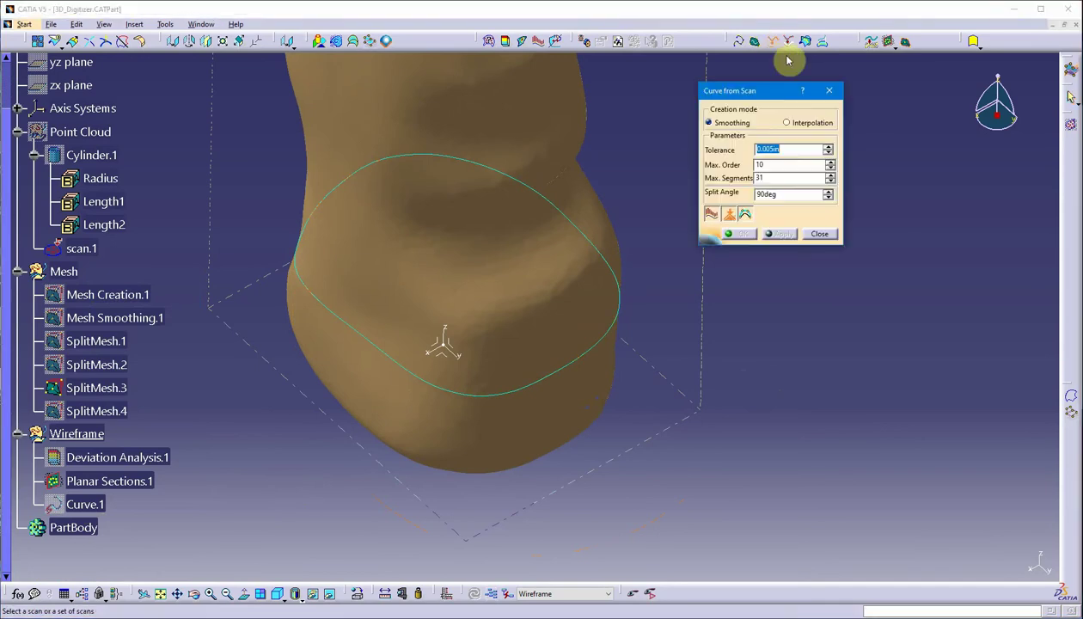
{"action": "left_click", "coordinate": [602, 352]}
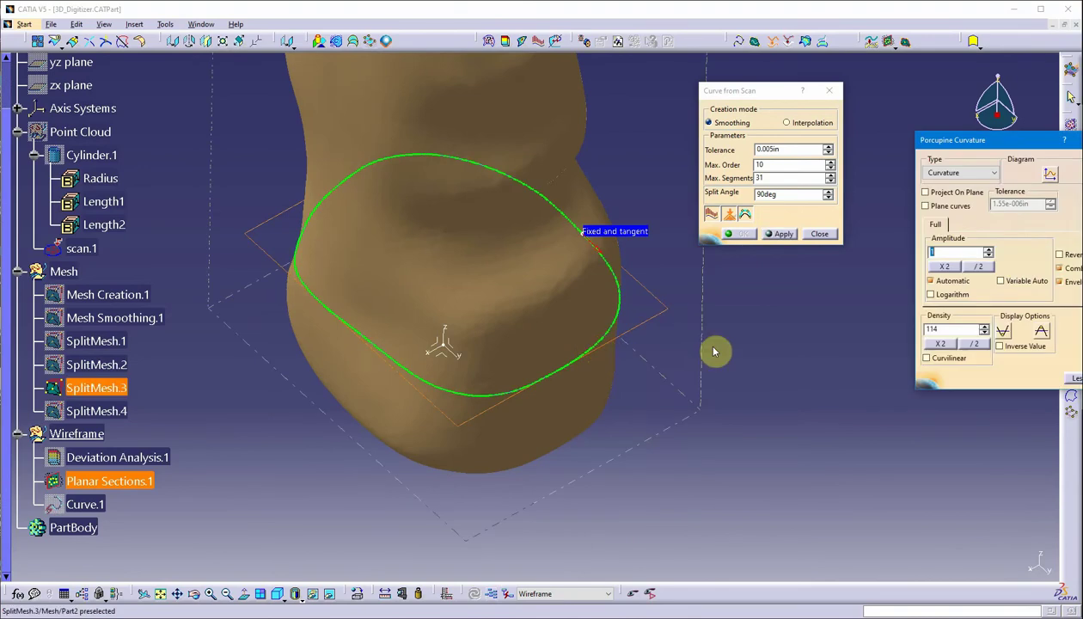
{"action": "middle_click_drag", "start_coordinate": [715, 416], "coordinate": [713, 375]}
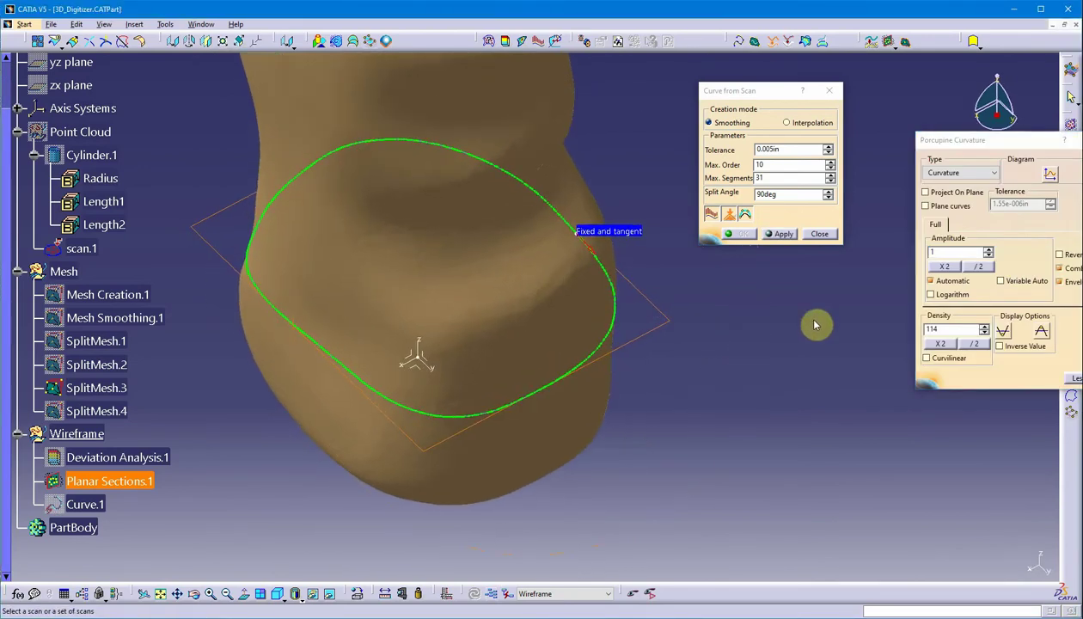
{"action": "left_click", "coordinate": [781, 234]}
{"action": "middle_click_drag", "start_coordinate": [561, 387], "coordinate": [696, 326]}
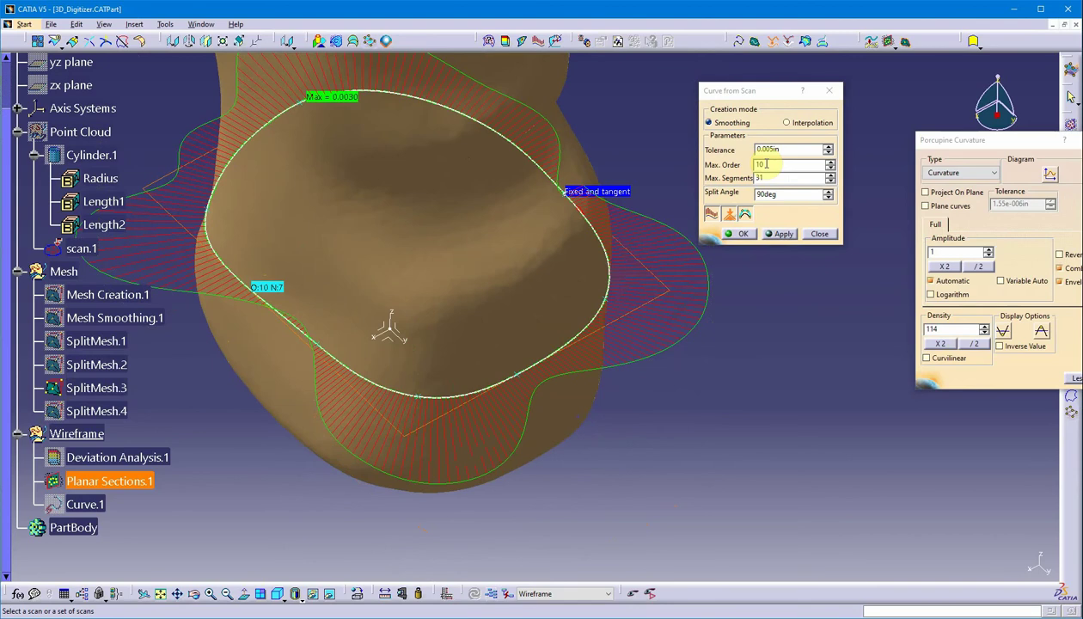
Recompute the smoothed curve on the planar section with a maximum order of 6 and view its curvature comb
{"action": "left_click", "coordinate": [831, 168]}
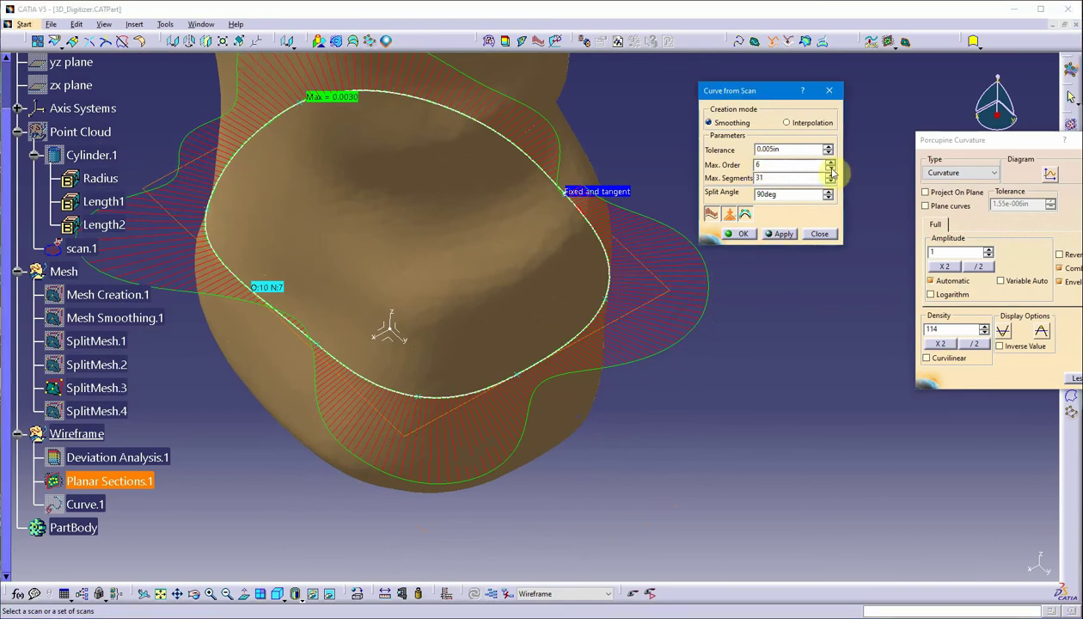
{"action": "left_click", "coordinate": [783, 234]}
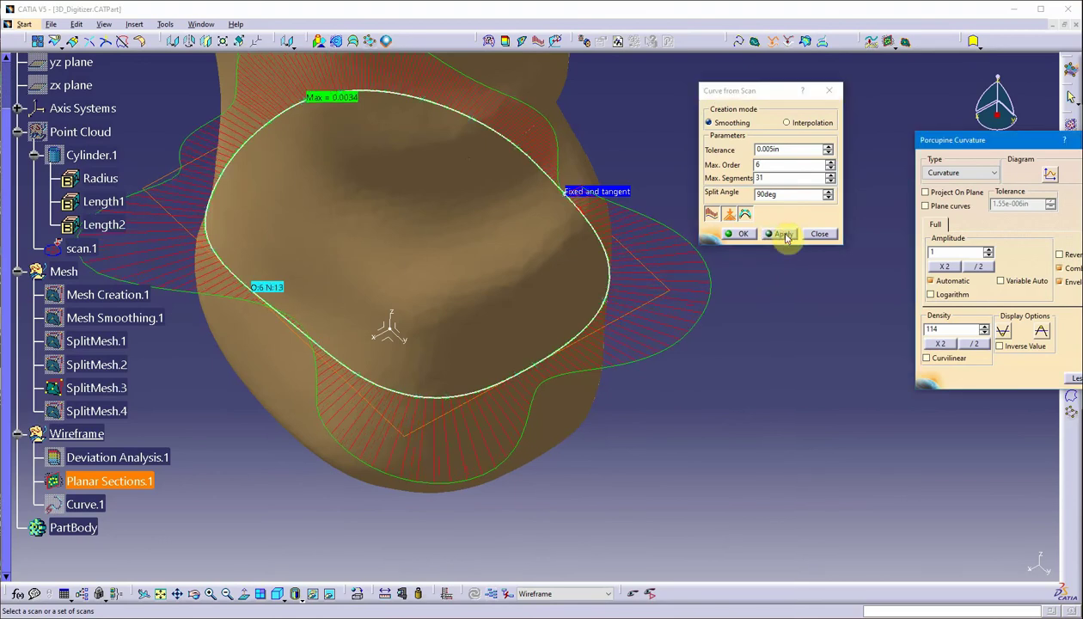
{"action": "middle_click_drag", "start_coordinate": [634, 387], "coordinate": [481, 189]}
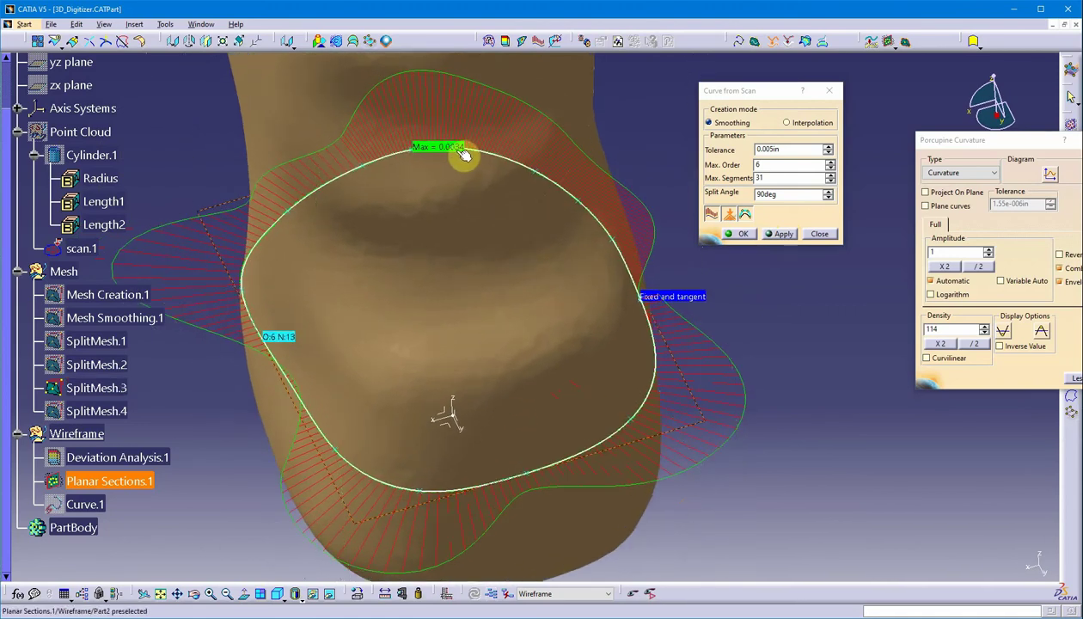
{"action": "left_click", "coordinate": [781, 234]}
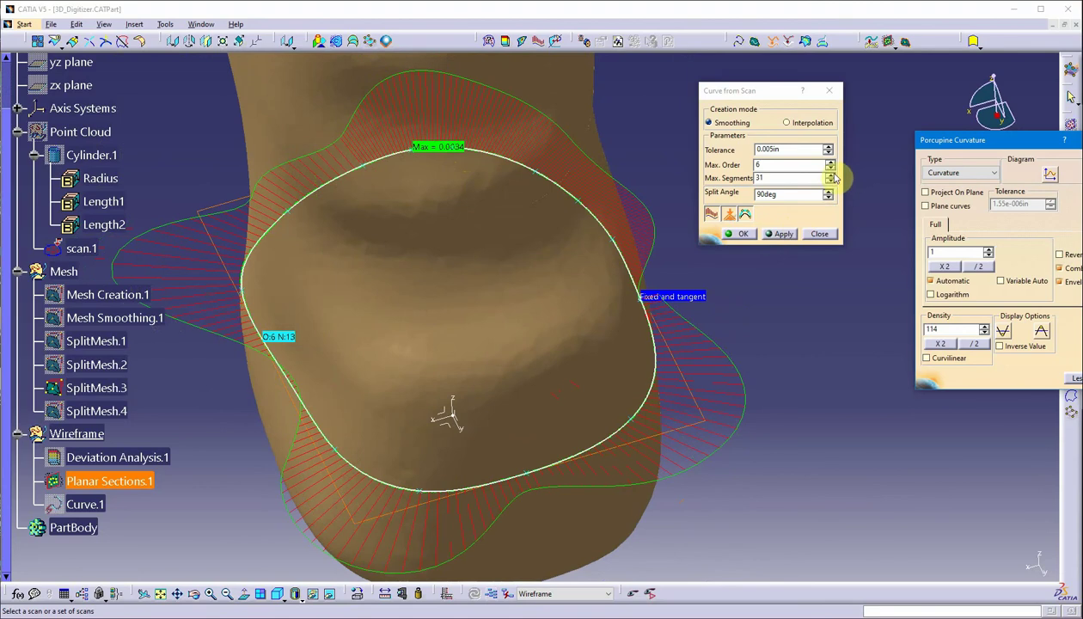
Recompute the smoothed section curve with a maximum order of 5, and again with 10, to compare the results
{"action": "left_click", "coordinate": [831, 170]}
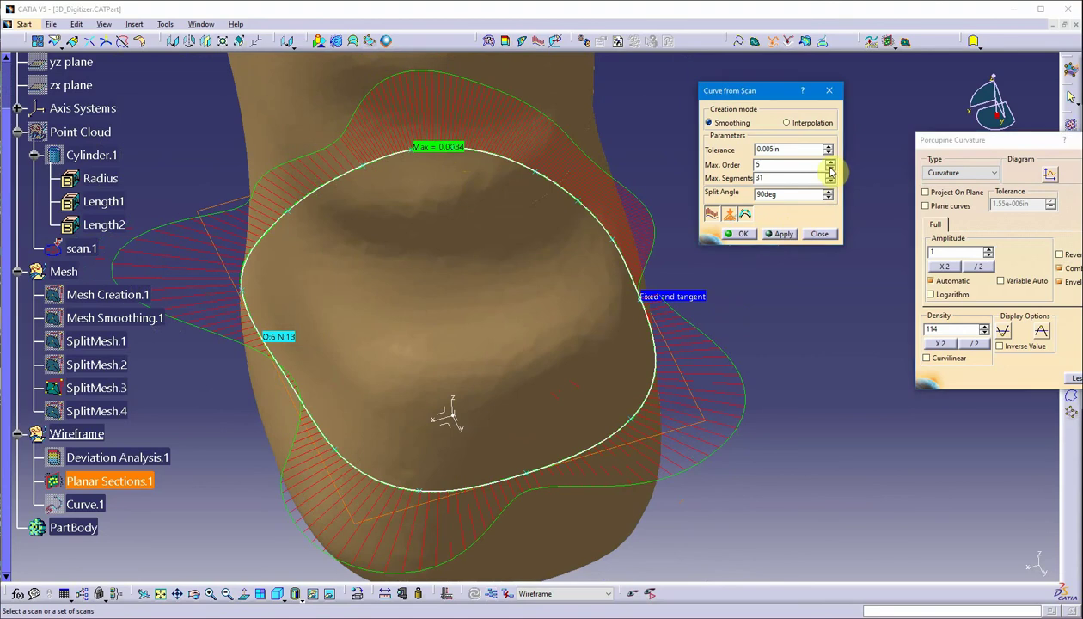
{"action": "left_click", "coordinate": [782, 234]}
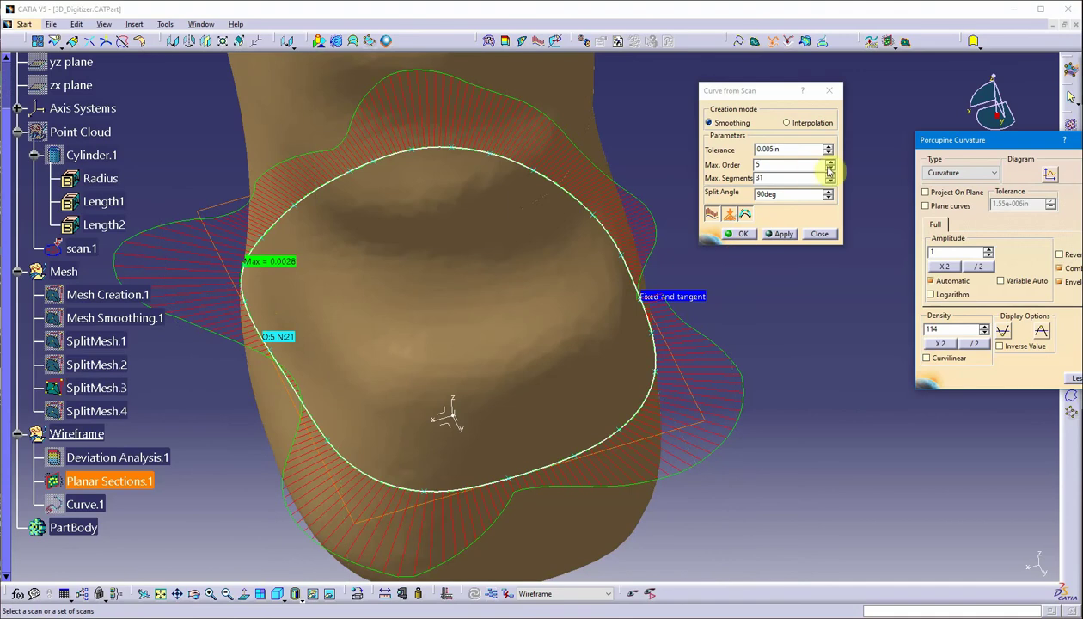
{"action": "left_click", "coordinate": [830, 163]}
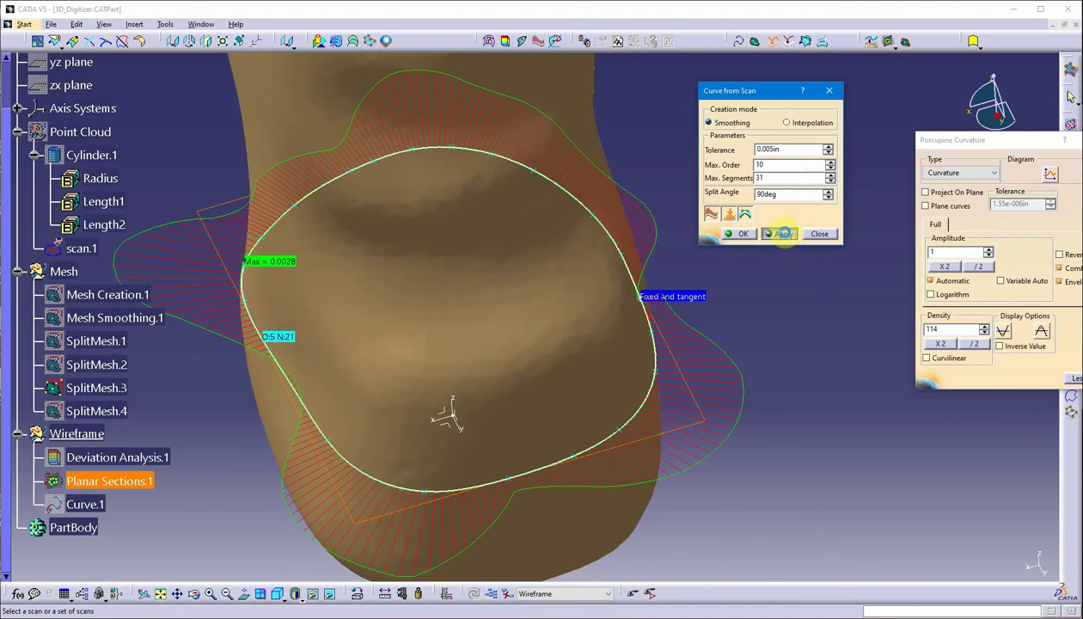
{"action": "left_click", "coordinate": [784, 233]}
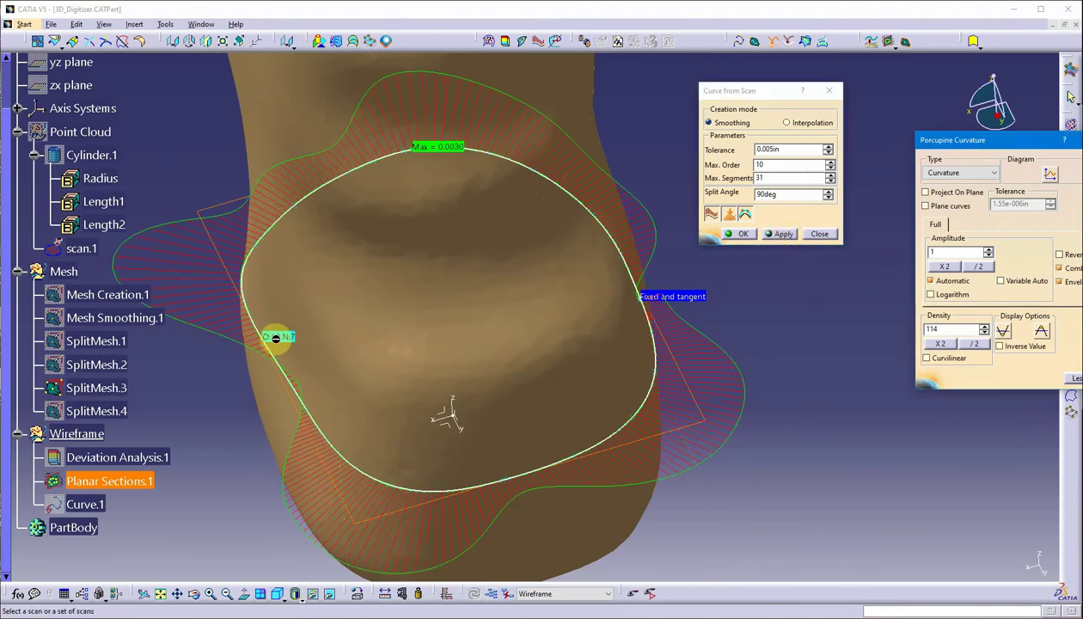
{"action": "left_click_drag", "start_coordinate": [616, 297], "coordinate": [621, 292]}
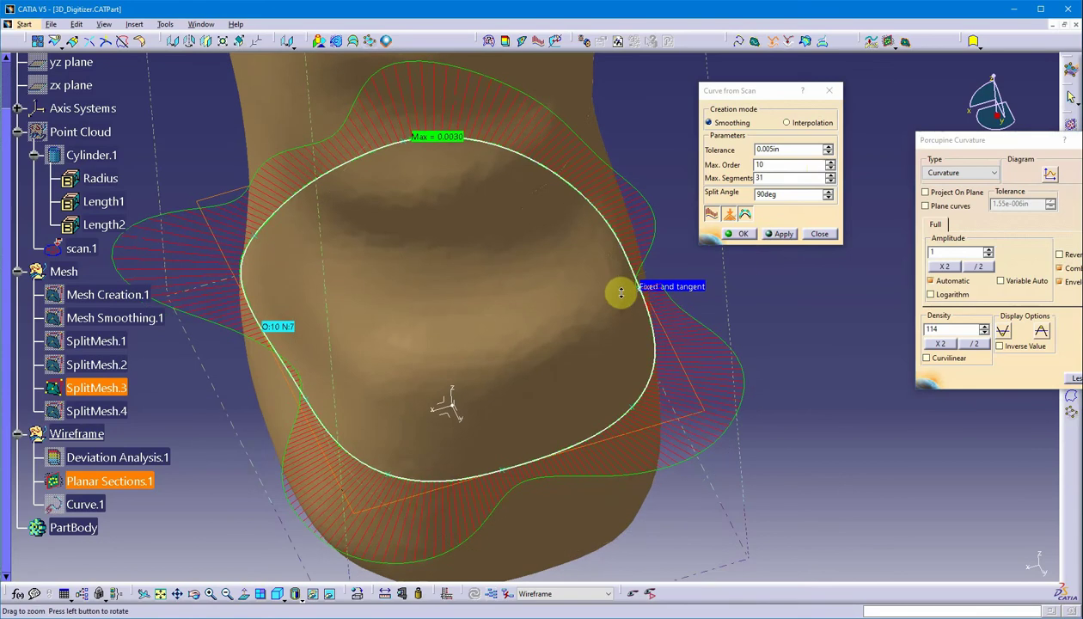
{"action": "middle_click_drag", "start_coordinate": [621, 292], "coordinate": [804, 176]}
Recompute the section curve with a maximum order of 12, inspect its curvature comb, and discard the curve
{"action": "left_click", "coordinate": [831, 162]}
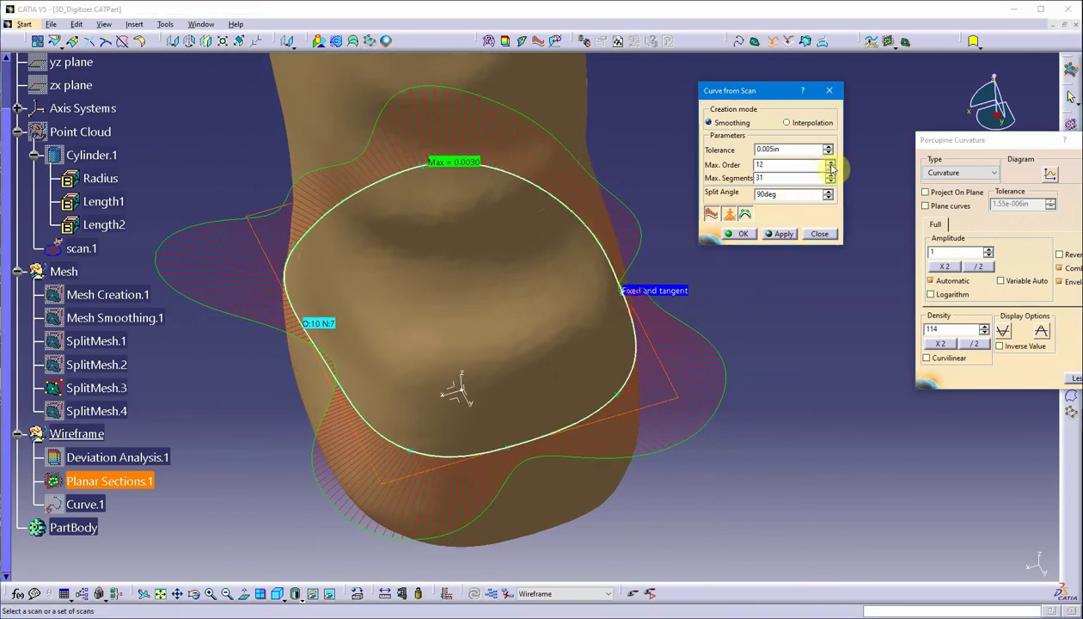
{"action": "left_click", "coordinate": [783, 234]}
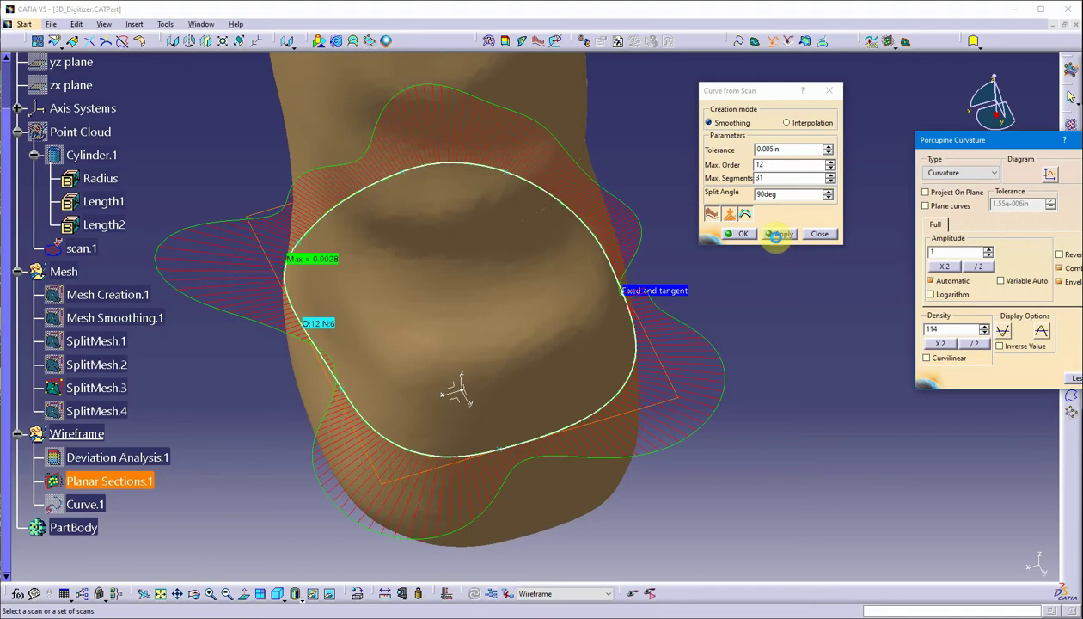
{"action": "middle_click_drag", "start_coordinate": [341, 339], "coordinate": [606, 425]}
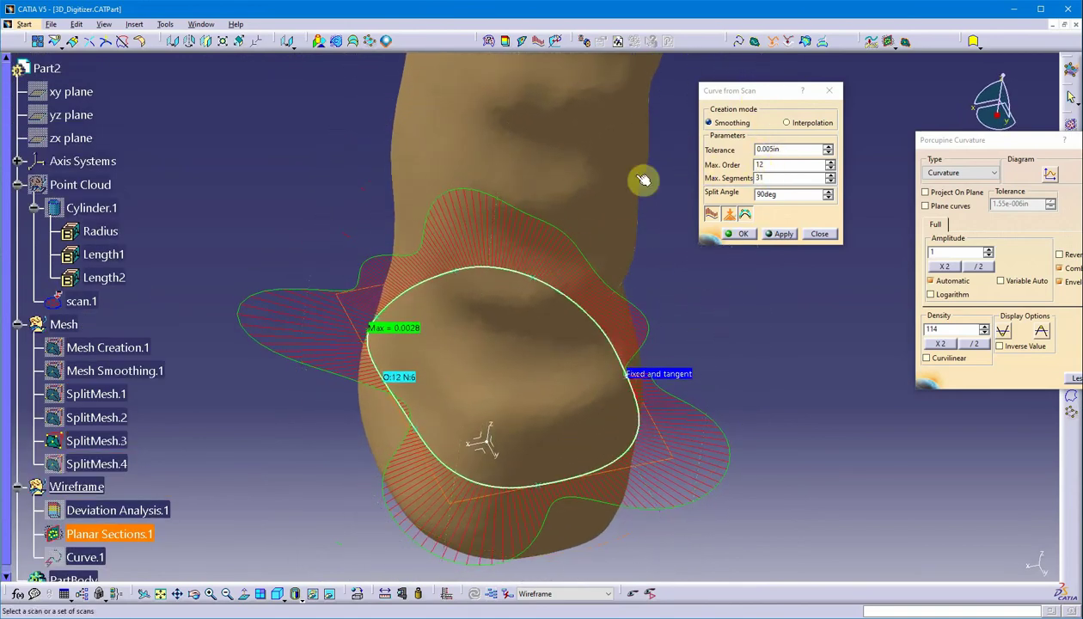
{"action": "middle_click_drag", "start_coordinate": [643, 180], "coordinate": [452, 367]}
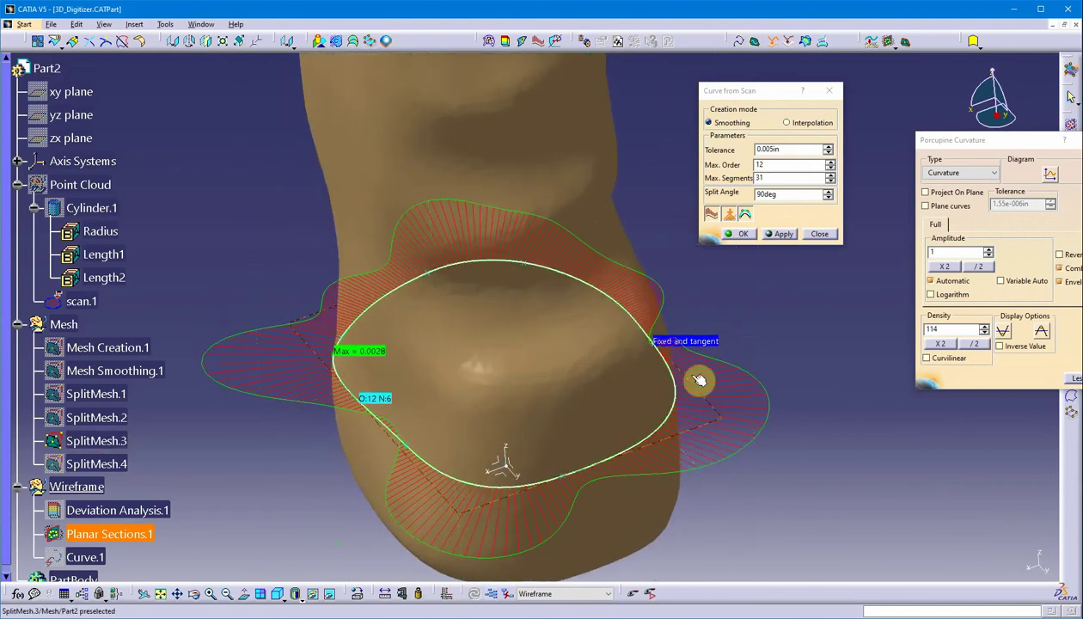
{"action": "left_click", "coordinate": [820, 236]}
Delete Curve.1 and Planar Sections.1 from the Wireframe set
{"action": "middle_click_drag", "start_coordinate": [537, 420], "coordinate": [524, 378]}
{"action": "scroll", "coordinate": [145, 552], "scroll_direction": "down", "scroll_amount": 2}
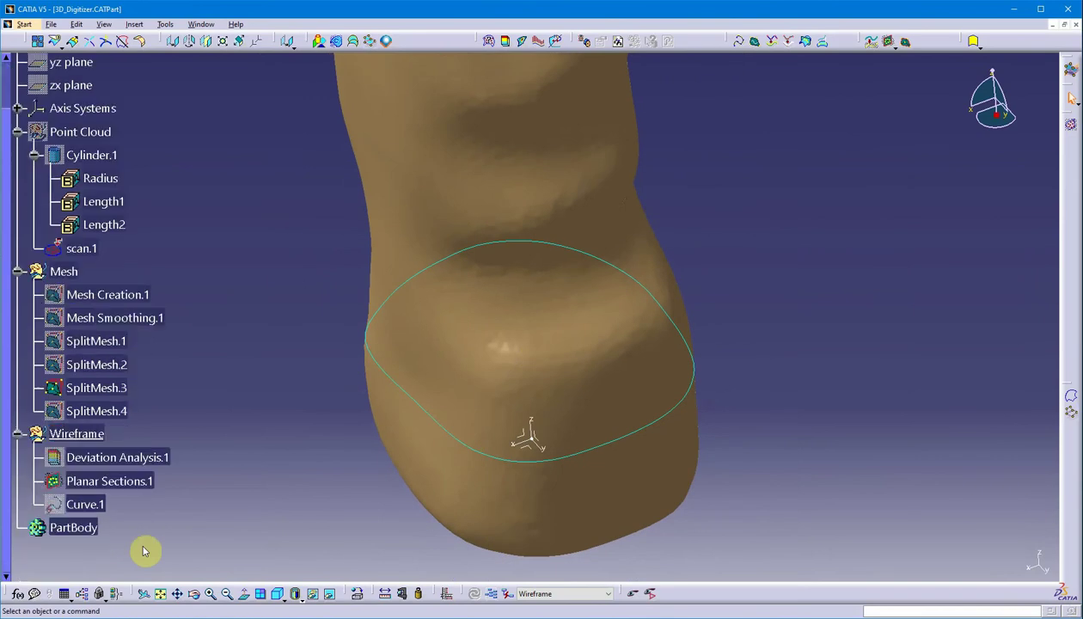
{"action": "left_click", "coordinate": [100, 507]}
{"action": "key", "text": "Delete"}
{"action": "left_click", "coordinate": [142, 480]}
{"action": "key", "text": "Delete"}
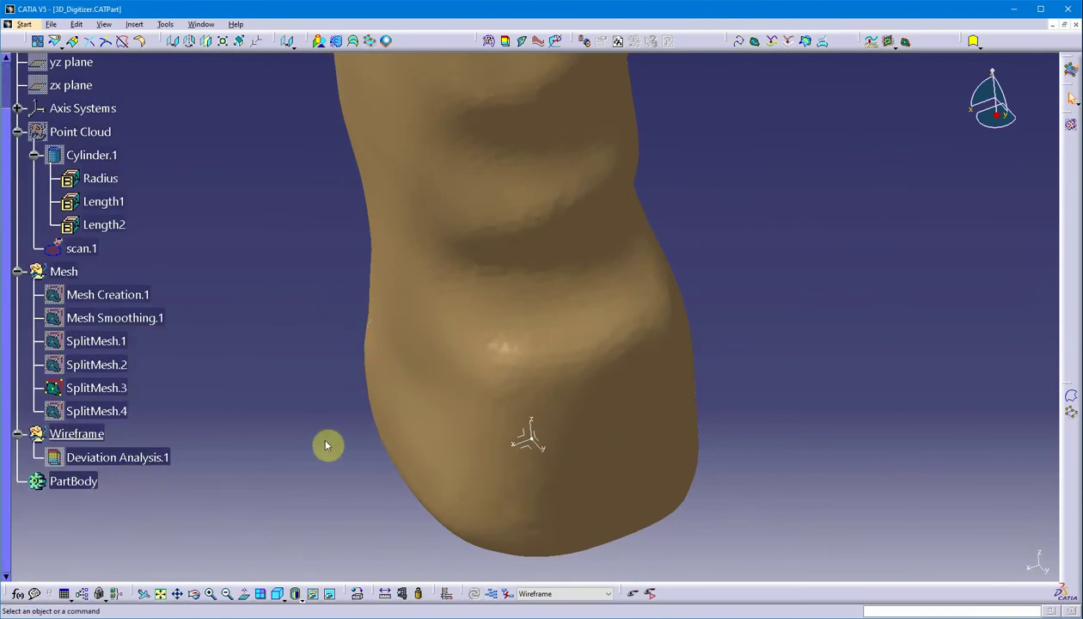
Start a Planar Sections operation with its Curve from Scan smoothing settings open alongside it
{"action": "middle_click_drag", "start_coordinate": [326, 445], "coordinate": [718, 285]}
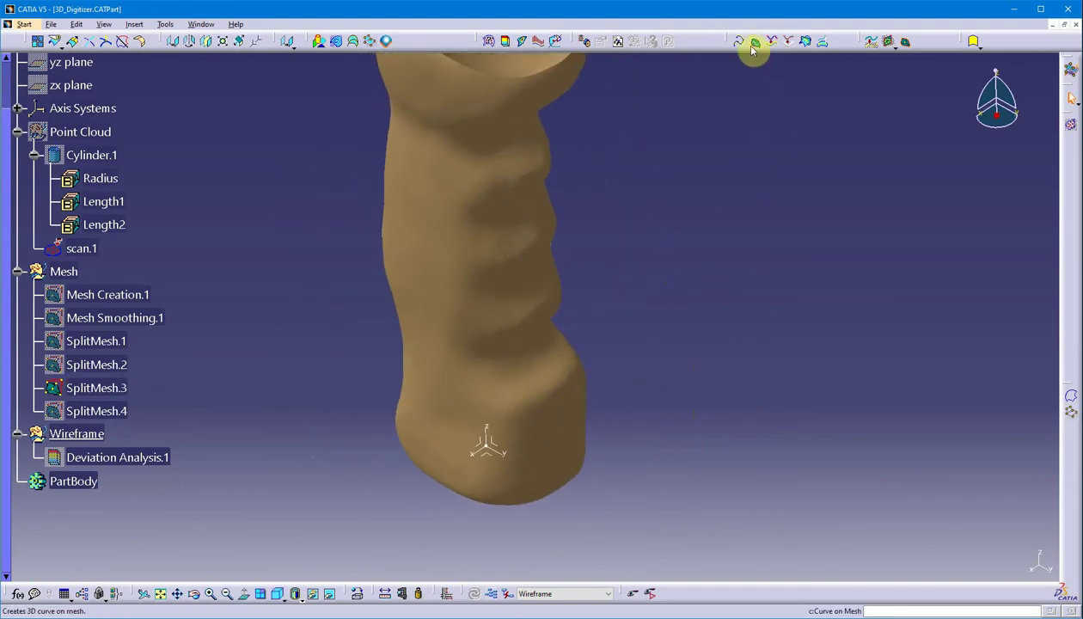
{"action": "left_click", "coordinate": [890, 41]}
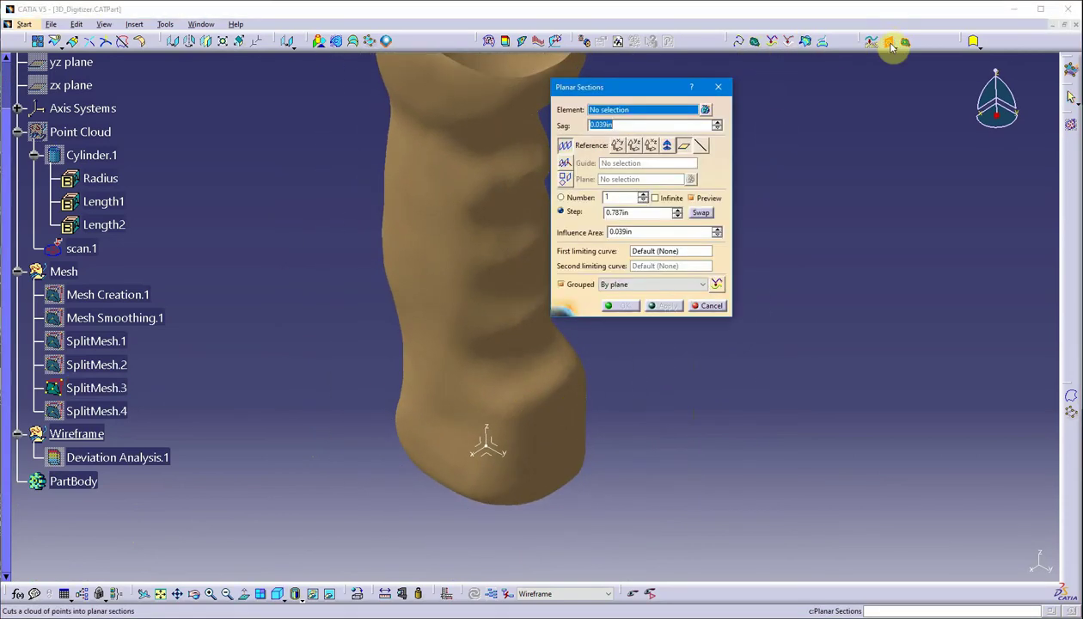
{"action": "left_click_drag", "start_coordinate": [625, 92], "coordinate": [759, 89]}
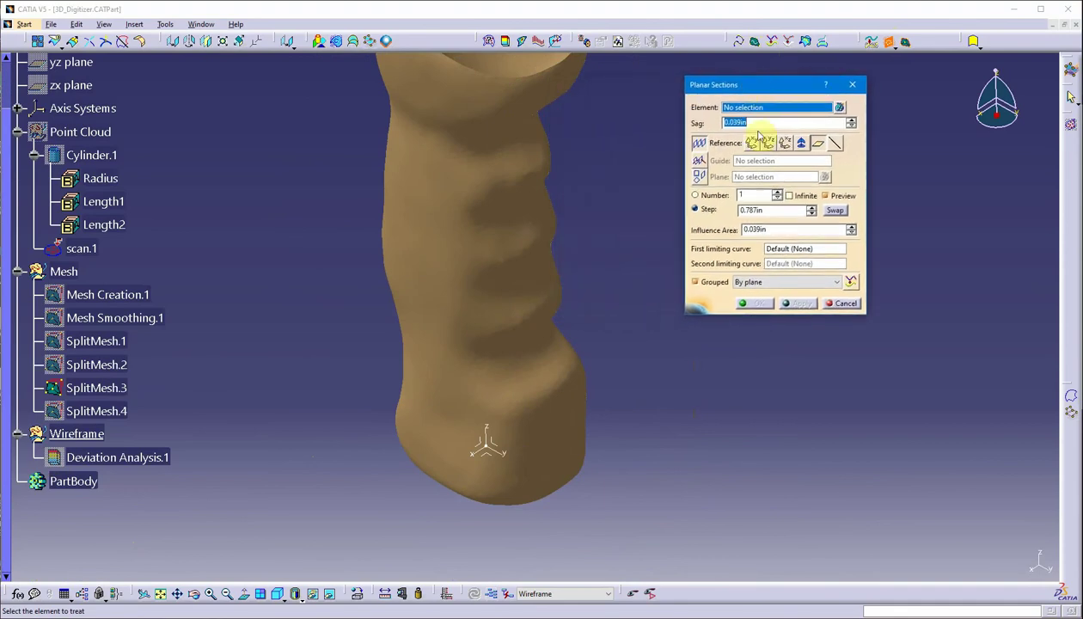
{"action": "left_click", "coordinate": [851, 283]}
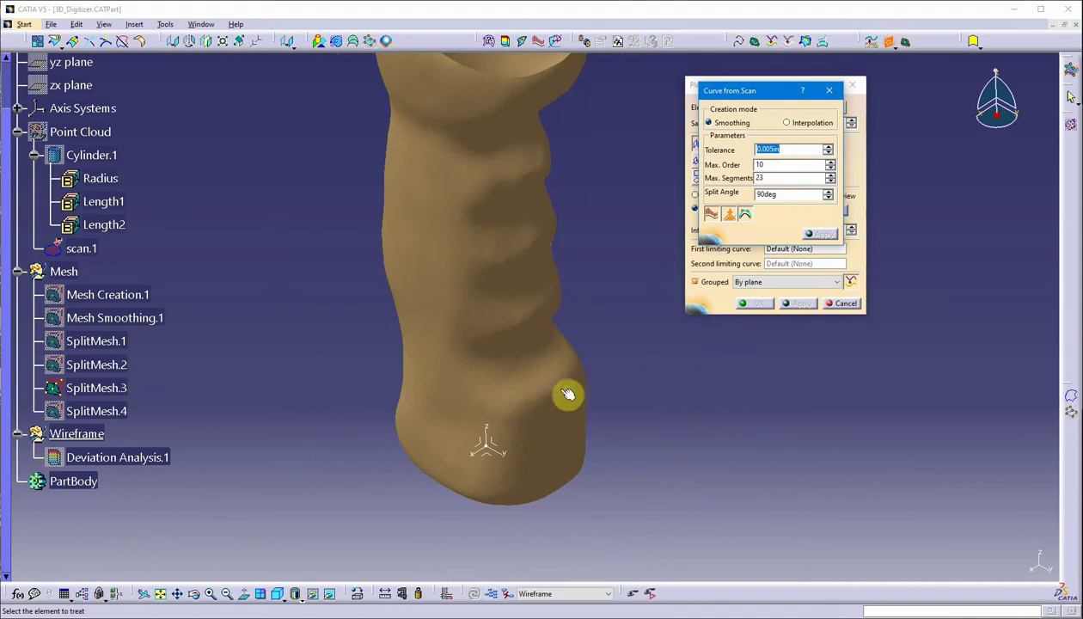
{"action": "middle_click_drag", "start_coordinate": [568, 394], "coordinate": [493, 389]}
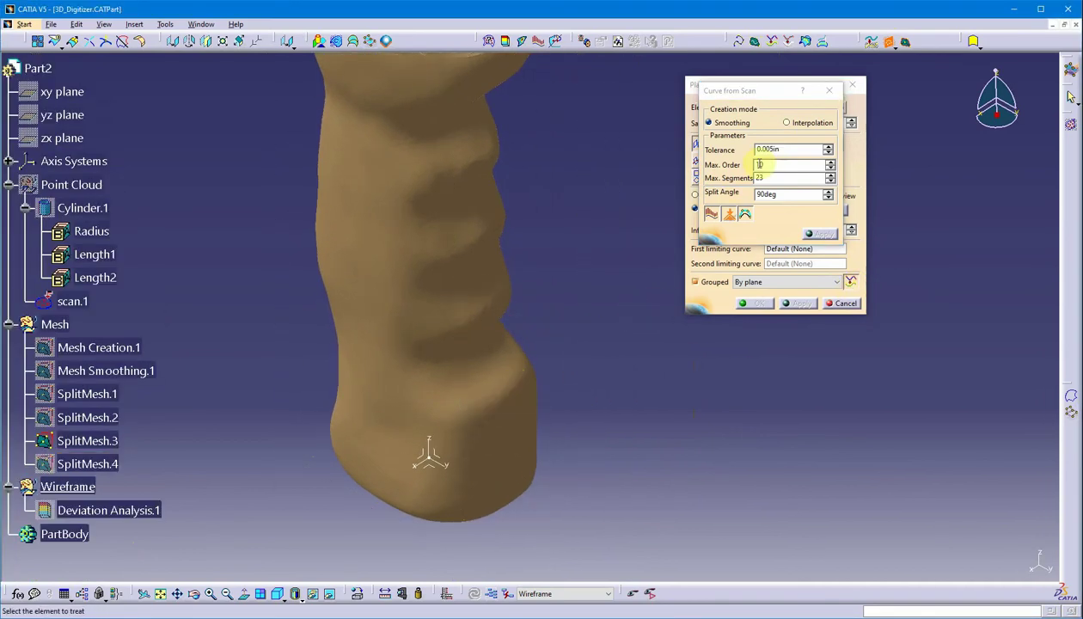
{"action": "middle_click_drag", "start_coordinate": [459, 423], "coordinate": [423, 411]}
{"action": "left_click_drag", "start_coordinate": [746, 96], "coordinate": [946, 198]}
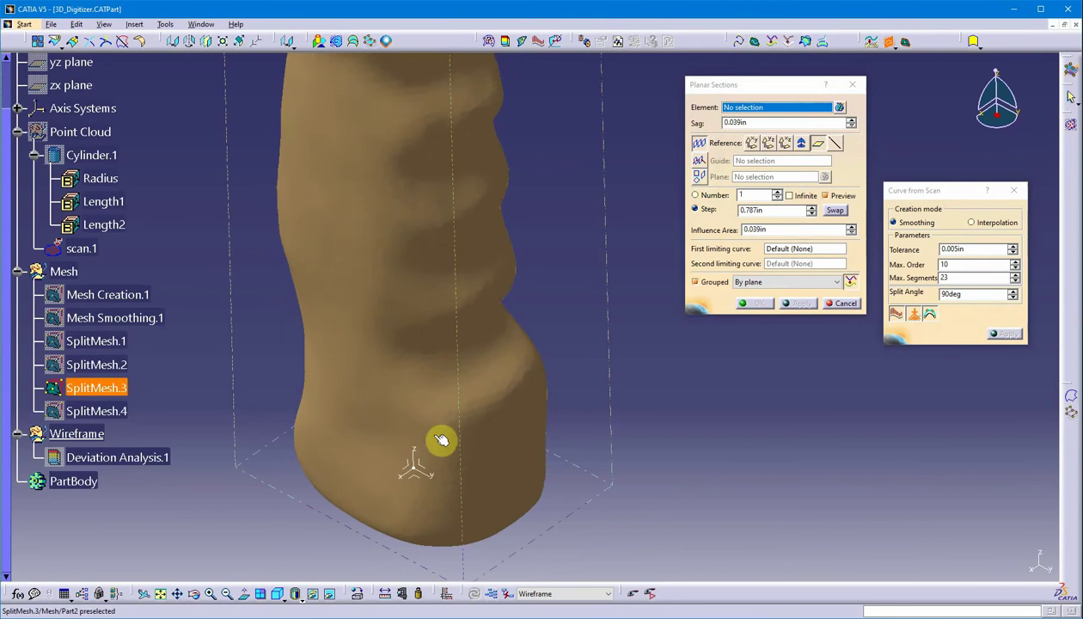
Choose SplitMesh.3 as the element to section and raise the horizontal section plane along the grip
{"action": "left_click", "coordinate": [376, 436]}
{"action": "middle_click_drag", "start_coordinate": [439, 486], "coordinate": [414, 404]}
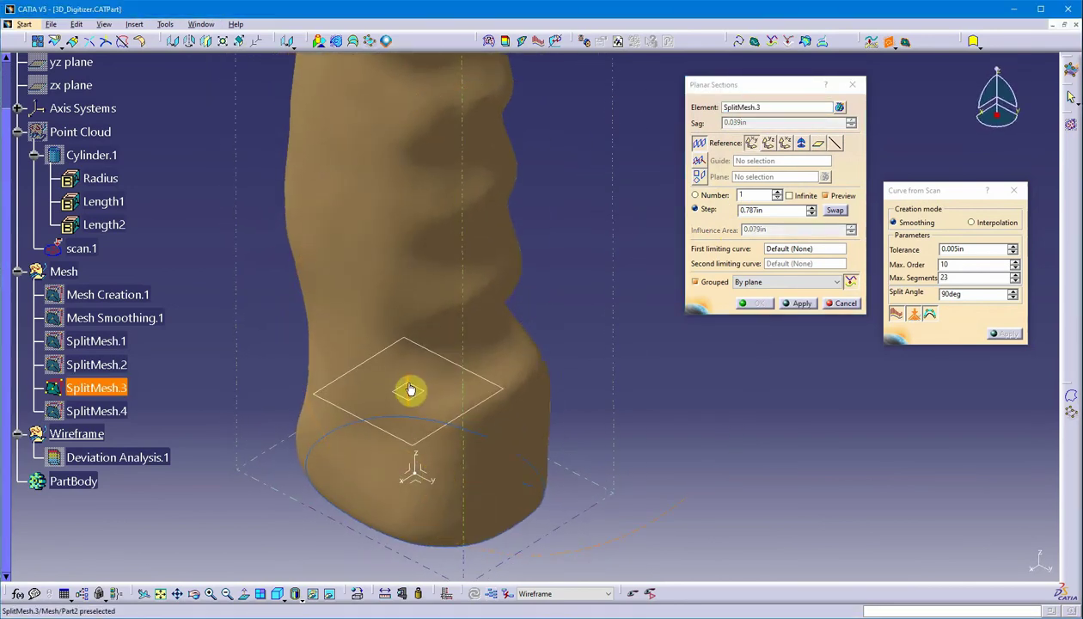
{"action": "left_click_drag", "start_coordinate": [410, 389], "coordinate": [409, 348]}
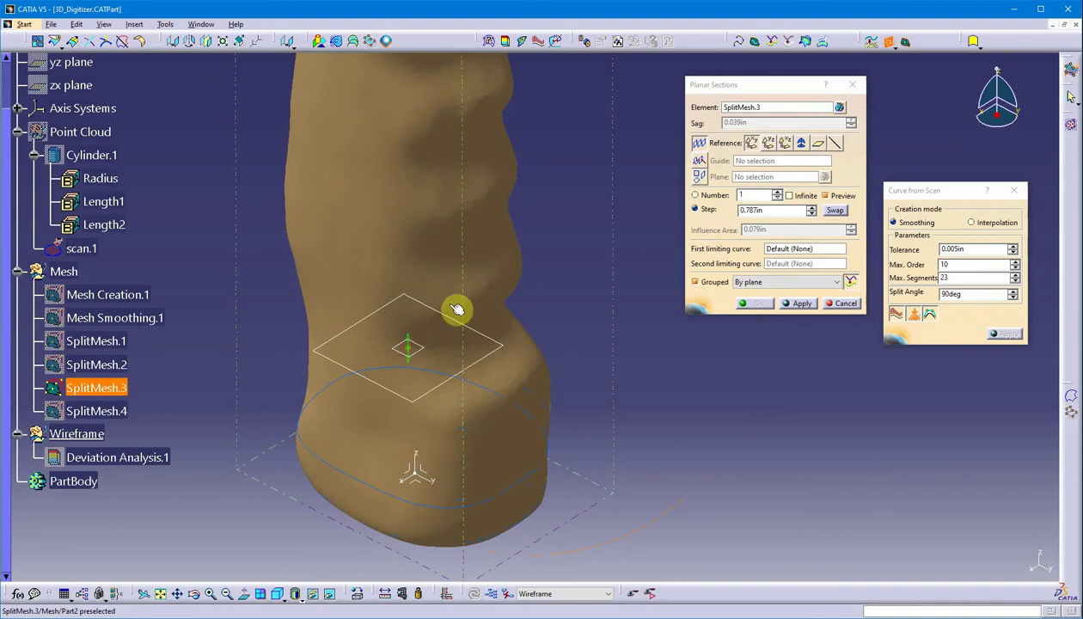
Set the number of planar sections to 6, spaced along the height of the grip
{"action": "left_click", "coordinate": [718, 197]}
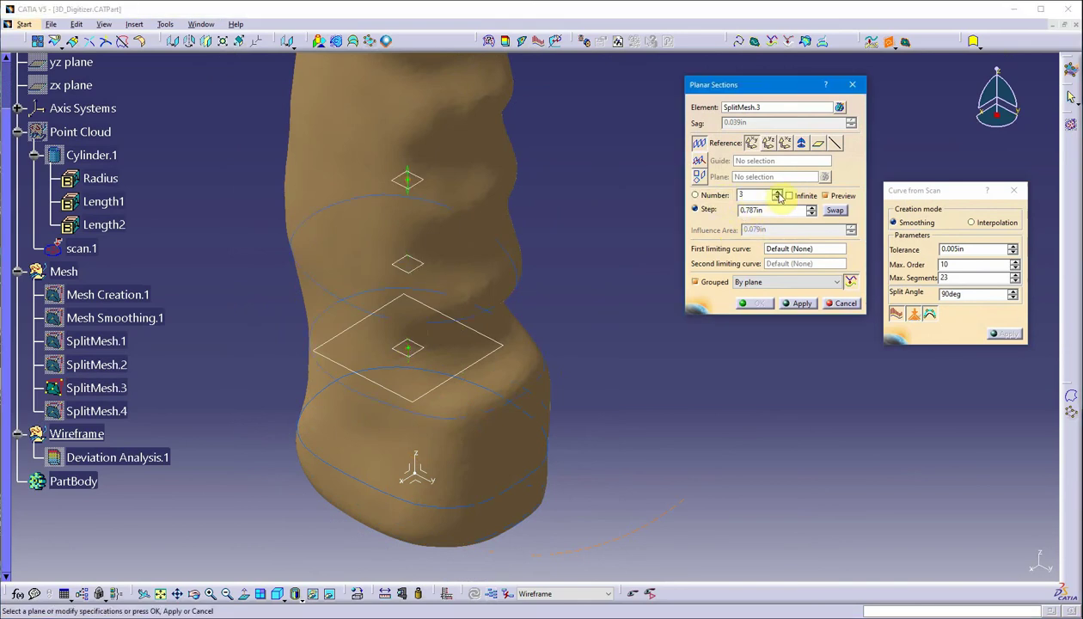
{"action": "middle_click_drag", "start_coordinate": [563, 337], "coordinate": [518, 372]}
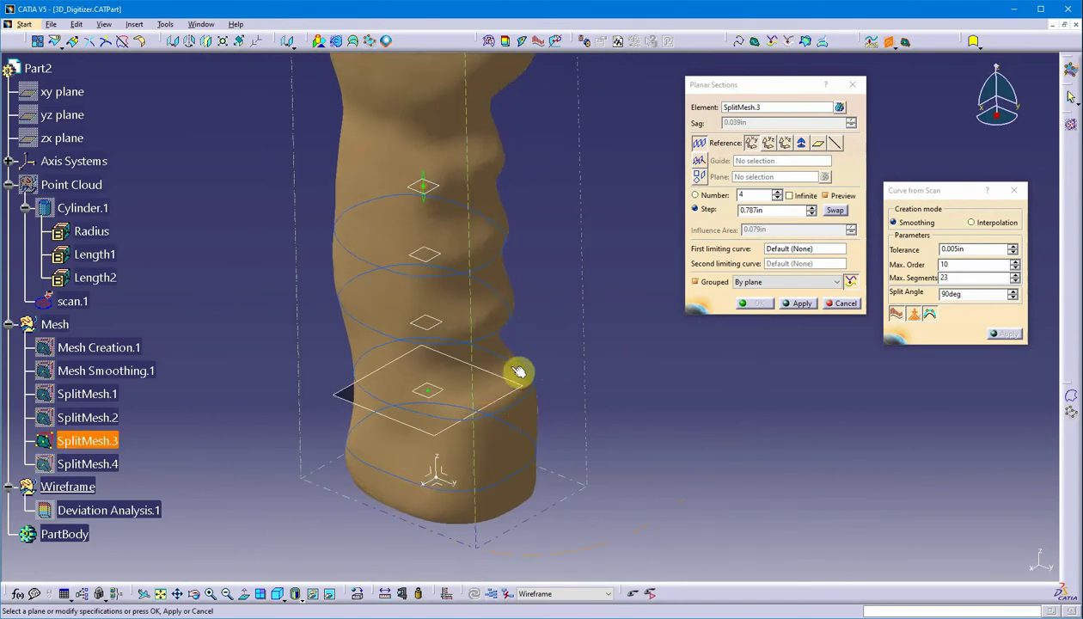
{"action": "middle_click_drag", "start_coordinate": [452, 234], "coordinate": [473, 357]}
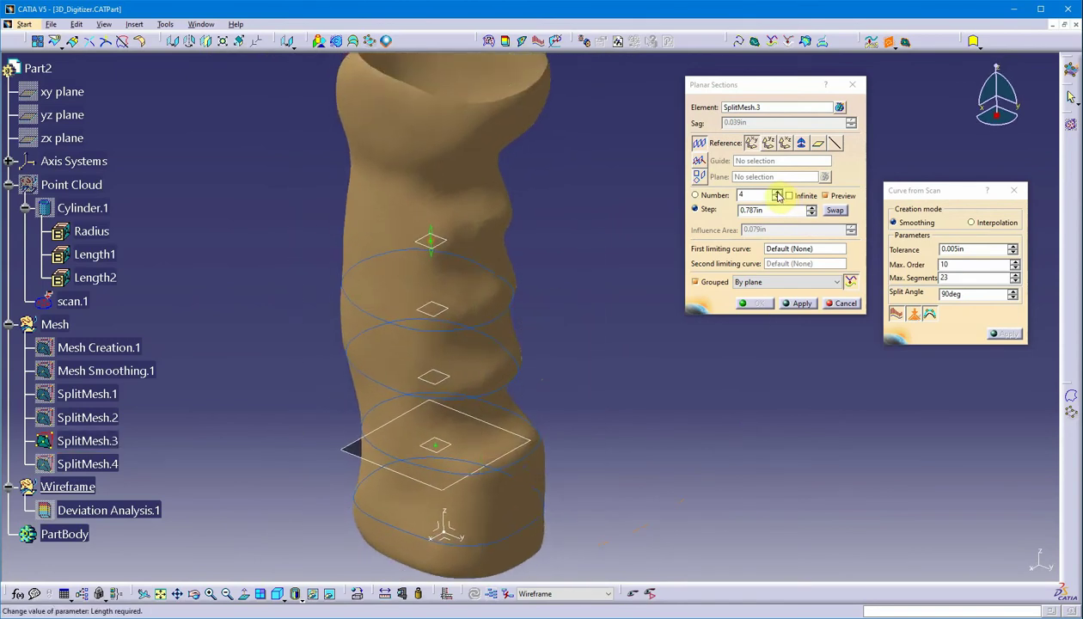
{"action": "left_click", "coordinate": [777, 193]}
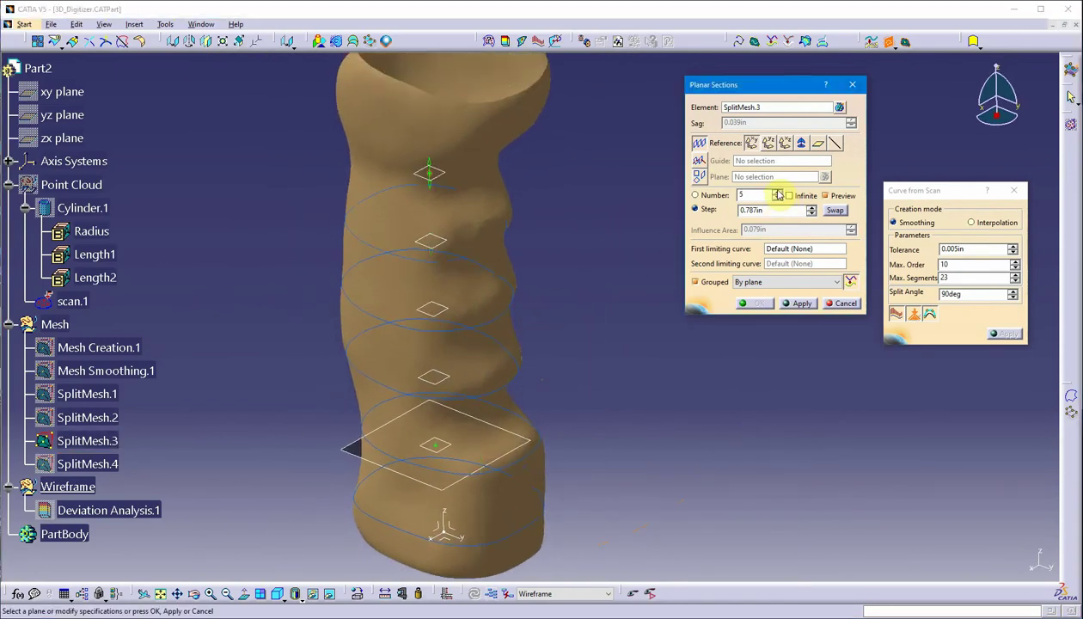
{"action": "middle_click_drag", "start_coordinate": [532, 329], "coordinate": [483, 344]}
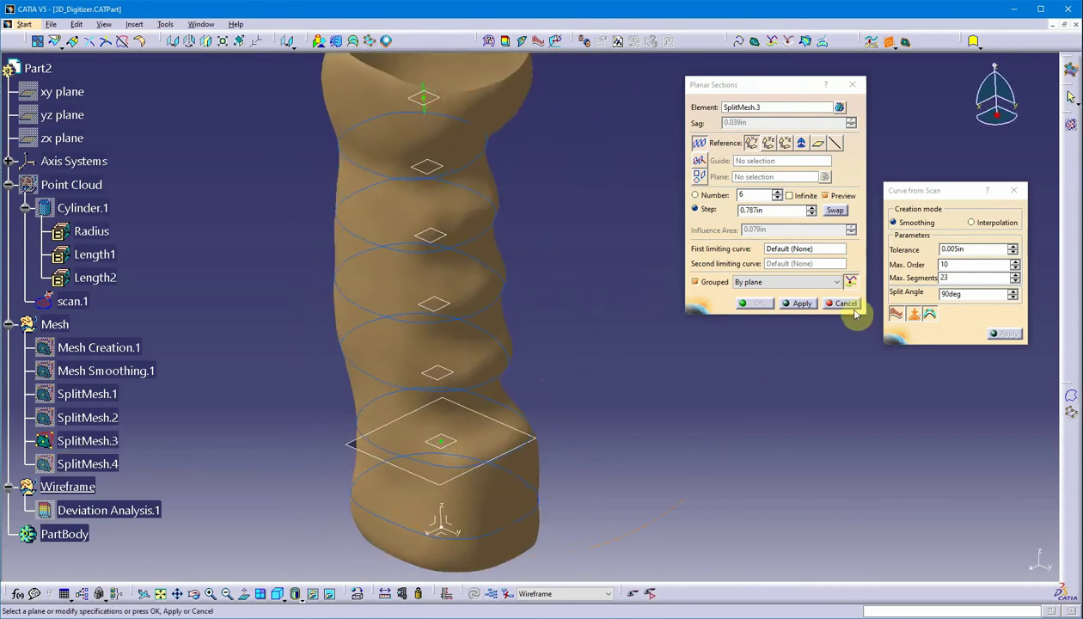
Compute the six planar sections as smoothed curves, inspect their curvature combs and deviations, and accept them
{"action": "left_click", "coordinate": [803, 304]}
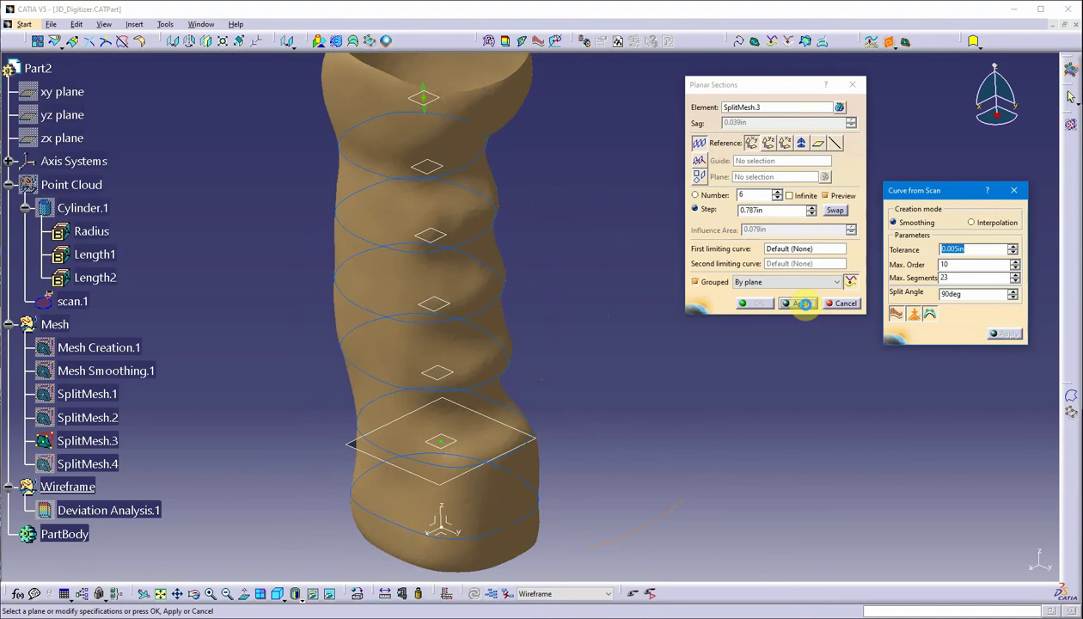
{"action": "middle_click_drag", "start_coordinate": [556, 411], "coordinate": [532, 363]}
{"action": "scroll", "coordinate": [380, 479], "scroll_direction": "down", "scroll_amount": 3}
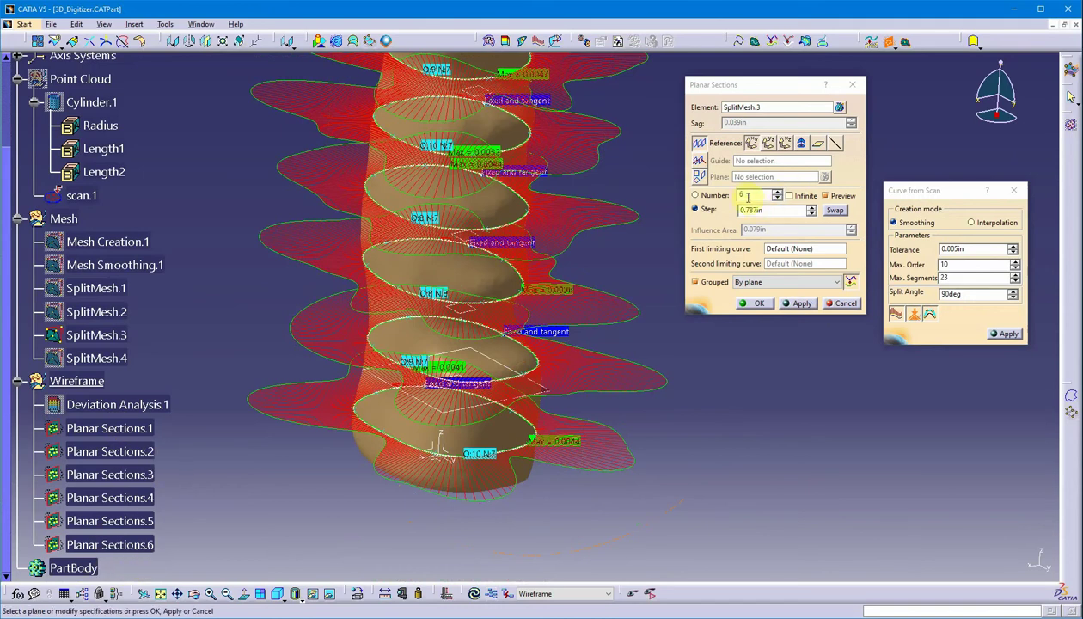
{"action": "left_click", "coordinate": [757, 304]}
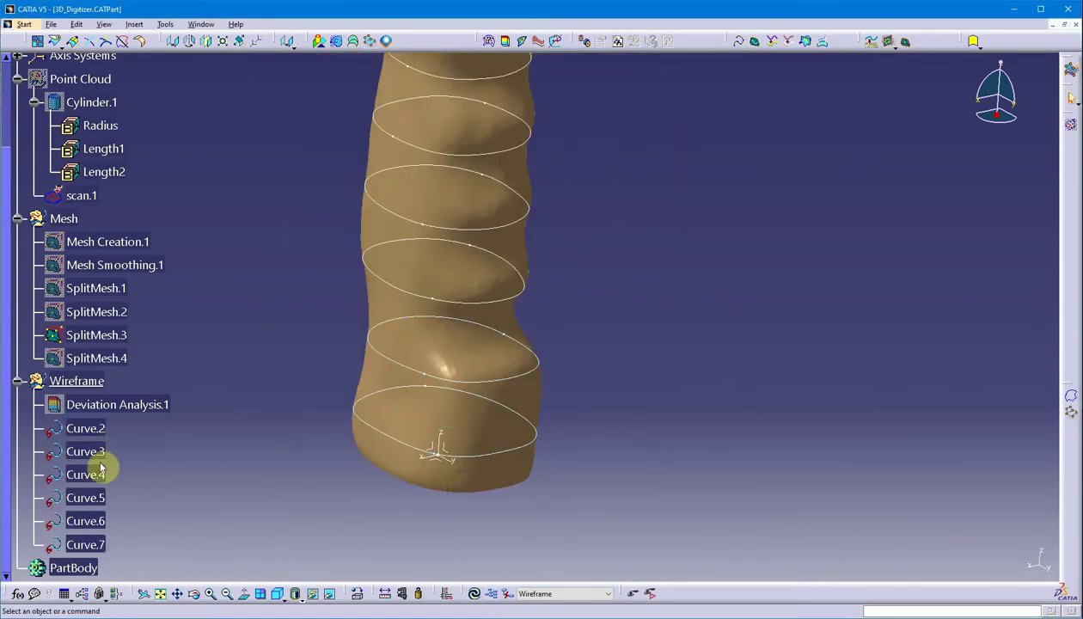
Delete Curve.2 through Curve.7 from the Wireframe set
{"action": "middle_click_drag", "start_coordinate": [298, 425], "coordinate": [261, 477]}
{"action": "left_click", "coordinate": [86, 428]}
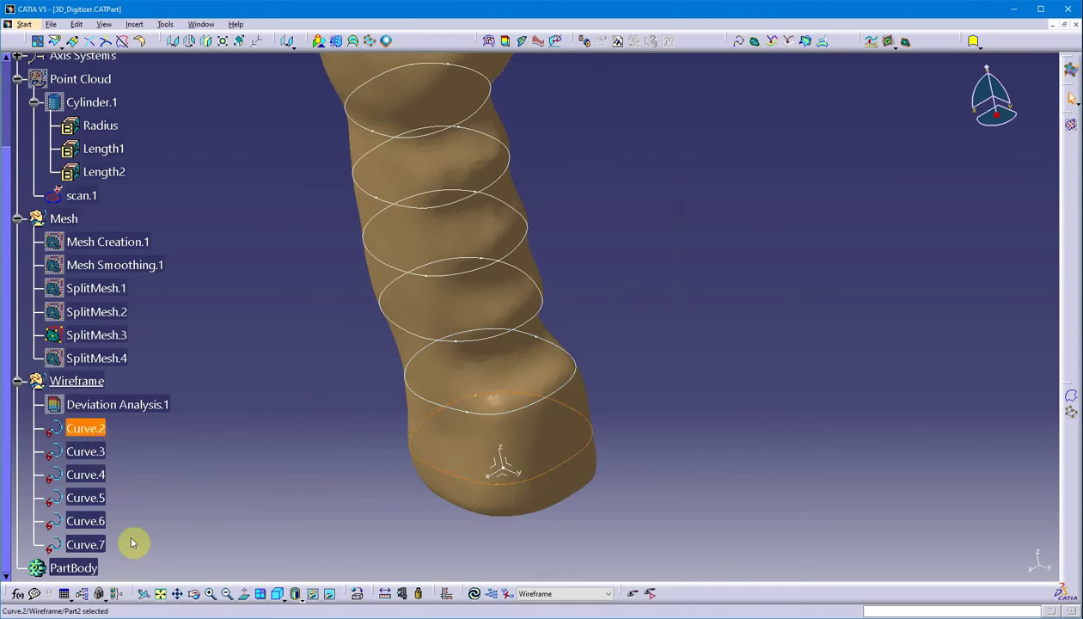
{"action": "left_click", "coordinate": [86, 546], "text": "shift"}
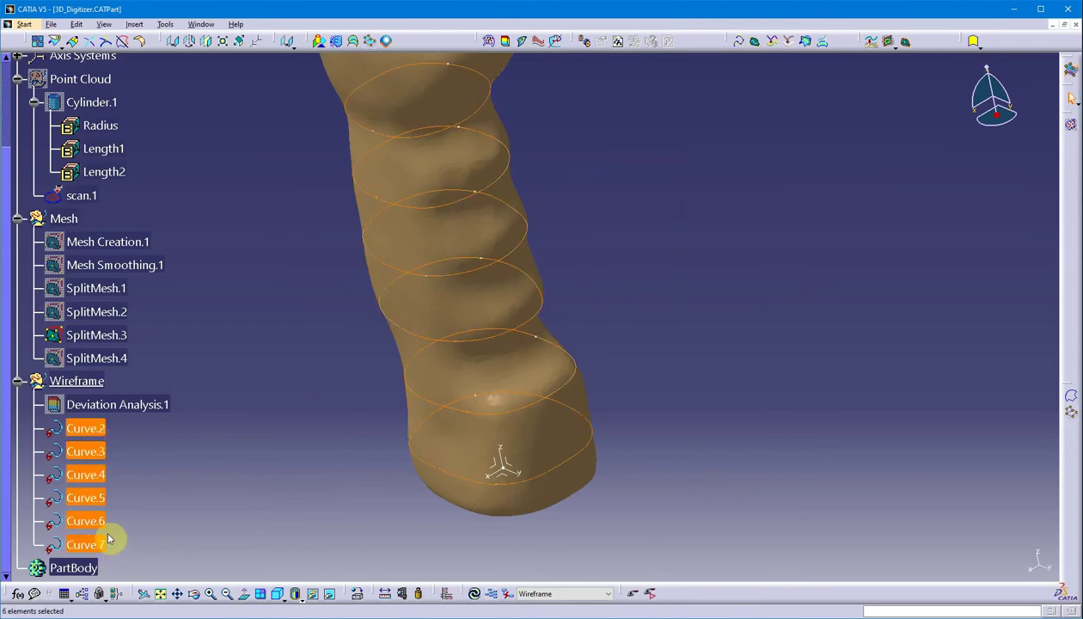
{"action": "key", "text": "Delete"}
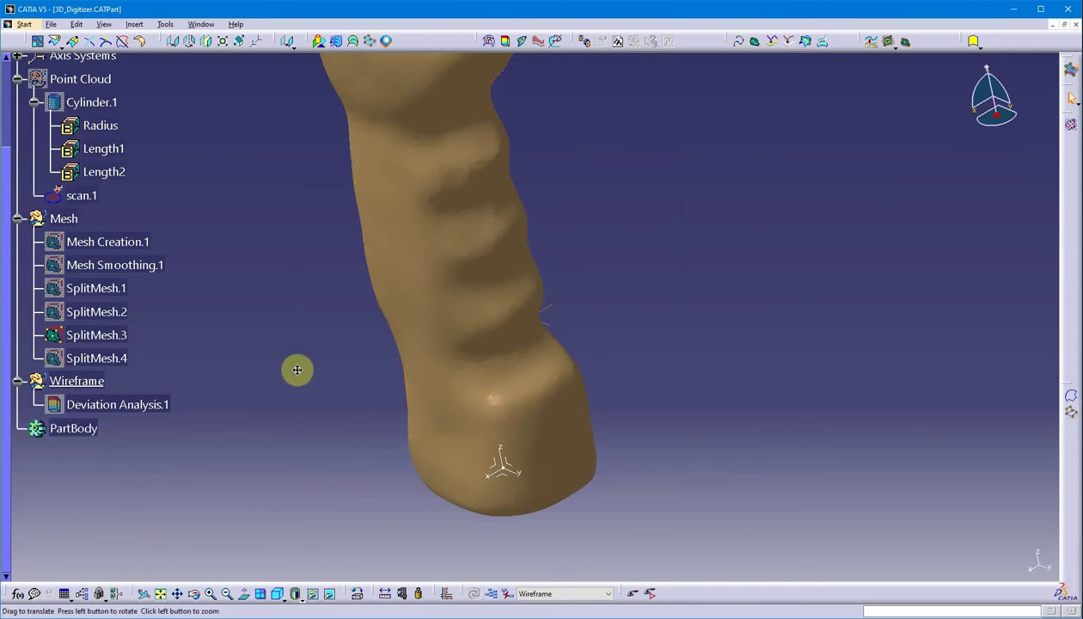
{"action": "middle_click_drag", "start_coordinate": [298, 369], "coordinate": [646, 227]}
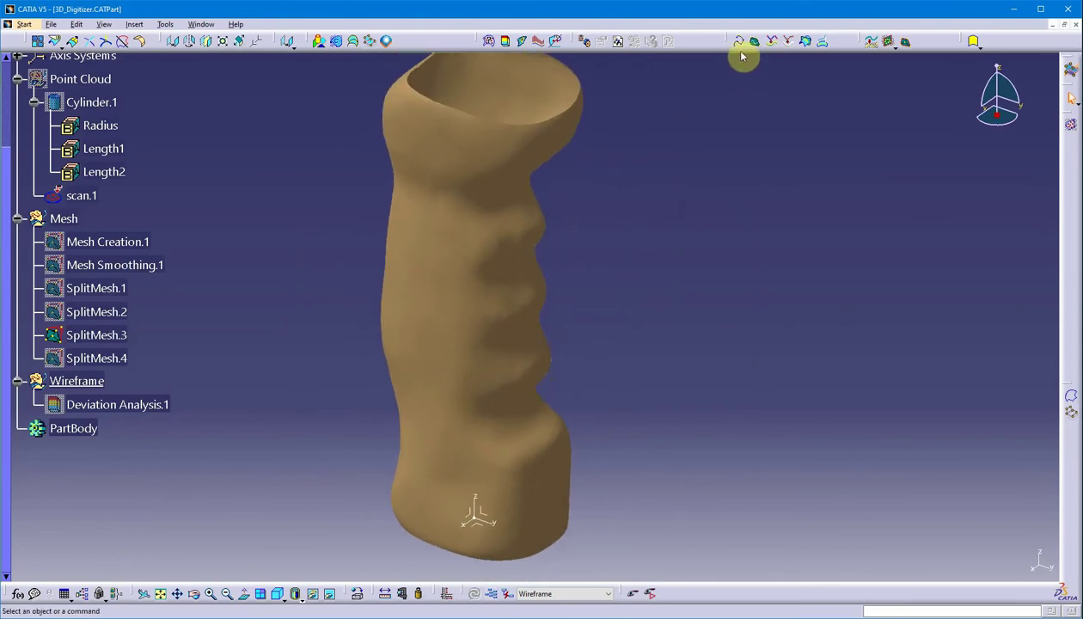
Start planar sections on SplitMesh.3 with curve smoothing and raise the horizontal section plane slightly above the grip's bottom edge
{"action": "left_click", "coordinate": [890, 43]}
{"action": "left_click", "coordinate": [516, 492]}
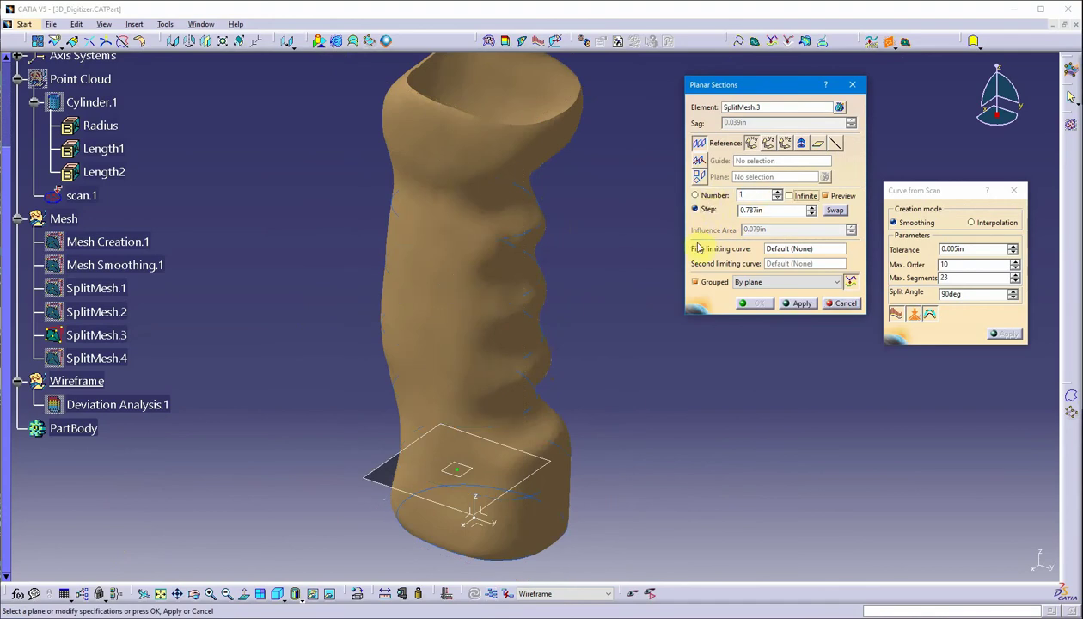
{"action": "middle_click_drag", "start_coordinate": [558, 420], "coordinate": [559, 275]}
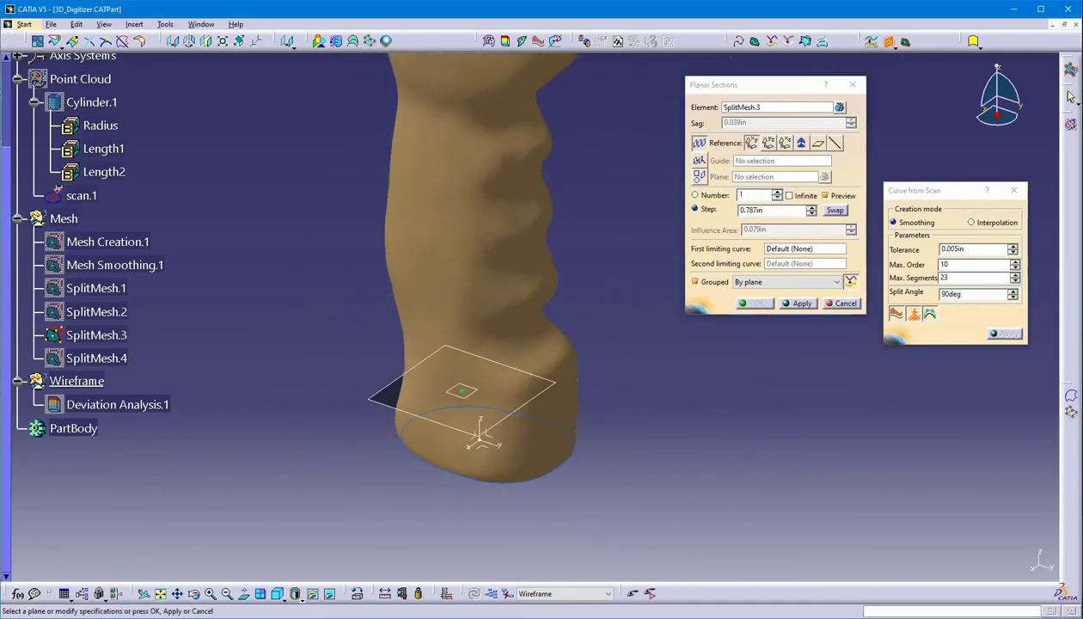
{"action": "left_click", "coordinate": [285, 599]}
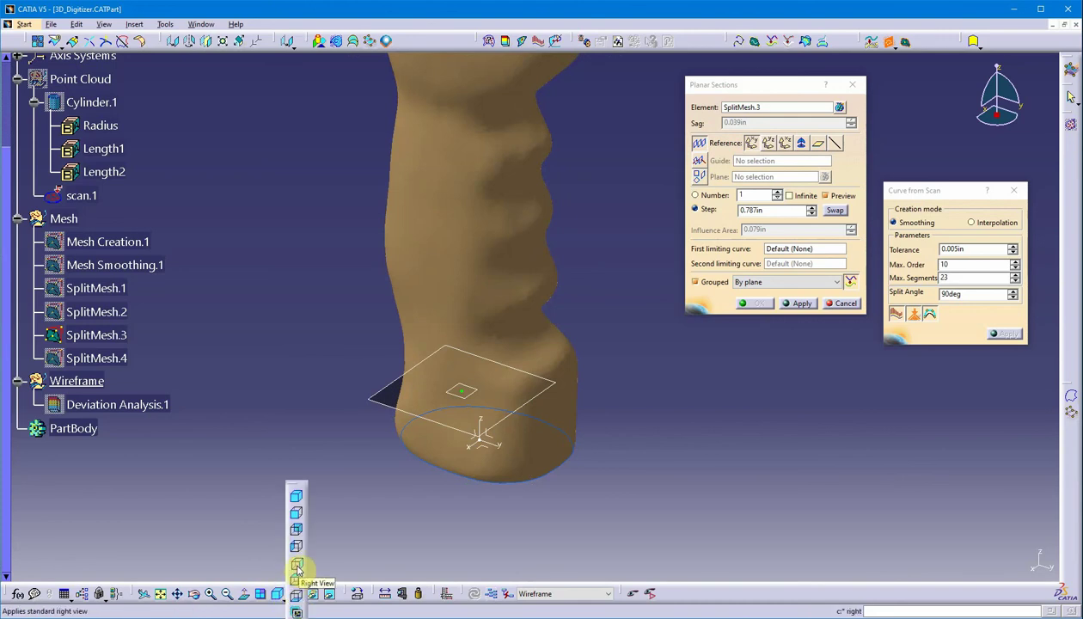
{"action": "left_click", "coordinate": [300, 569]}
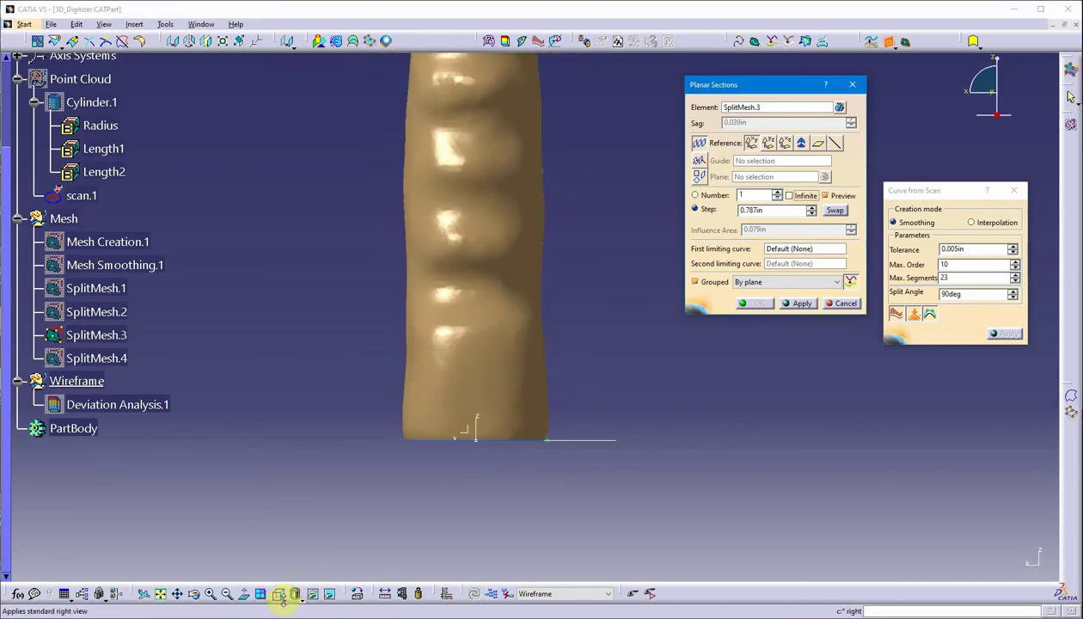
{"action": "left_click", "coordinate": [282, 600]}
{"action": "left_click", "coordinate": [295, 520]}
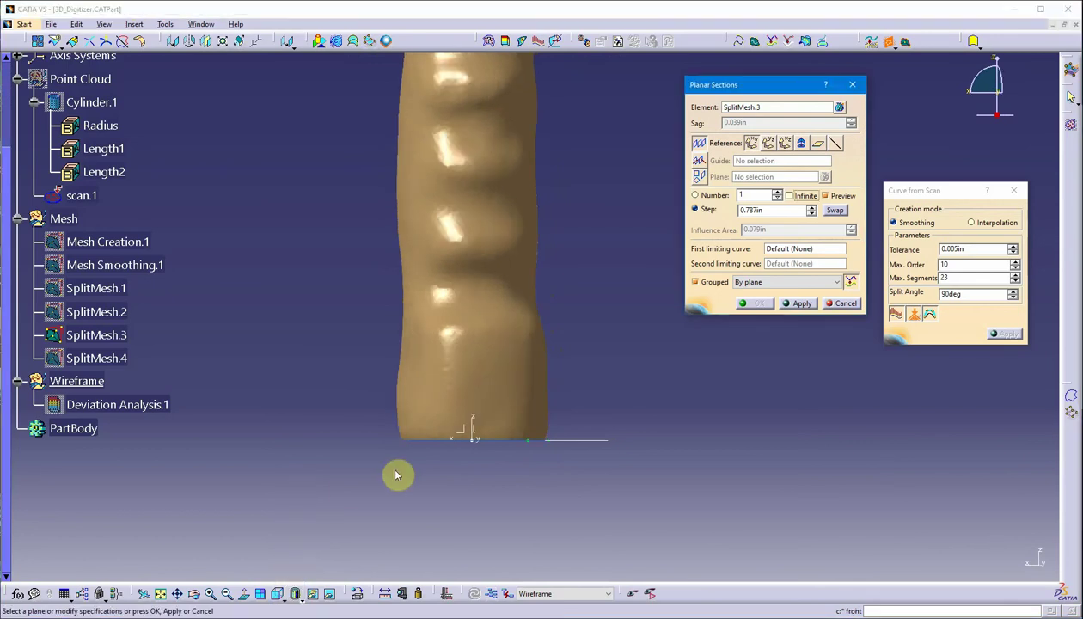
{"action": "middle_click_drag", "start_coordinate": [479, 485], "coordinate": [426, 458]}
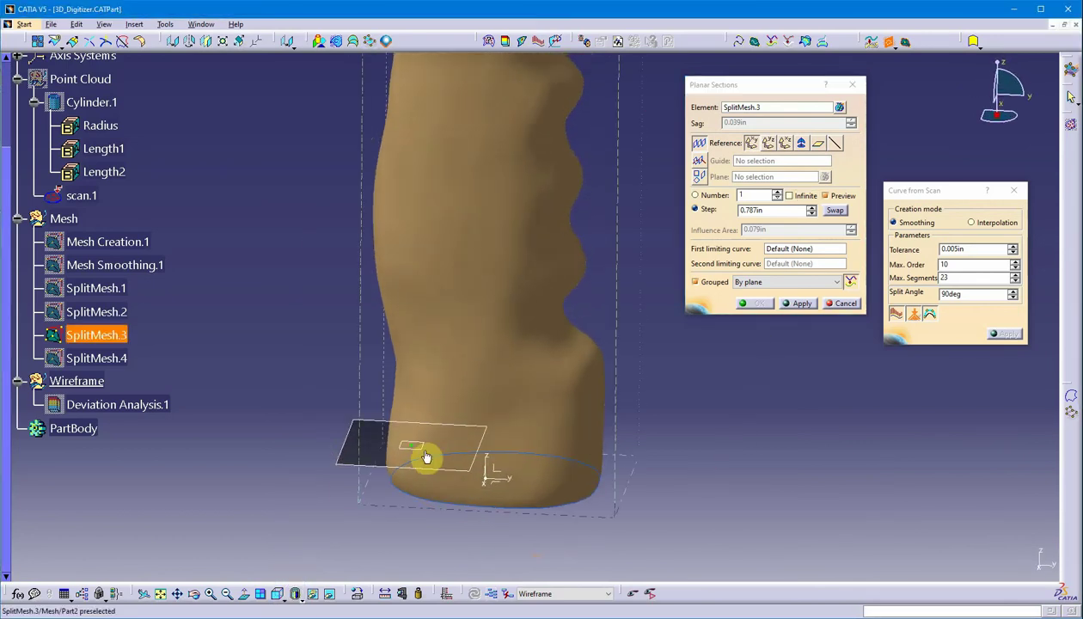
{"action": "mouse_move", "coordinate": [412, 443]}
{"action": "left_mouse_down"}
{"action": "mouse_move", "coordinate": [411, 389]}
{"action": "mouse_move", "coordinate": [411, 423]}
{"action": "left_mouse_up"}
Raise the section plane to the upper part of the flared base and compute a smoothed section curve there
{"action": "left_click", "coordinate": [279, 597]}
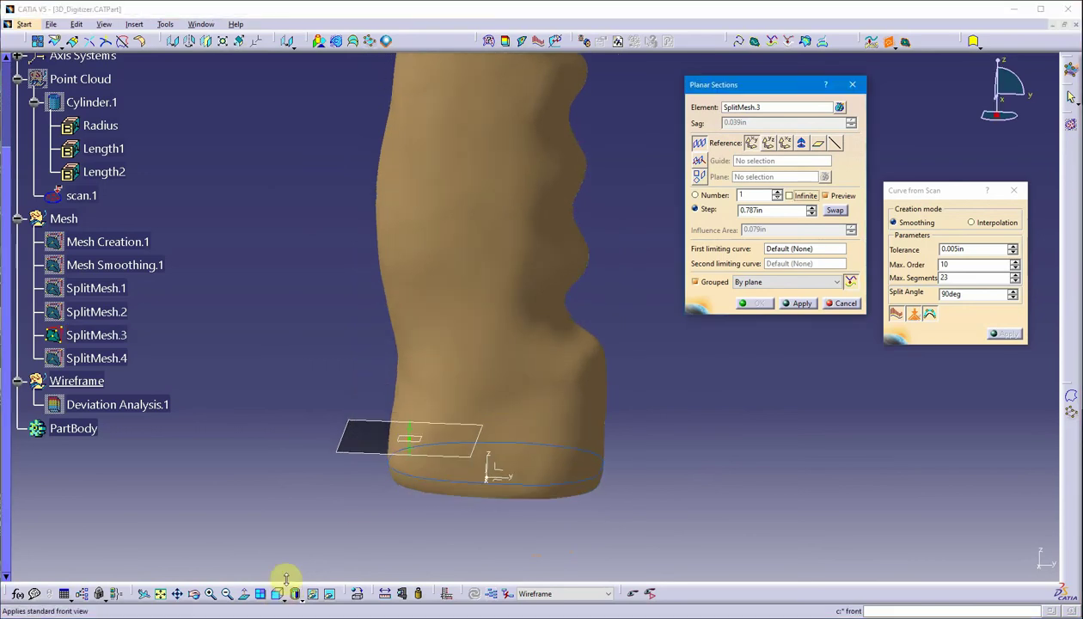
{"action": "middle_click_drag", "start_coordinate": [428, 483], "coordinate": [411, 464]}
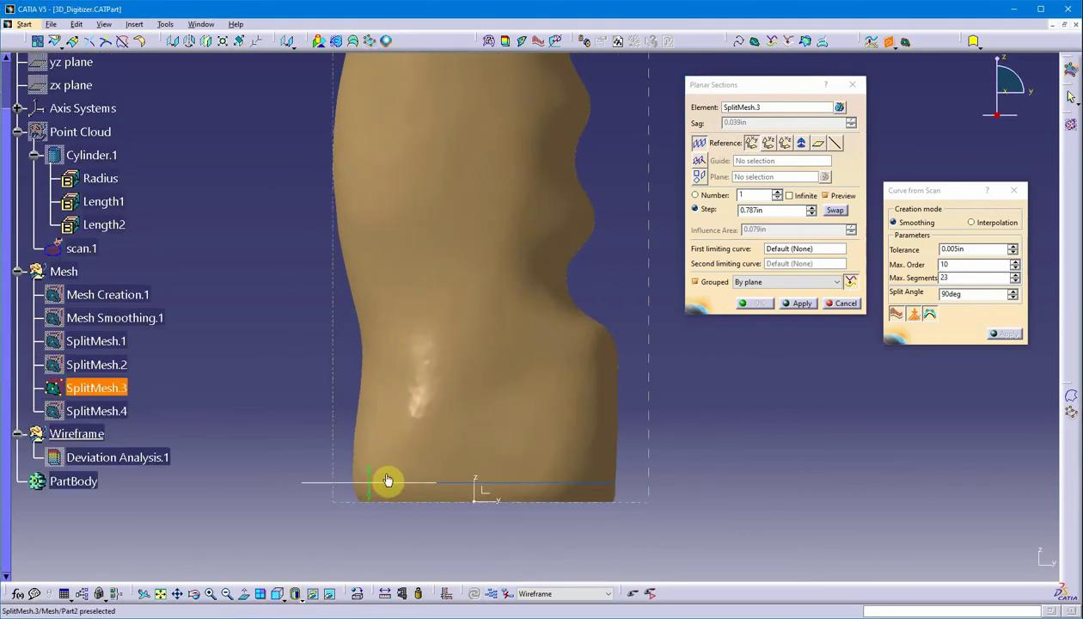
{"action": "left_click_drag", "start_coordinate": [371, 484], "coordinate": [390, 353]}
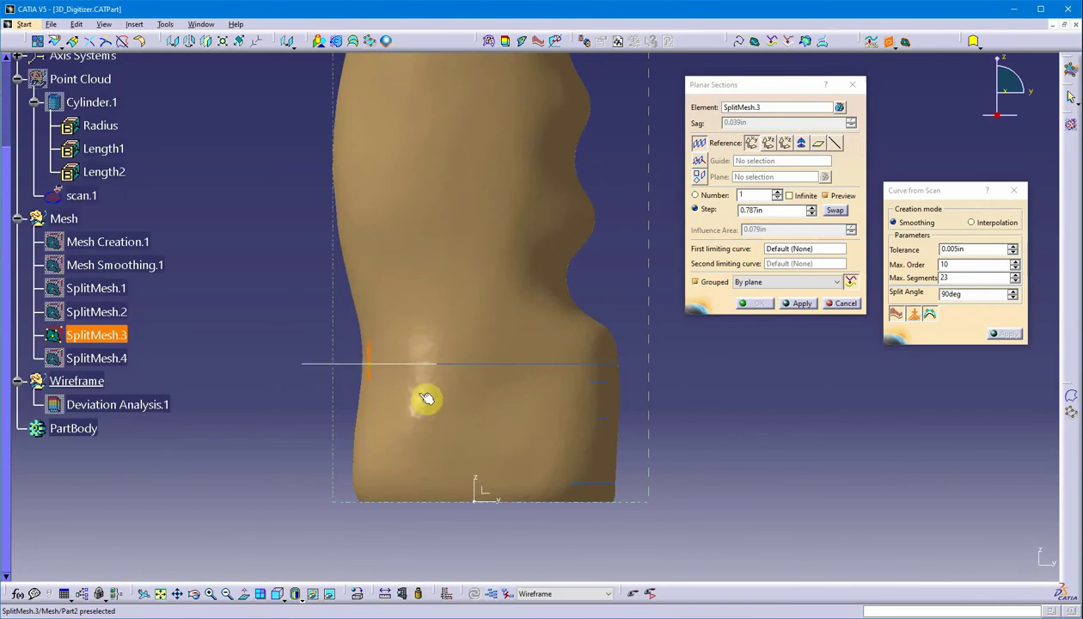
{"action": "middle_click_drag", "start_coordinate": [428, 396], "coordinate": [414, 442]}
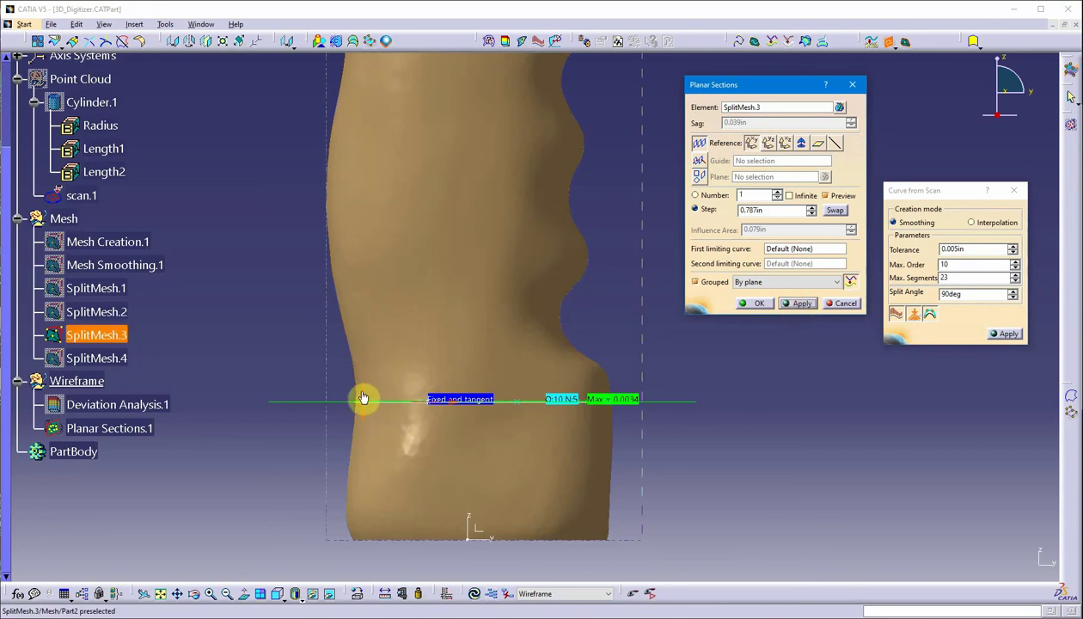
Compute two more smoothed section curves, one at the groove above the base and one across the lowest finger ridge
{"action": "left_click_drag", "start_coordinate": [363, 397], "coordinate": [363, 320]}
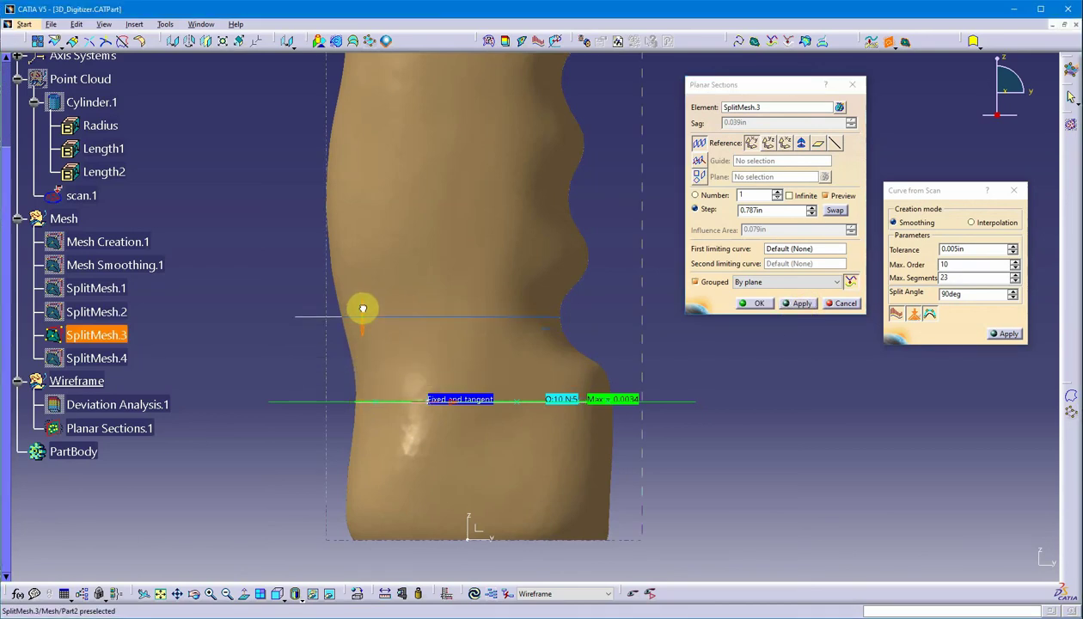
{"action": "left_click", "coordinate": [799, 302]}
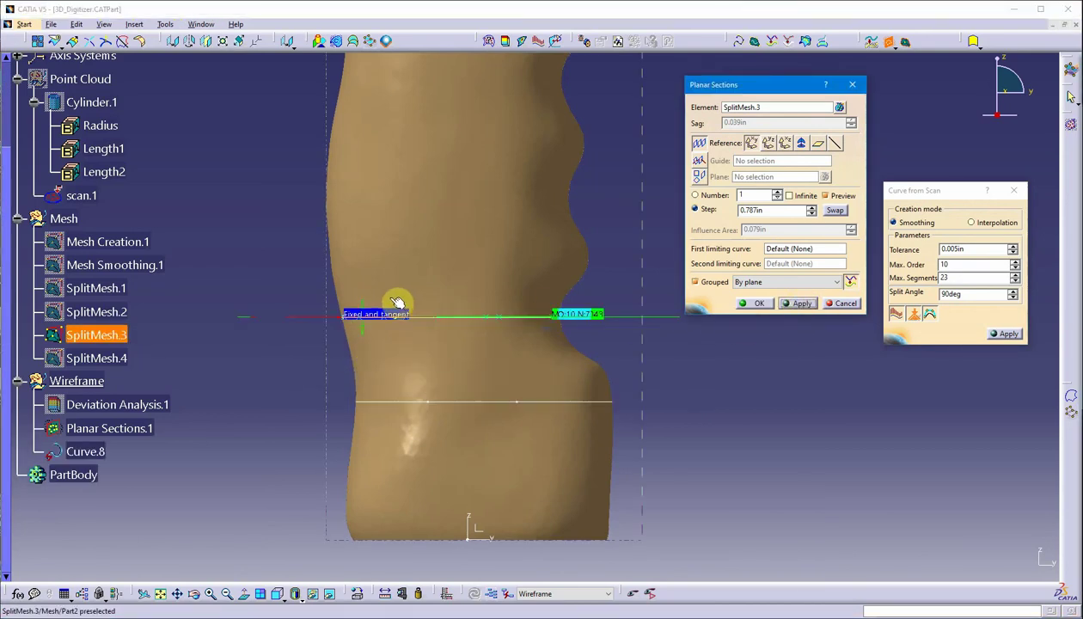
{"action": "left_click_drag", "start_coordinate": [366, 313], "coordinate": [364, 251]}
{"action": "left_click", "coordinate": [793, 304]}
{"action": "left_click", "coordinate": [595, 247]}
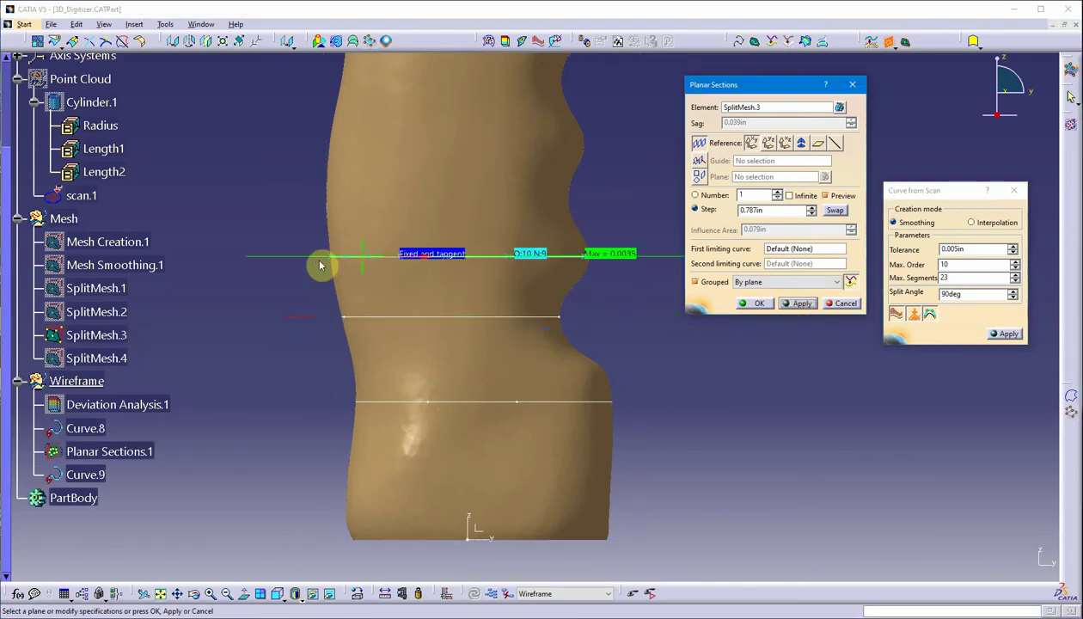
Continue up the grip, computing a separate smoothed section curve at each groove and ridge up to the topmost finger ridge
{"action": "left_click", "coordinate": [371, 187]}
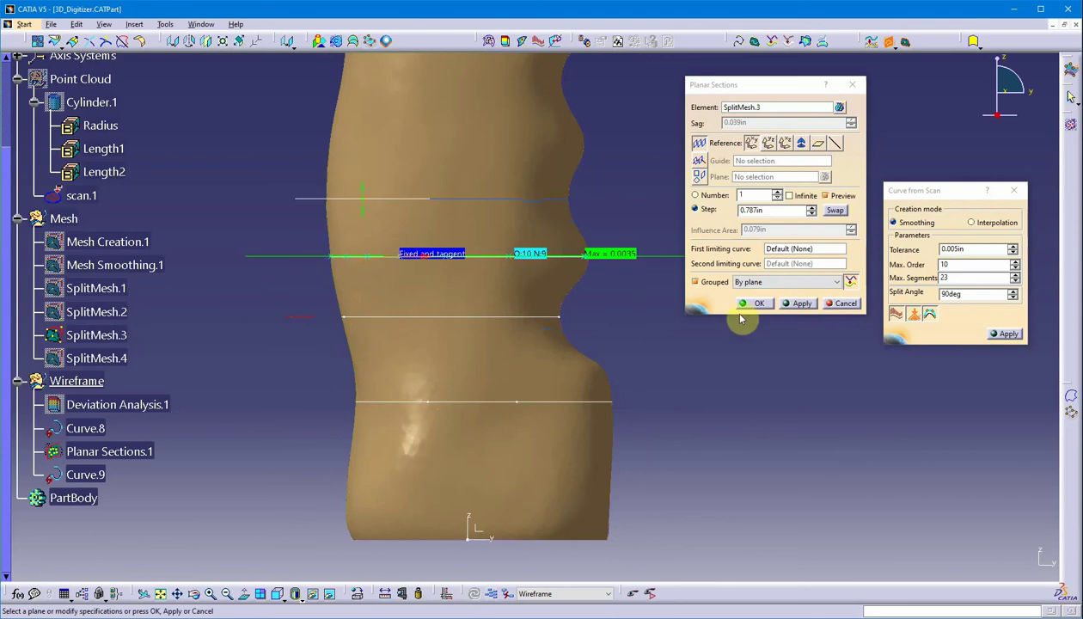
{"action": "left_click", "coordinate": [798, 304]}
{"action": "middle_click_drag", "start_coordinate": [580, 271], "coordinate": [467, 368]}
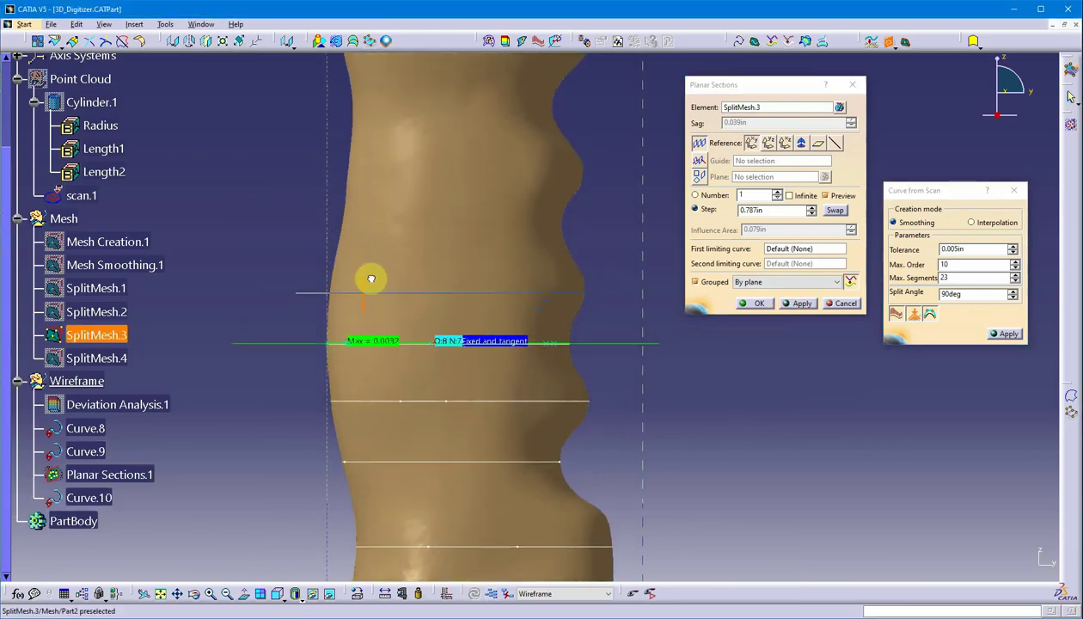
{"action": "left_click", "coordinate": [798, 303]}
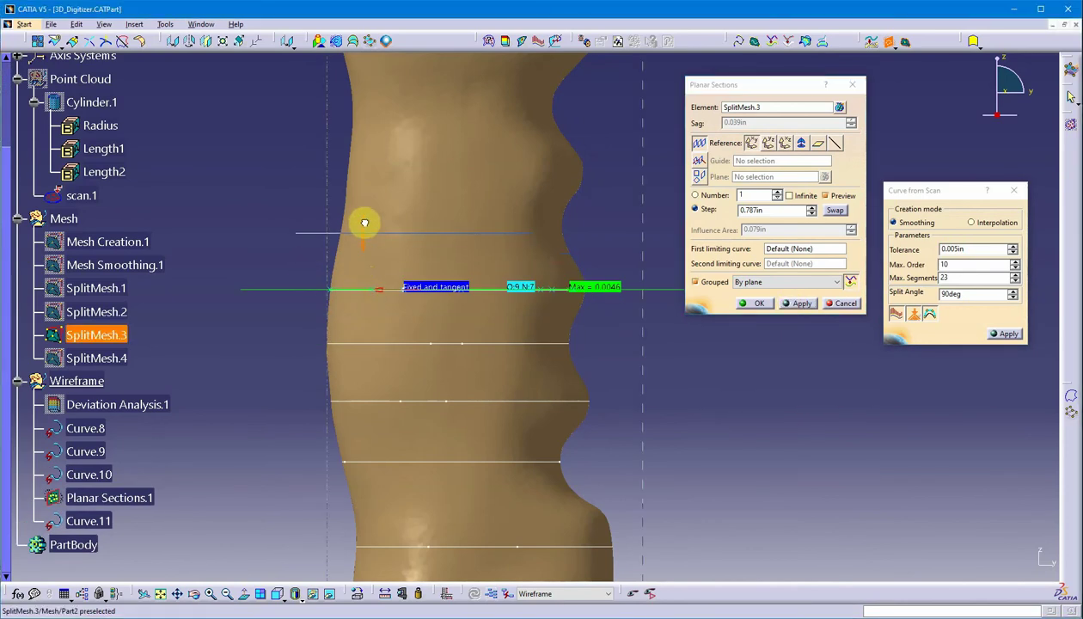
{"action": "left_click", "coordinate": [798, 304]}
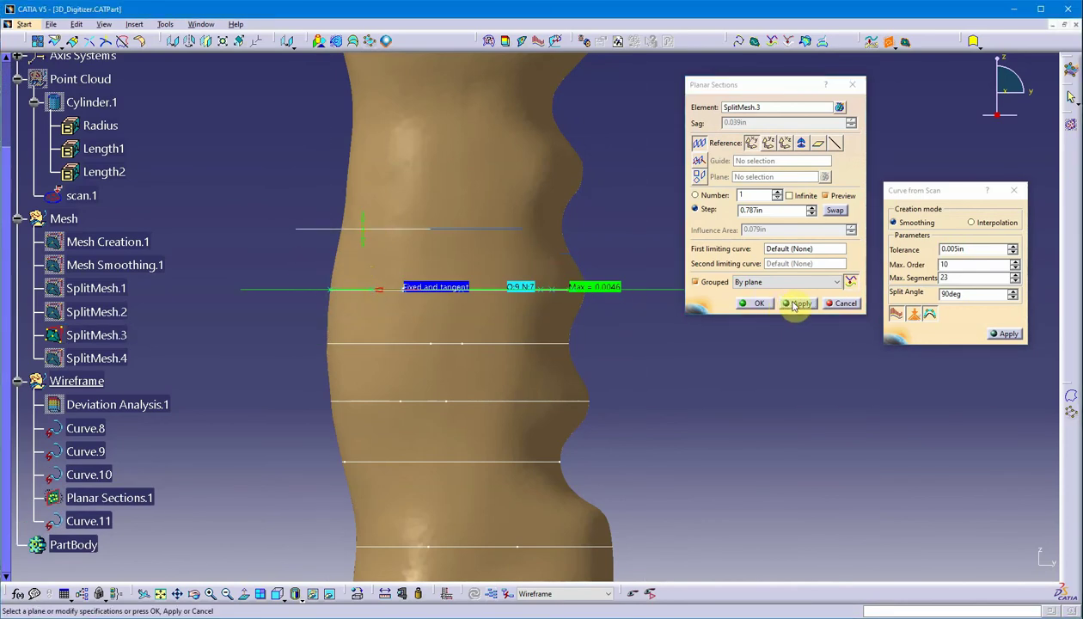
{"action": "middle_click_drag", "start_coordinate": [541, 315], "coordinate": [503, 379]}
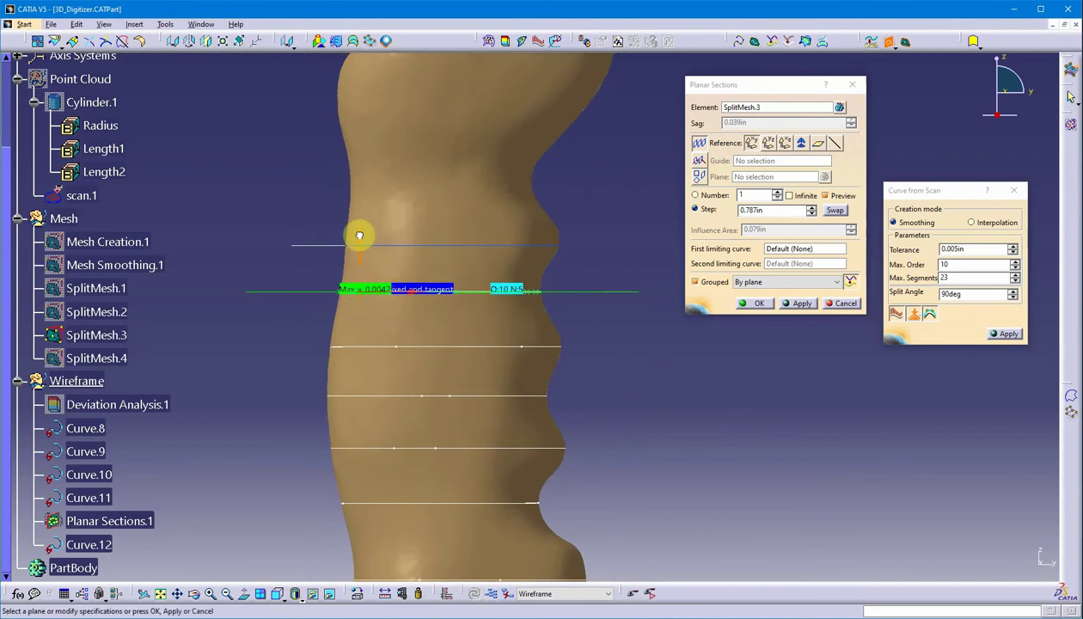
{"action": "left_click", "coordinate": [800, 303]}
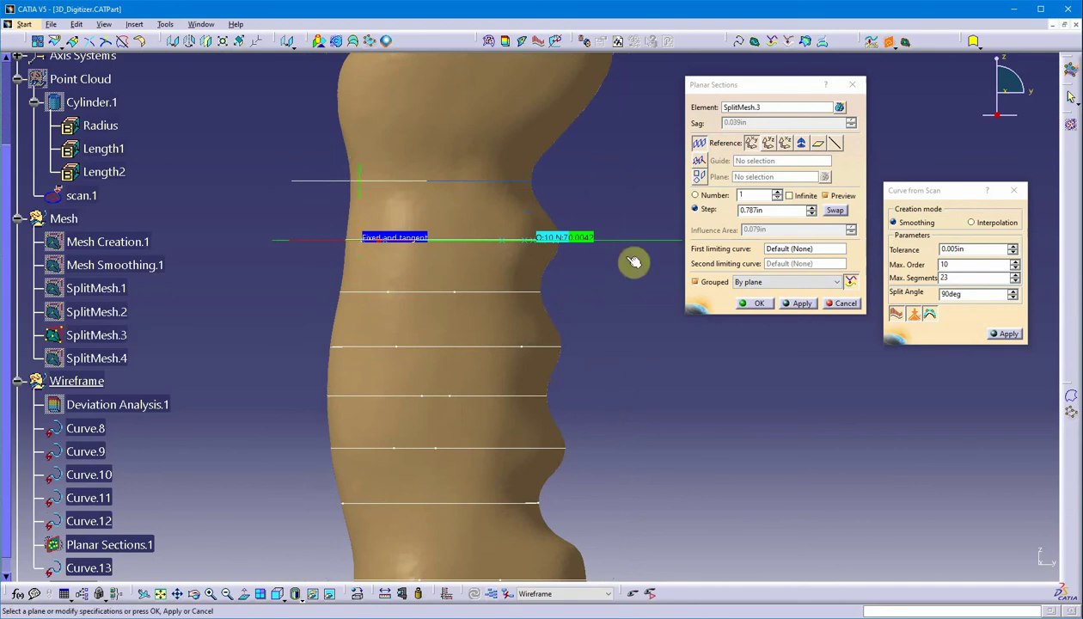
Compute section curves at the neck, across the flared head and through the slanted upper opening, and accept the planar sections
{"action": "middle_click_drag", "start_coordinate": [471, 225], "coordinate": [484, 387]}
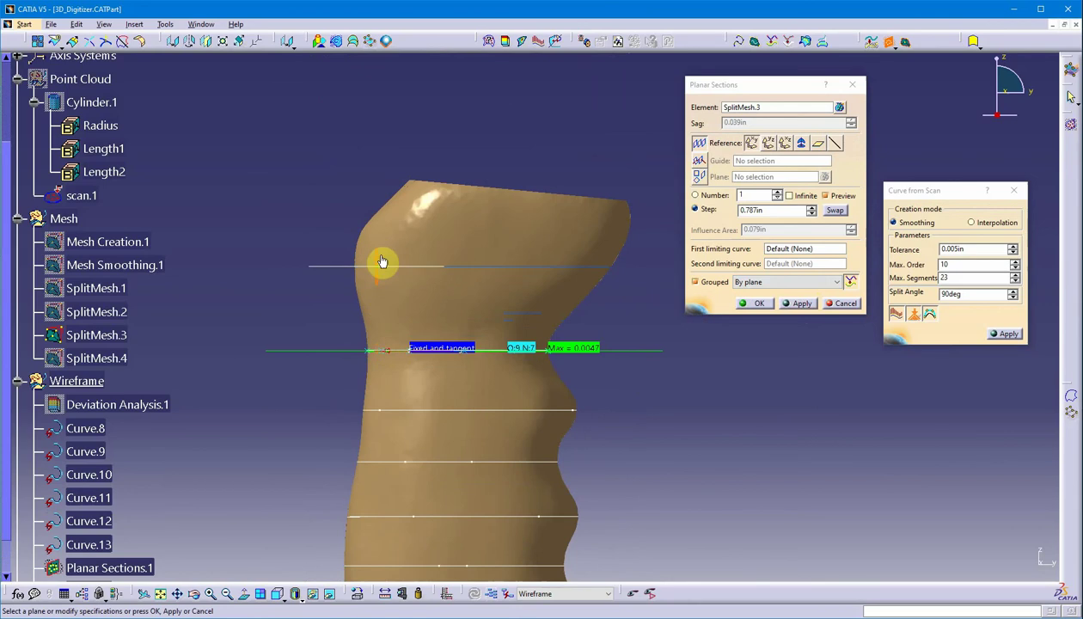
{"action": "left_click", "coordinate": [801, 304]}
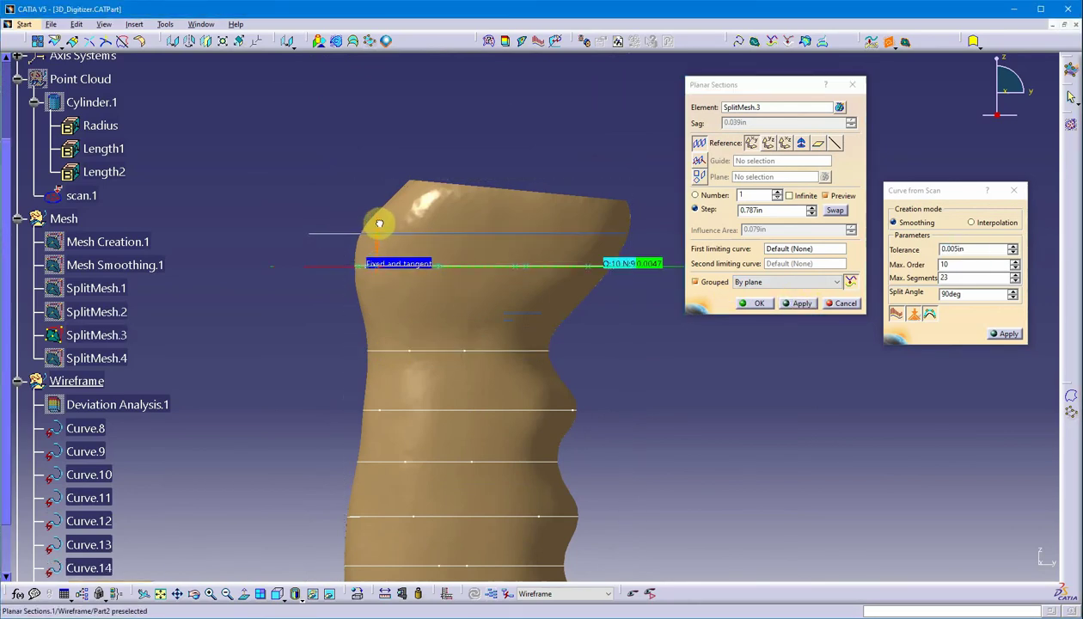
{"action": "left_click_drag", "start_coordinate": [389, 202], "coordinate": [390, 211]}
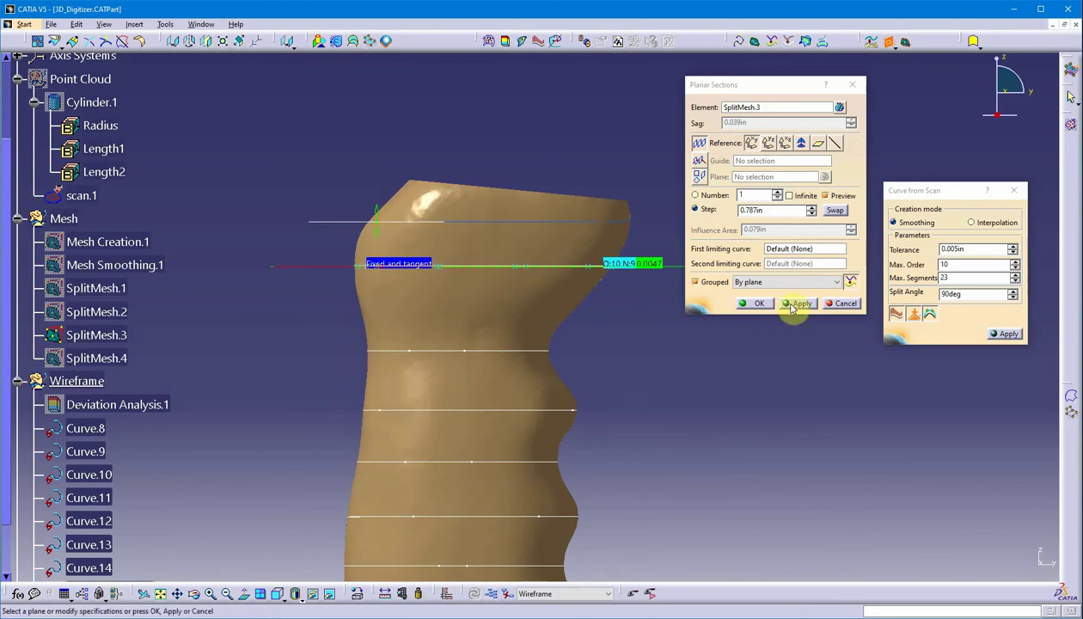
{"action": "left_click", "coordinate": [793, 304]}
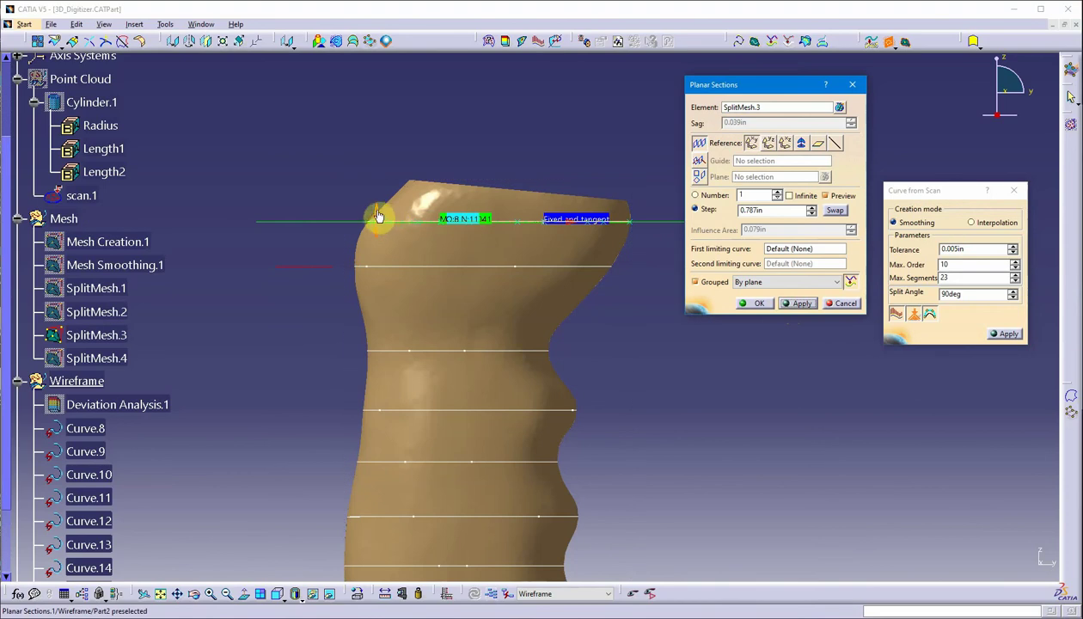
{"action": "left_click_drag", "start_coordinate": [379, 215], "coordinate": [377, 185]}
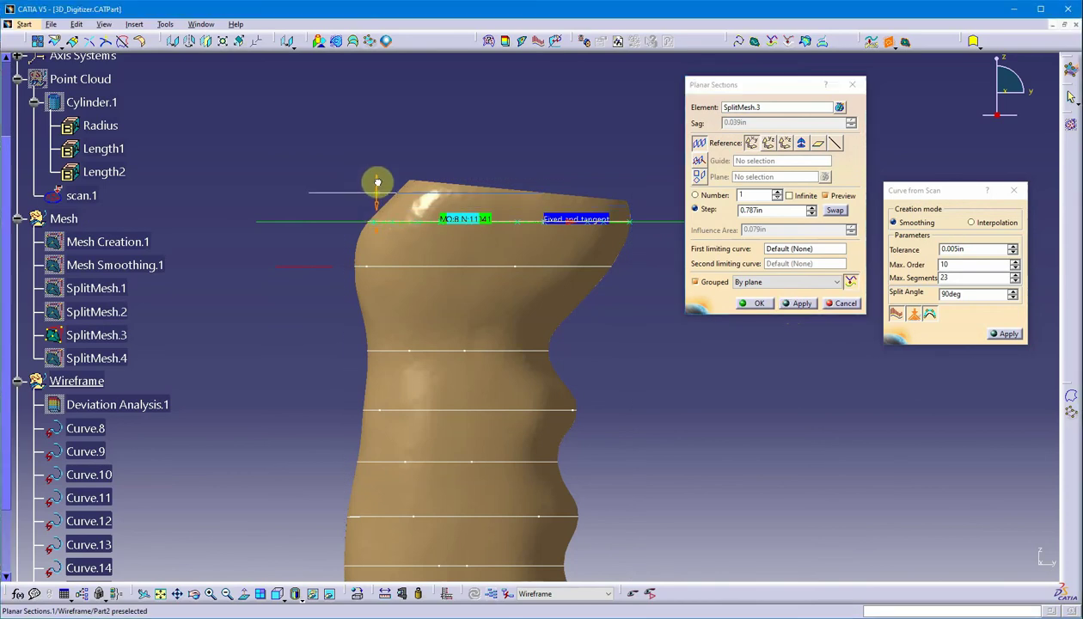
{"action": "left_click", "coordinate": [801, 303]}
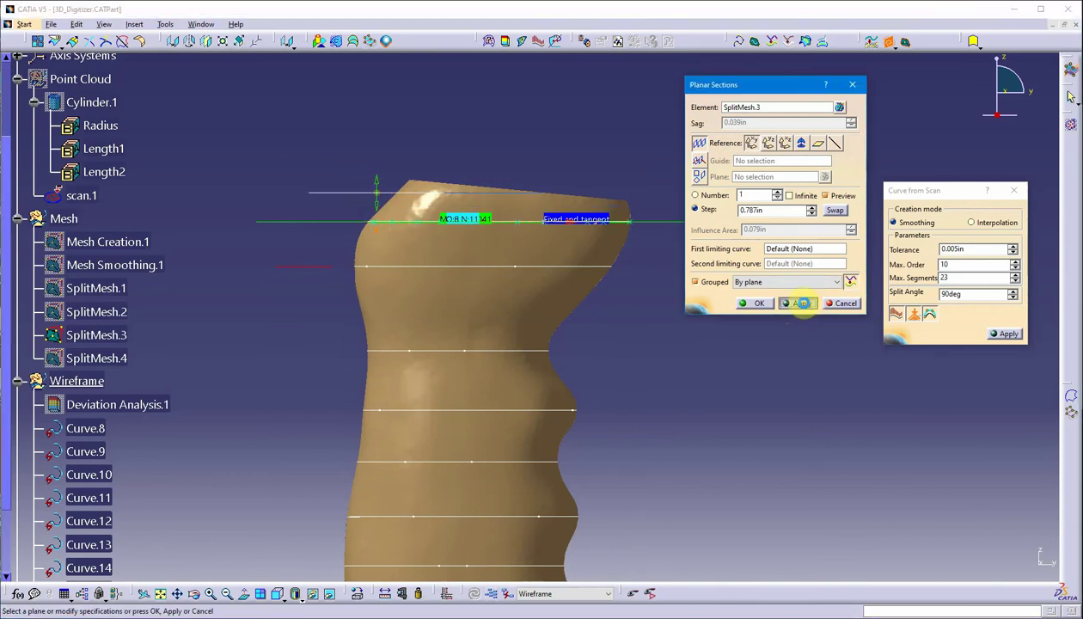
{"action": "left_click", "coordinate": [755, 302]}
Examine how the stacked section curves and their split points lie around the grip surface
{"action": "middle_click_drag", "start_coordinate": [646, 309], "coordinate": [526, 325]}
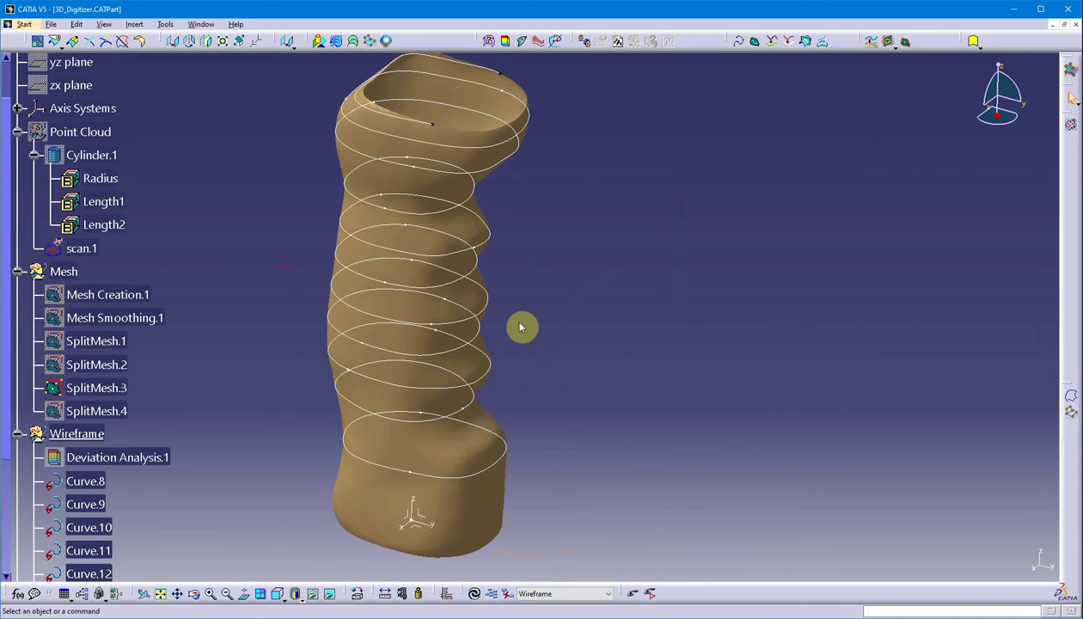
{"action": "middle_click_drag", "start_coordinate": [582, 435], "coordinate": [510, 431]}
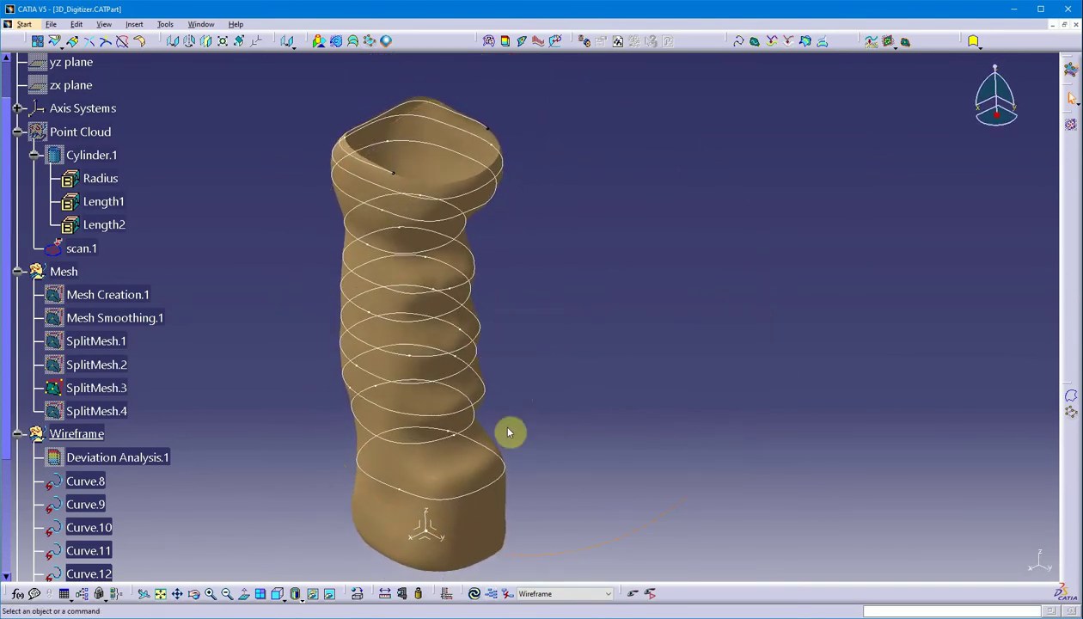
{"action": "middle_click_drag", "start_coordinate": [467, 464], "coordinate": [496, 443]}
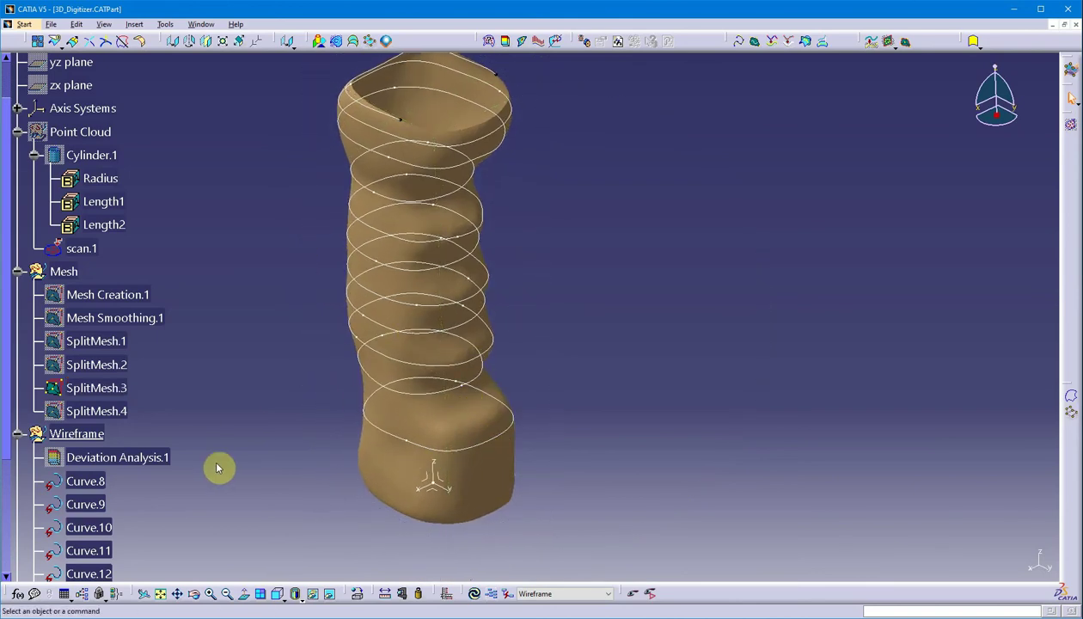
{"action": "scroll", "coordinate": [189, 467], "scroll_direction": "down", "scroll_amount": 2}
{"action": "middle_click_drag", "start_coordinate": [245, 379], "coordinate": [411, 399]}
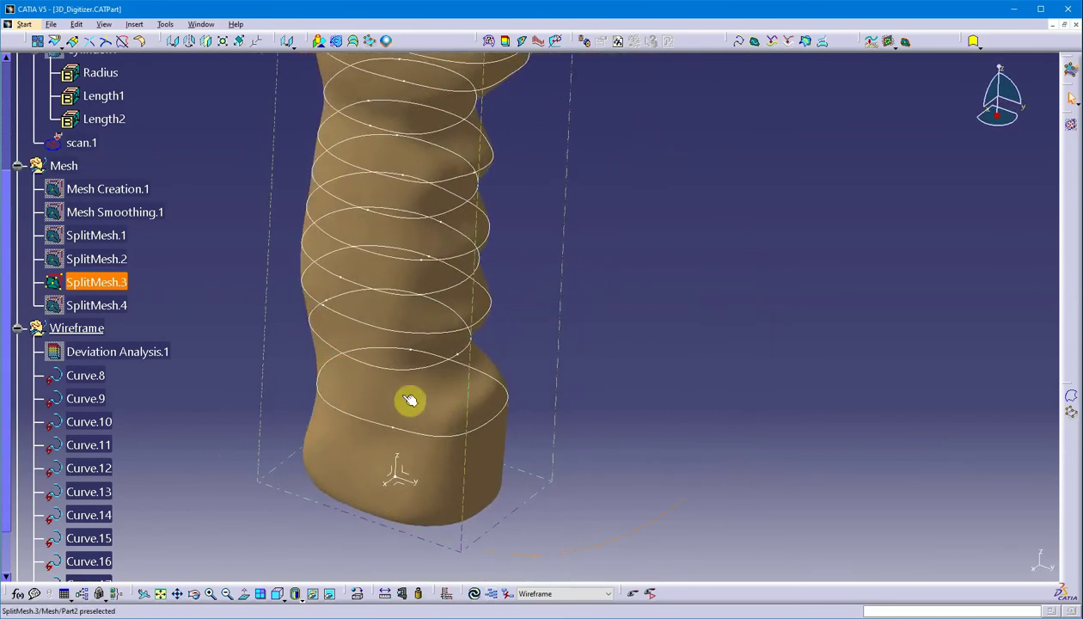
{"action": "middle_click_drag", "start_coordinate": [385, 533], "coordinate": [435, 440]}
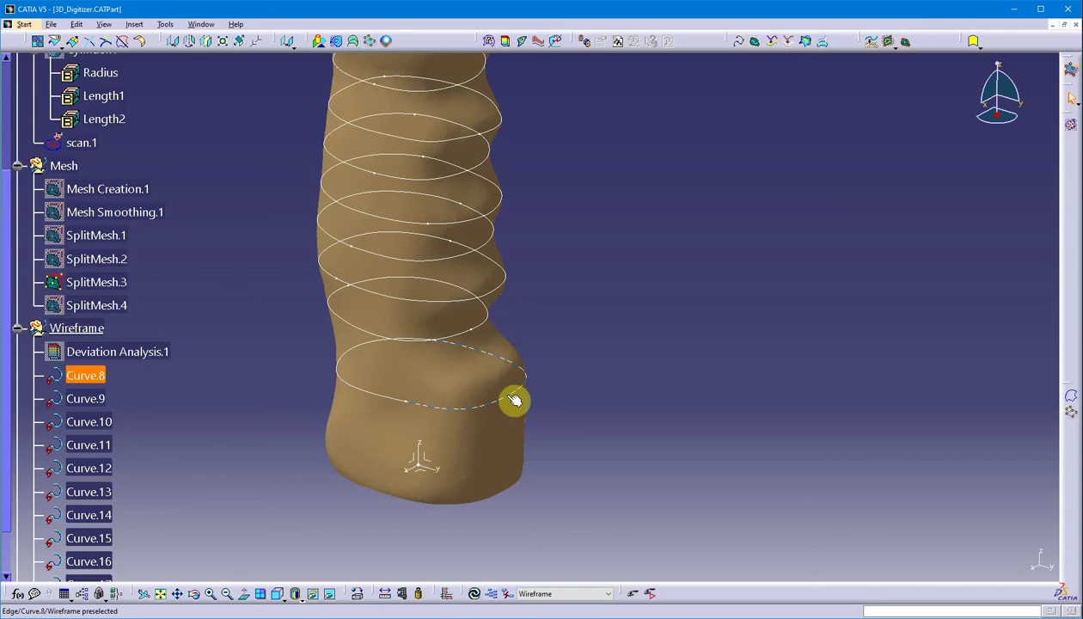
{"action": "middle_click_drag", "start_coordinate": [513, 402], "coordinate": [449, 444]}
{"action": "middle_click_drag", "start_coordinate": [661, 368], "coordinate": [559, 277]}
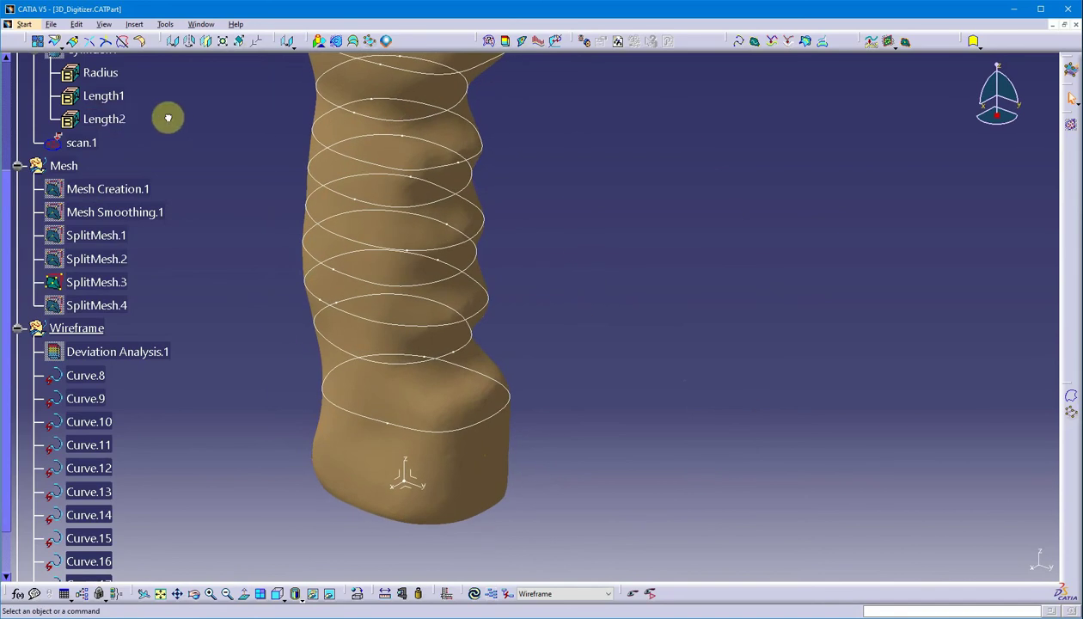
{"action": "left_click", "coordinate": [73, 41]}
{"action": "left_click", "coordinate": [226, 105]}
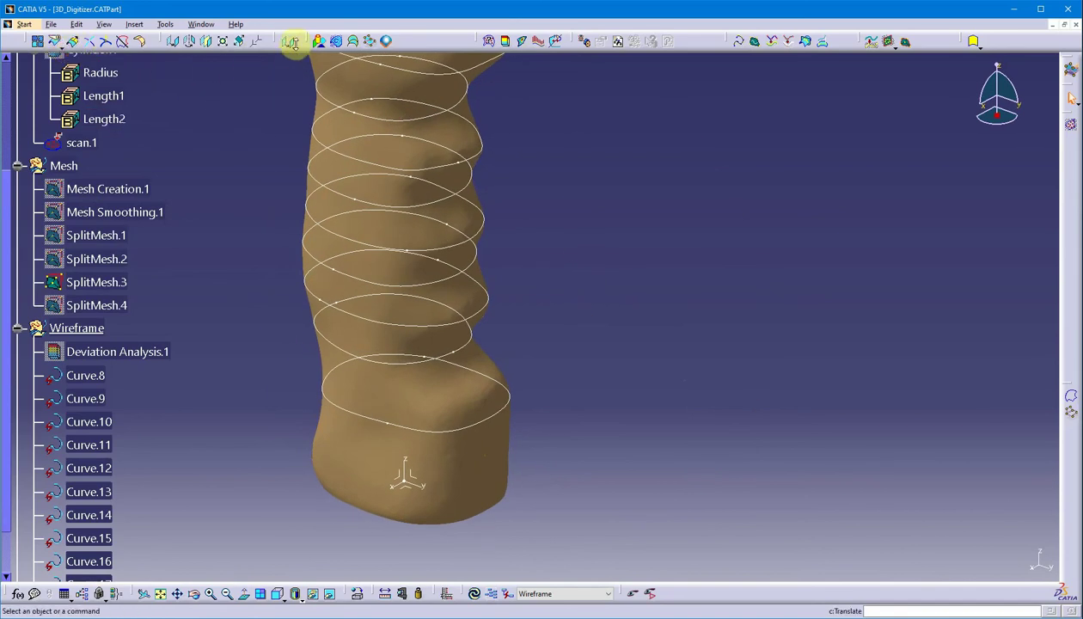
{"action": "left_click", "coordinate": [173, 41]}
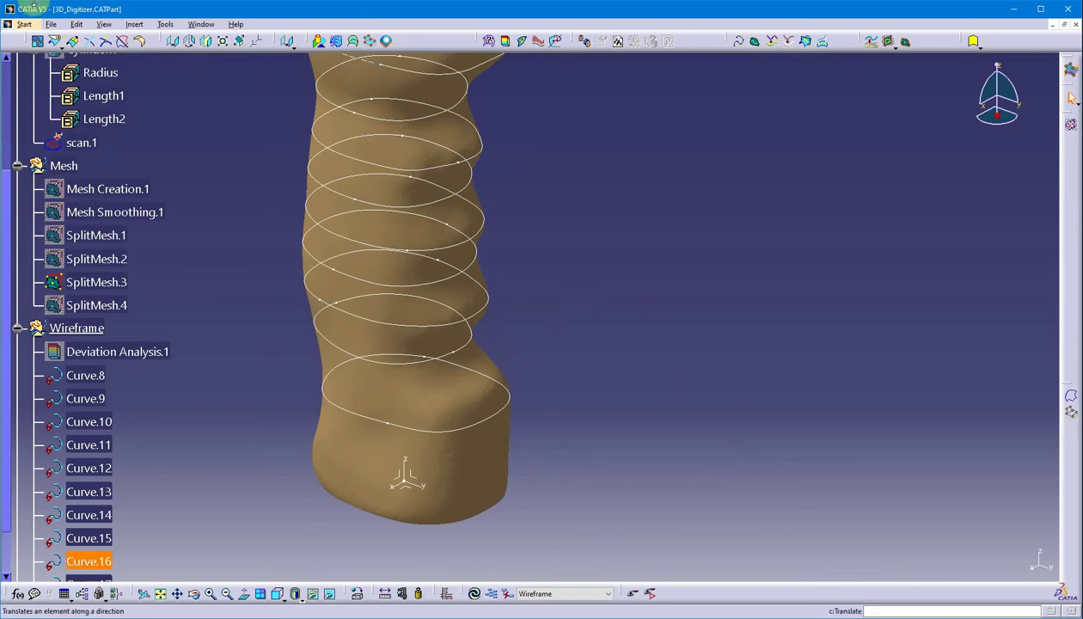
Switch to the Generative Shape Design workbench
{"action": "left_click", "coordinate": [25, 24]}
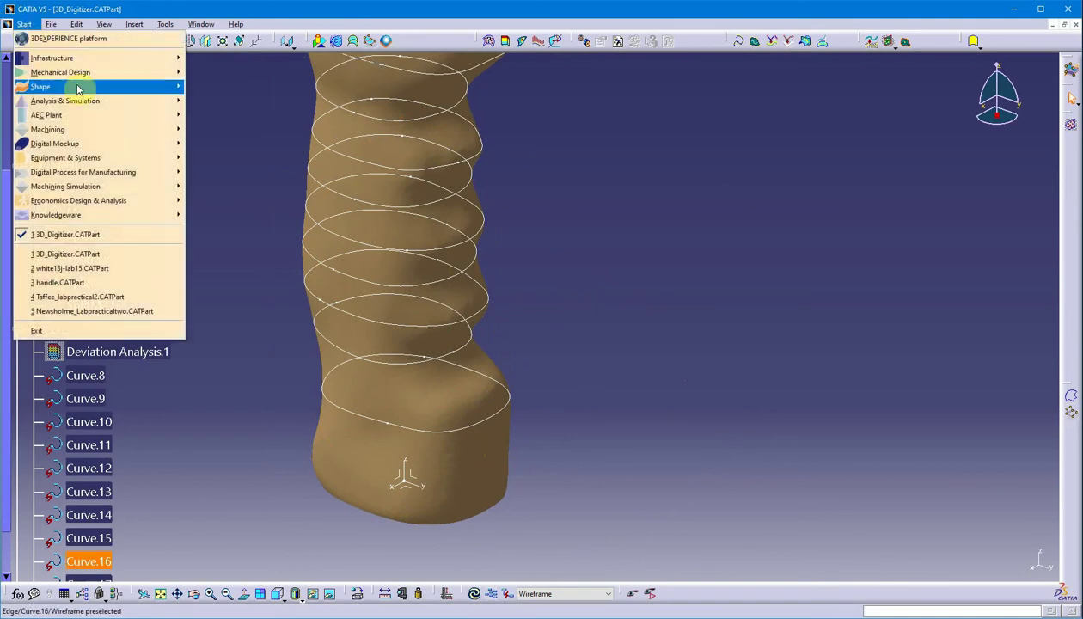
{"action": "mouse_move", "coordinate": [146, 87]}
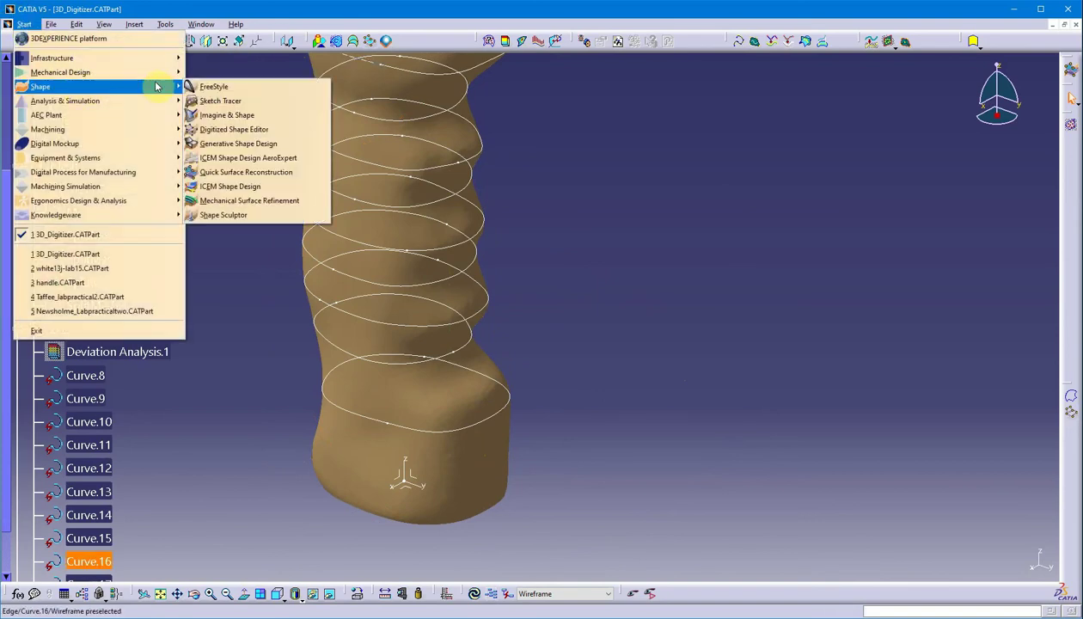
{"action": "left_click", "coordinate": [274, 144]}
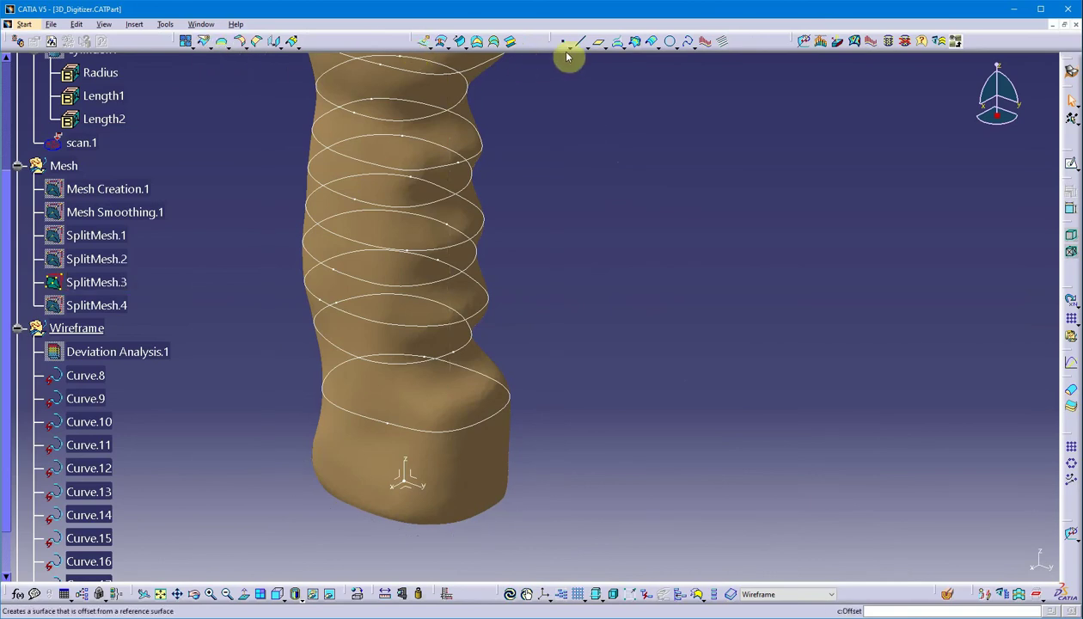
Intersect the absolute axis system's YZ plane with the lowest section curve, Curve.8
{"action": "left_click", "coordinate": [635, 43]}
{"action": "middle_click_drag", "start_coordinate": [574, 433], "coordinate": [394, 427]}
{"action": "left_click", "coordinate": [391, 432]}
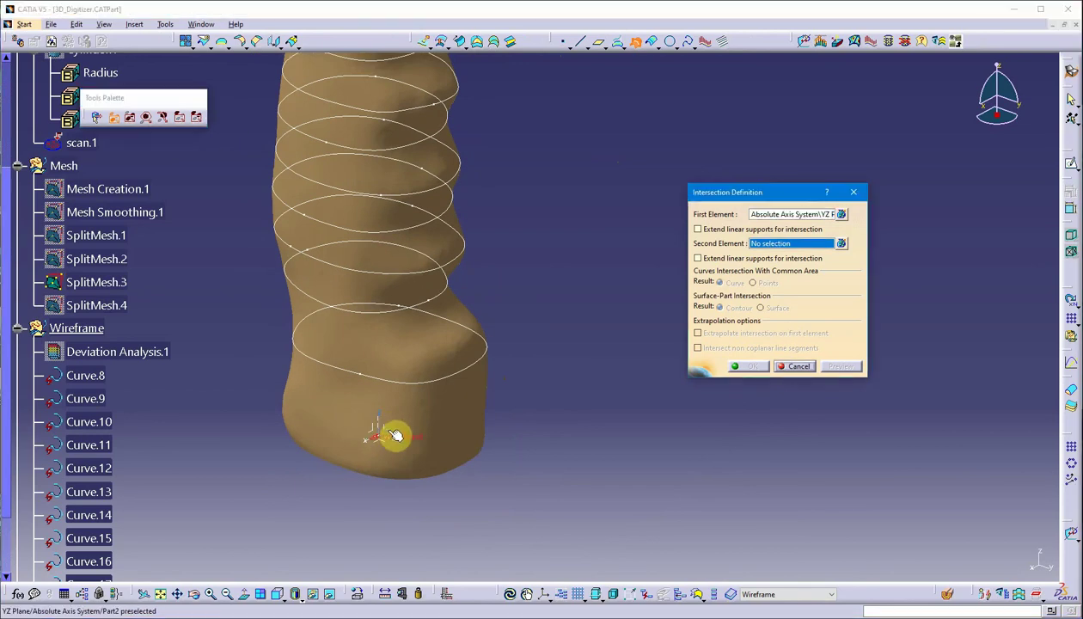
{"action": "left_click", "coordinate": [477, 374]}
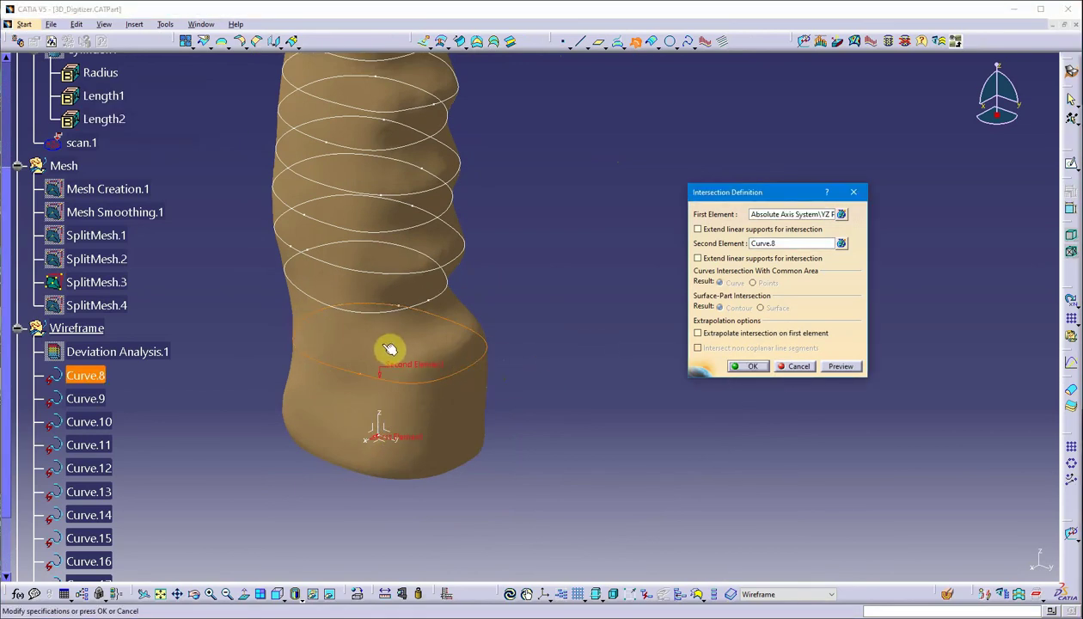
{"action": "middle_click_drag", "start_coordinate": [476, 370], "coordinate": [452, 391]}
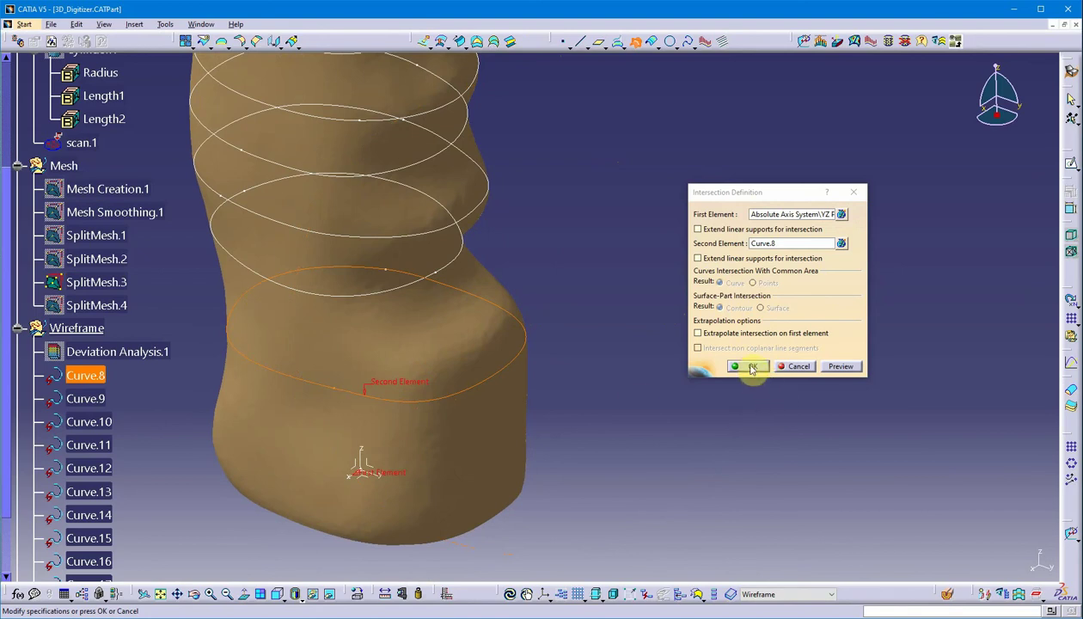
{"action": "middle_click_drag", "start_coordinate": [500, 390], "coordinate": [527, 392]}
{"action": "scroll", "coordinate": [531, 417], "scroll_direction": "up", "scroll_amount": 2}
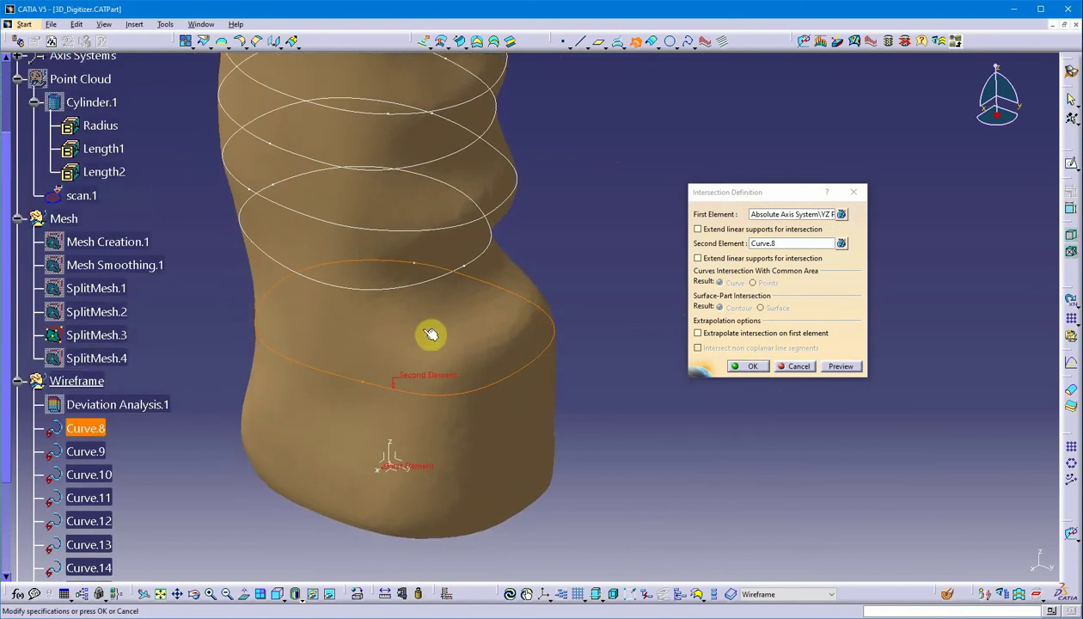
{"action": "left_click", "coordinate": [753, 366]}
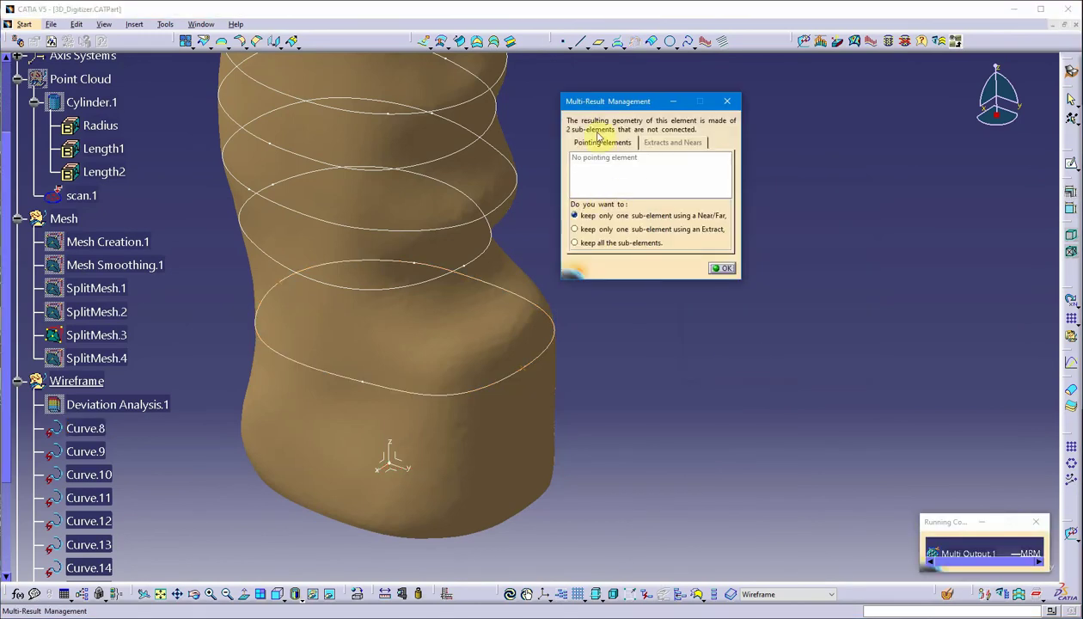
Keep only one sub-element using an Extract, taking the intersection point on the finger-ridge side with point continuity
{"action": "left_click_drag", "start_coordinate": [620, 107], "coordinate": [699, 97]}
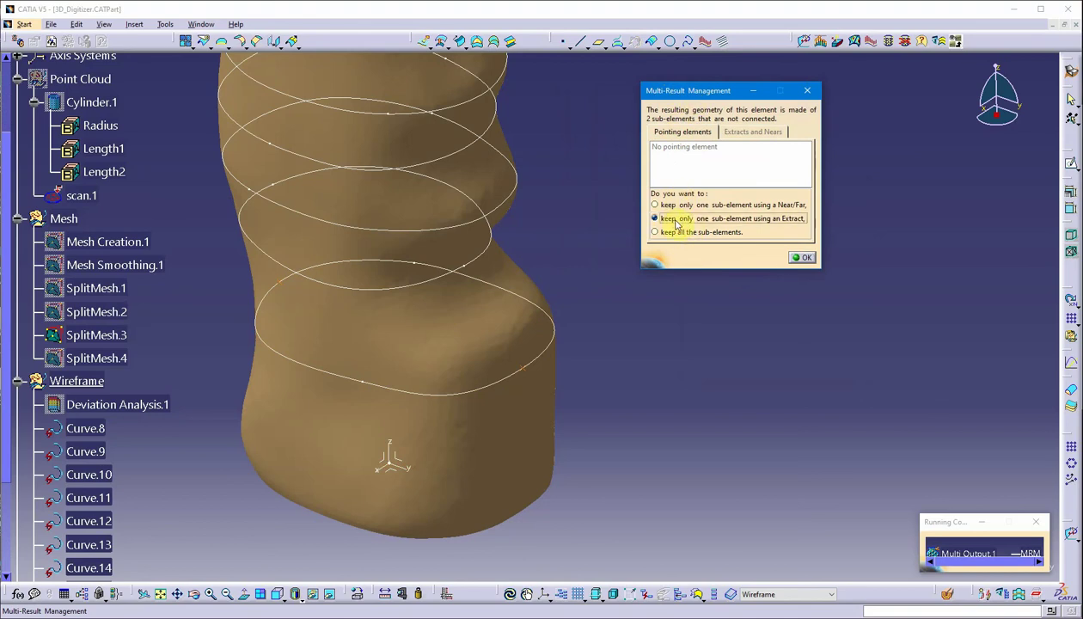
{"action": "left_click", "coordinate": [804, 259]}
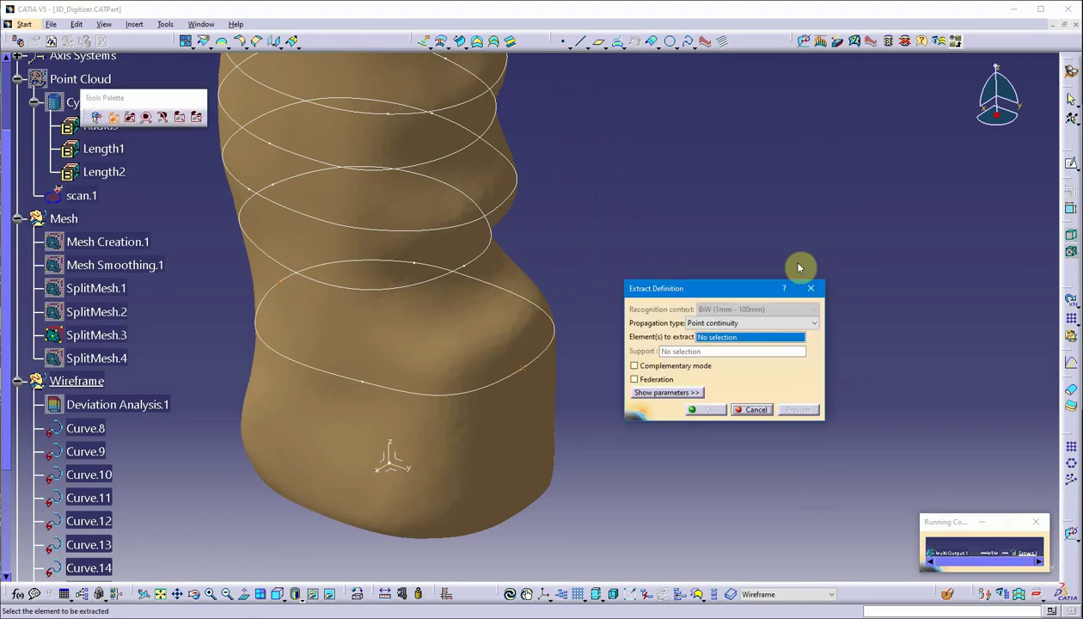
{"action": "left_click", "coordinate": [527, 369]}
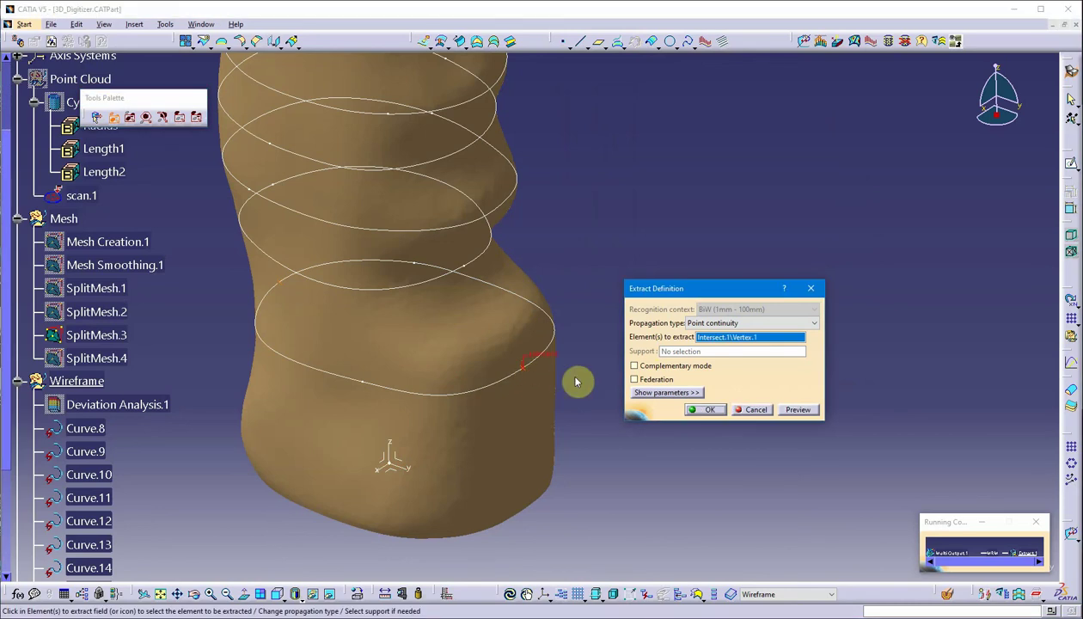
{"action": "left_click", "coordinate": [704, 412]}
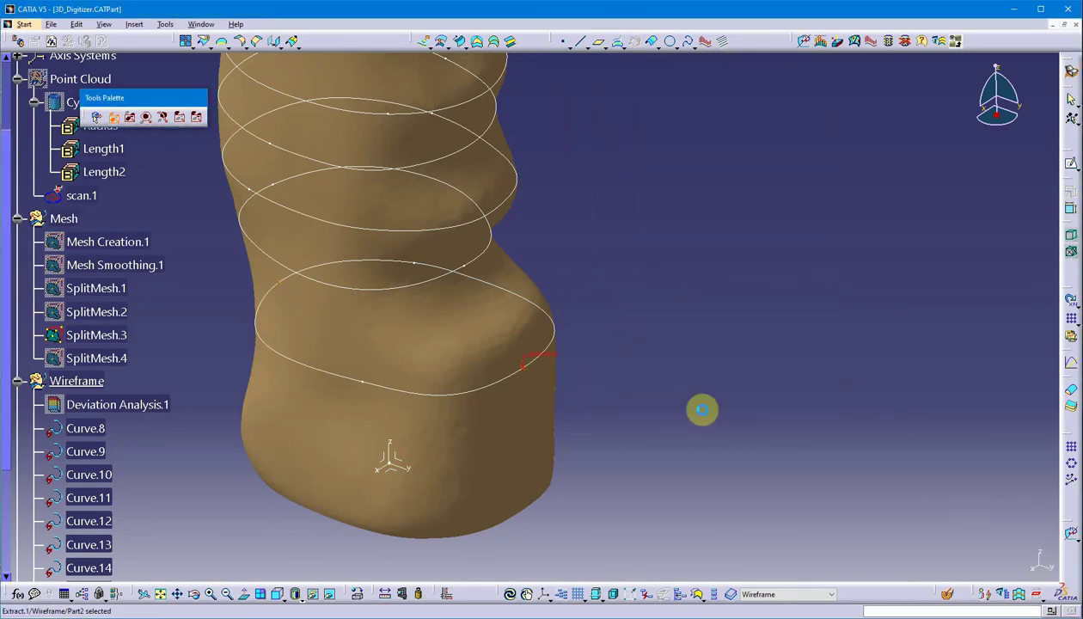
Intersect Curve.8 with the YZ plane again and extract the opposite intersection point, on the back side of the grip
{"action": "middle_click_drag", "start_coordinate": [651, 401], "coordinate": [653, 286]}
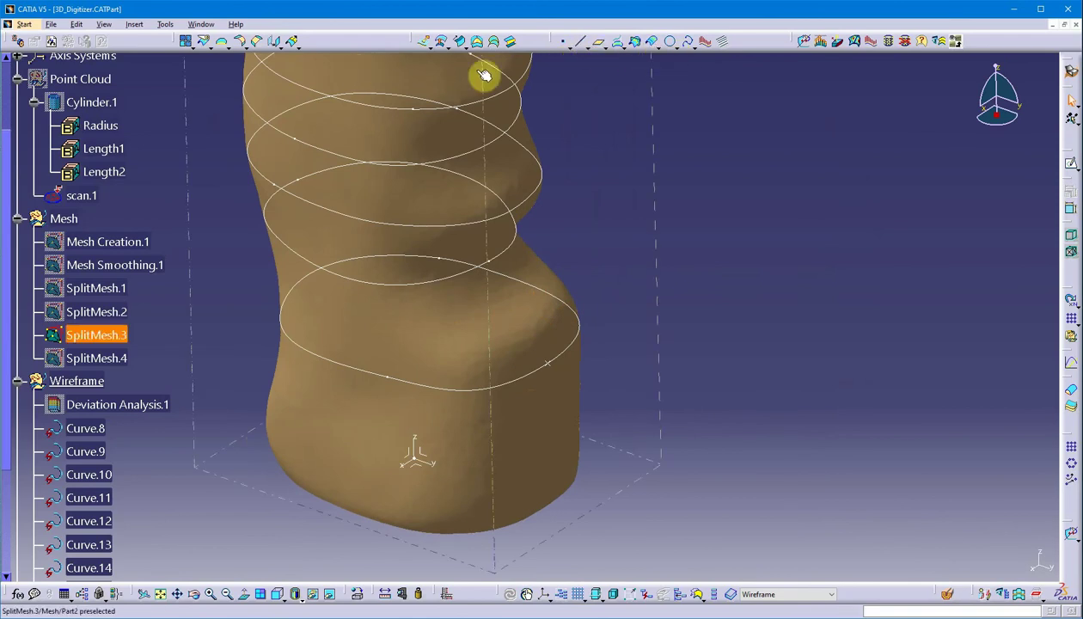
{"action": "left_click", "coordinate": [634, 41]}
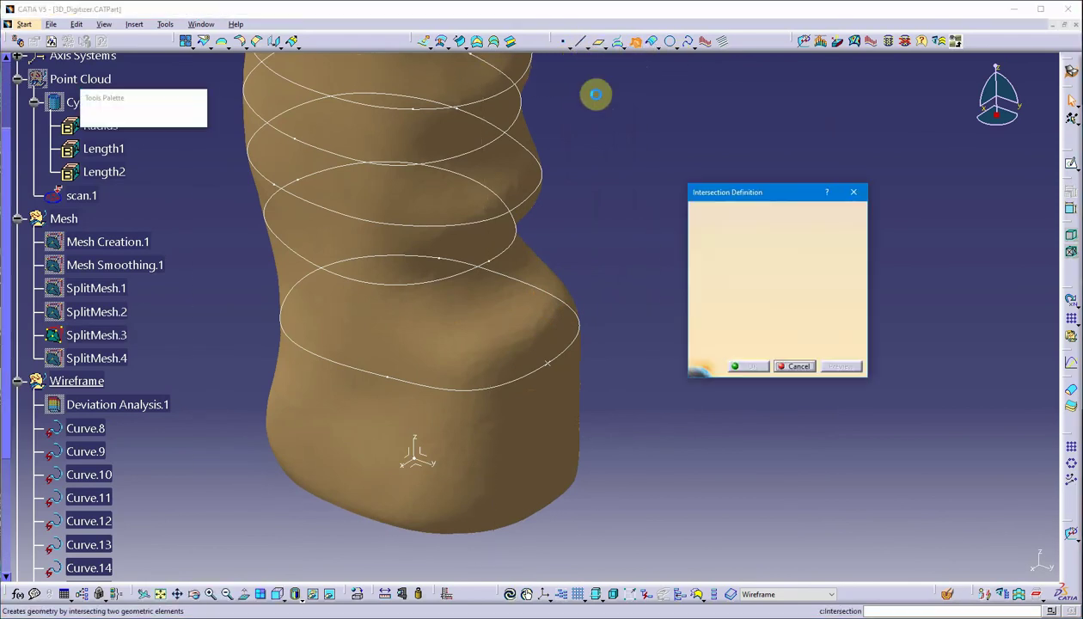
{"action": "left_click", "coordinate": [522, 378]}
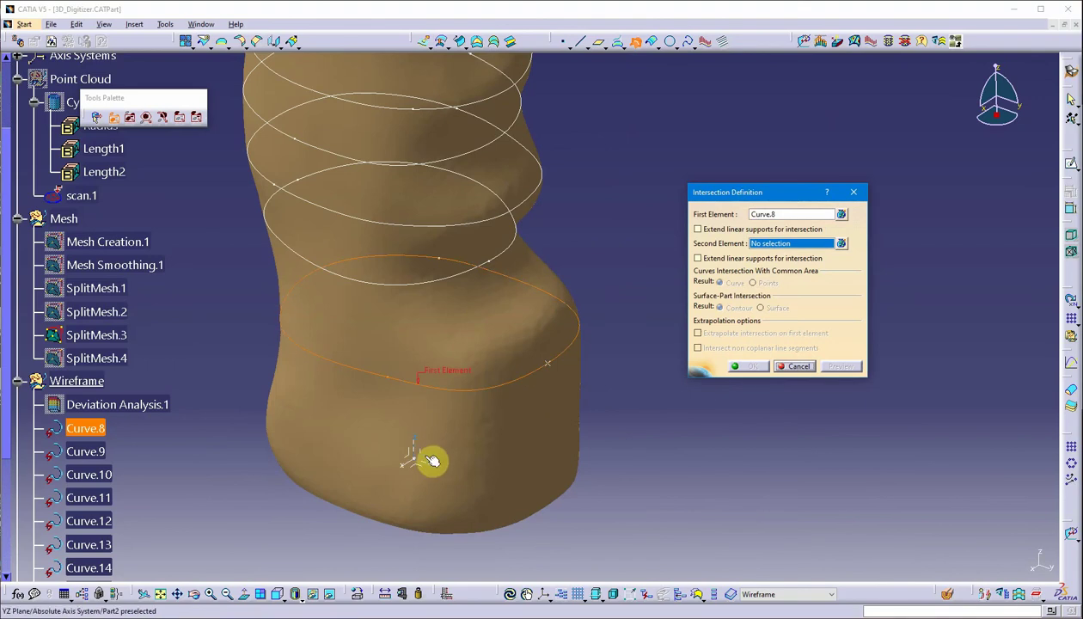
{"action": "left_click", "coordinate": [427, 456]}
{"action": "left_click", "coordinate": [749, 367]}
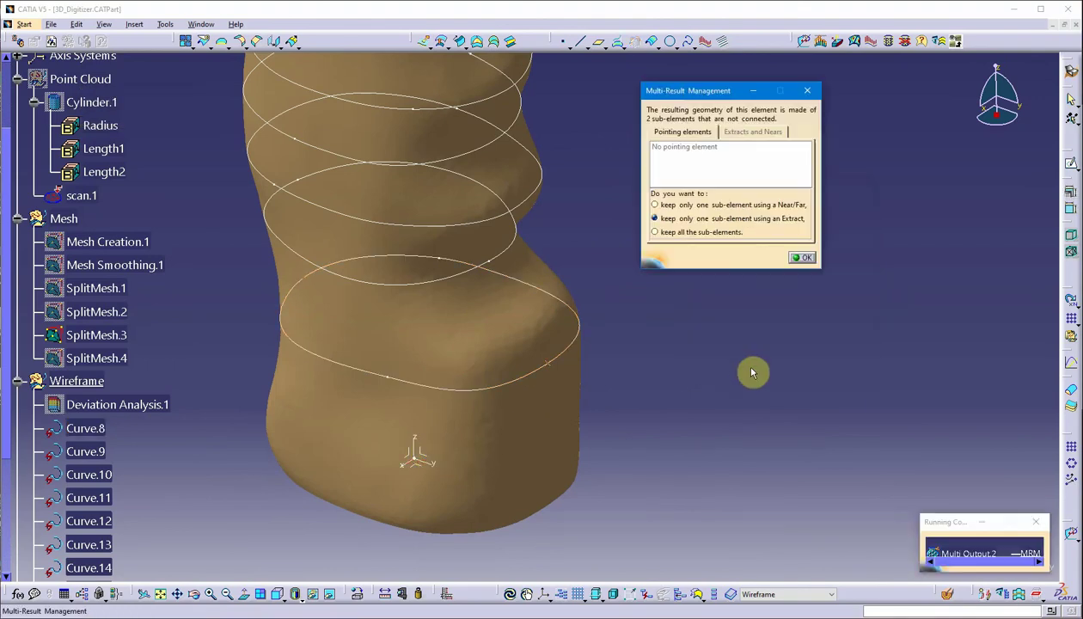
{"action": "left_click", "coordinate": [801, 258]}
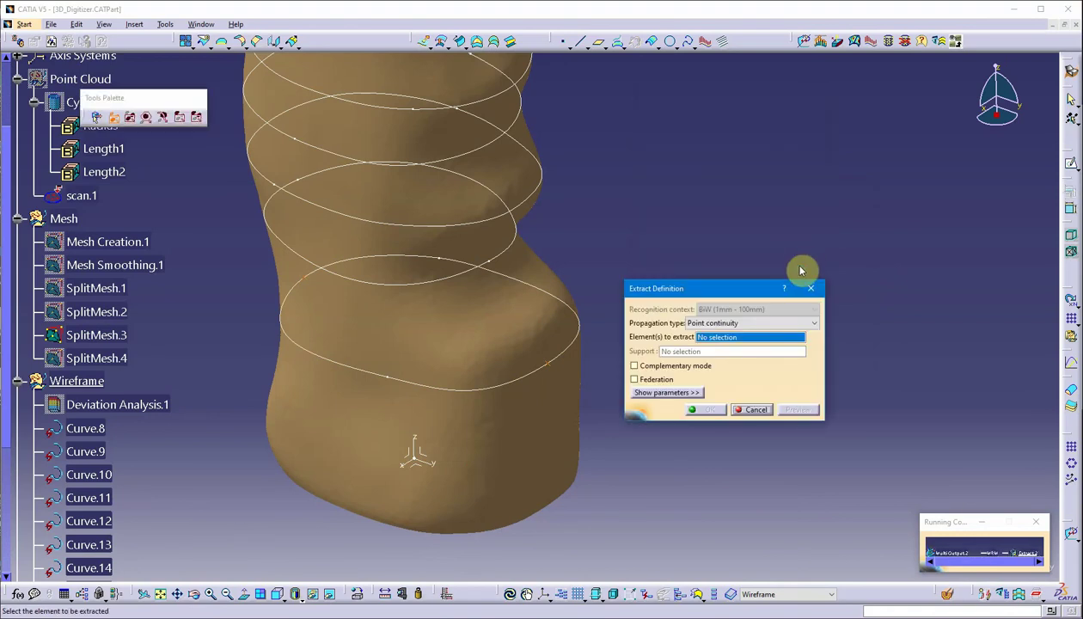
{"action": "left_click", "coordinate": [310, 283]}
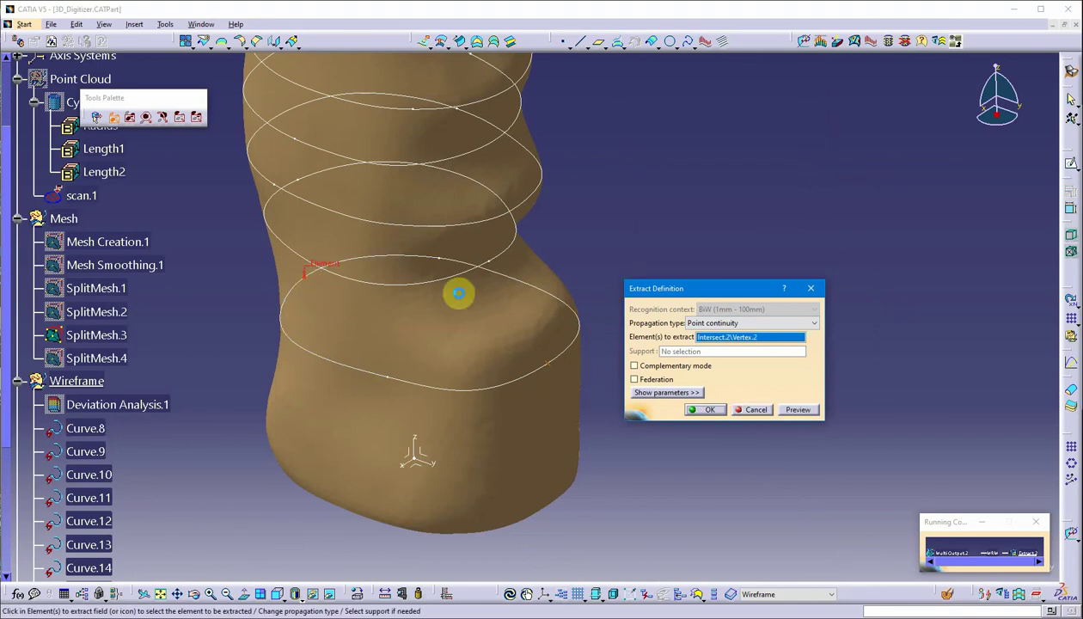
{"action": "left_click", "coordinate": [710, 410]}
Examine the two extracted points on the lowest section curve and how the remaining curves stack up the grip
{"action": "middle_click_drag", "start_coordinate": [653, 379], "coordinate": [567, 462]}
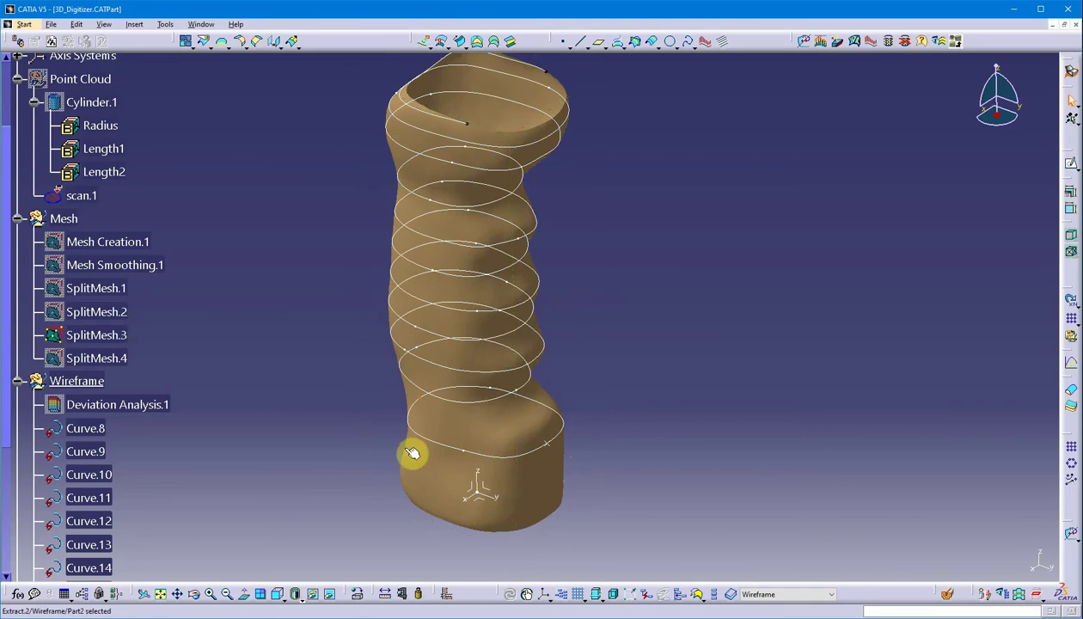
{"action": "middle_click_drag", "start_coordinate": [583, 365], "coordinate": [629, 375]}
{"action": "middle_click_drag", "start_coordinate": [482, 416], "coordinate": [454, 405]}
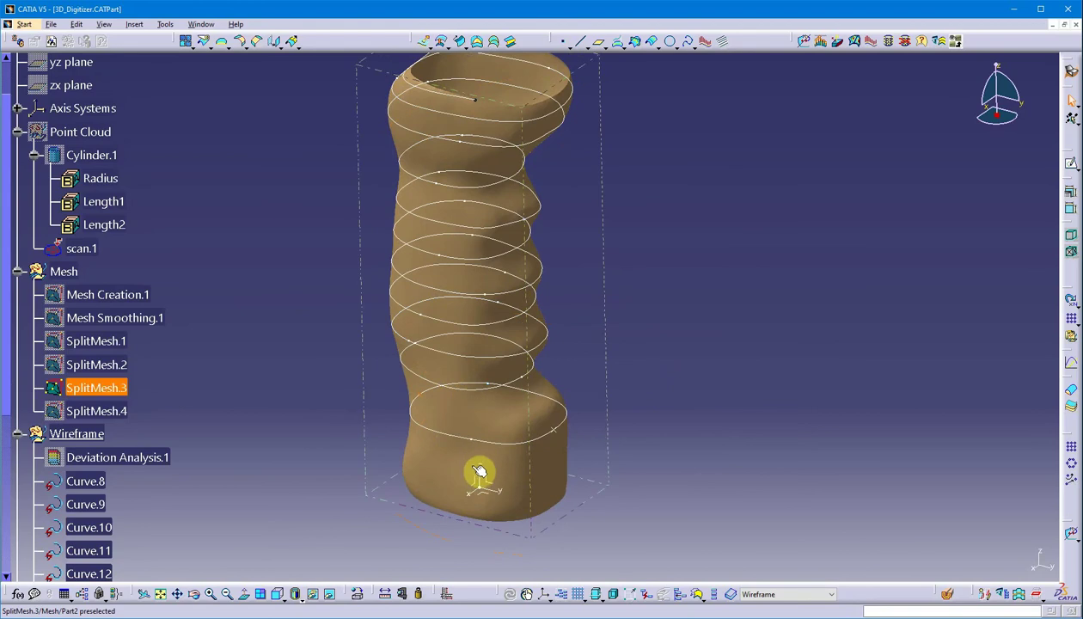
{"action": "middle_click_drag", "start_coordinate": [478, 472], "coordinate": [493, 412]}
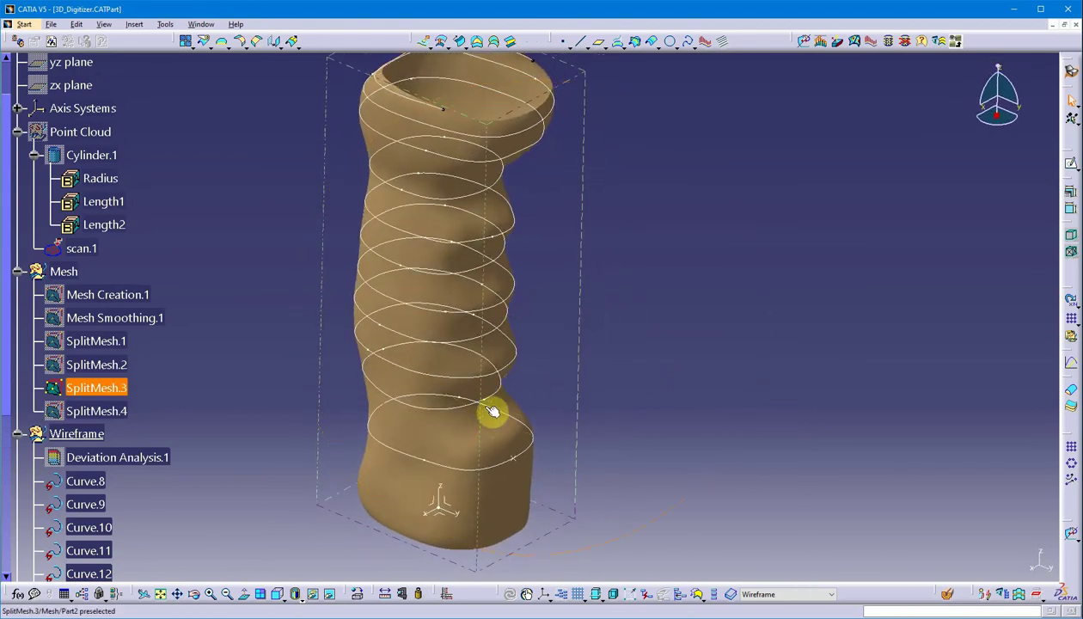
{"action": "middle_click_drag", "start_coordinate": [435, 360], "coordinate": [522, 471]}
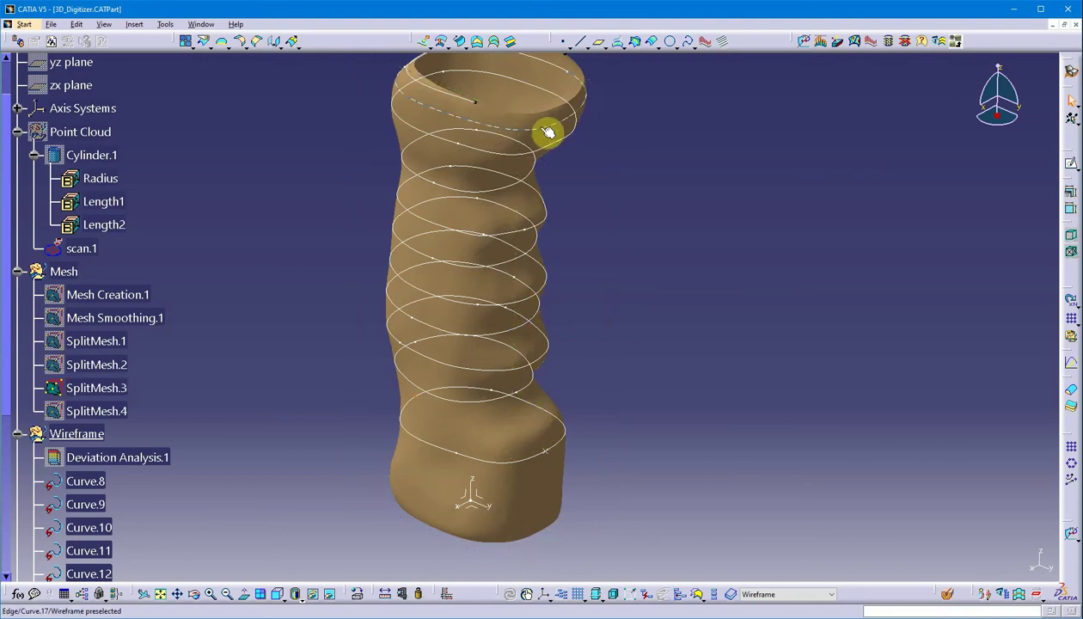
{"action": "middle_click_drag", "start_coordinate": [550, 434], "coordinate": [464, 300]}
{"action": "middle_click_drag", "start_coordinate": [464, 456], "coordinate": [499, 400]}
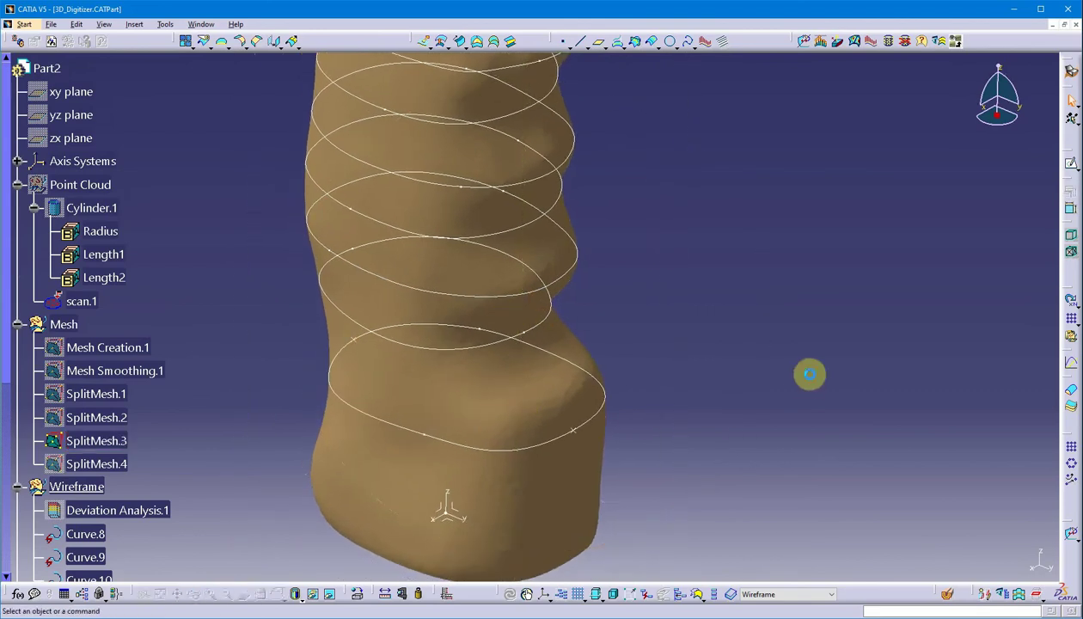
{"action": "middle_click_drag", "start_coordinate": [383, 361], "coordinate": [512, 262]}
{"action": "middle_click_drag", "start_coordinate": [570, 184], "coordinate": [447, 382]}
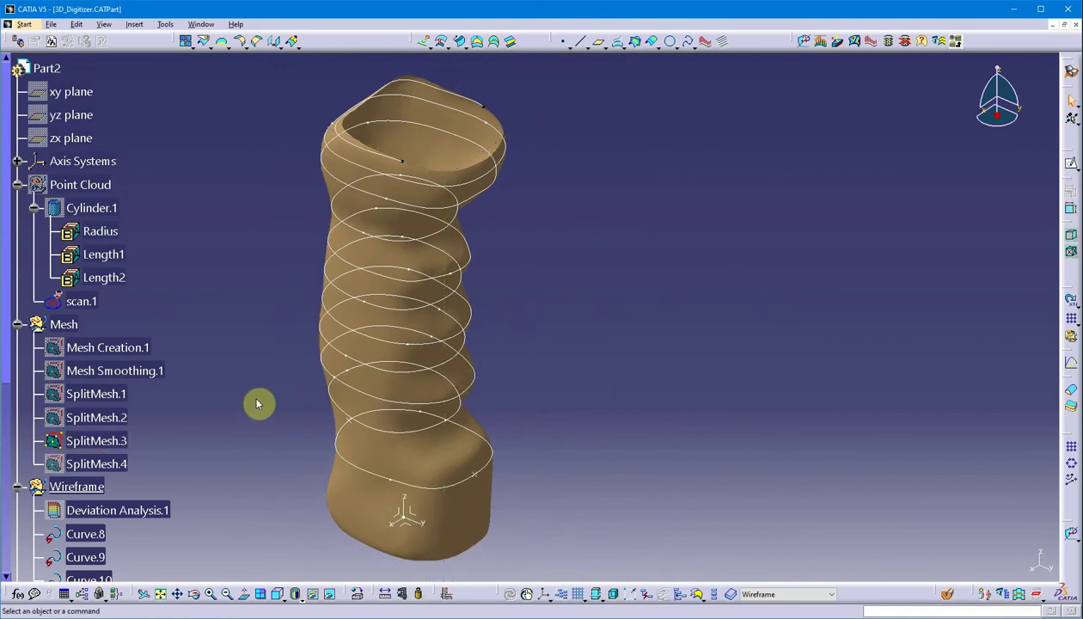
{"action": "middle_click_drag", "start_coordinate": [255, 402], "coordinate": [285, 386]}
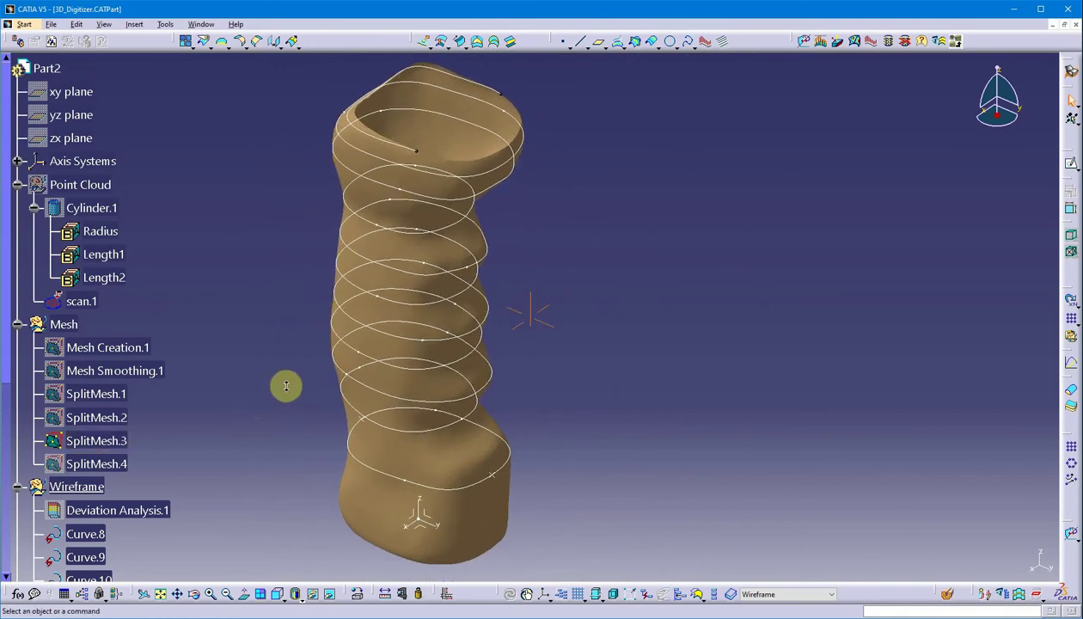
{"action": "middle_click_drag", "start_coordinate": [508, 372], "coordinate": [490, 378]}
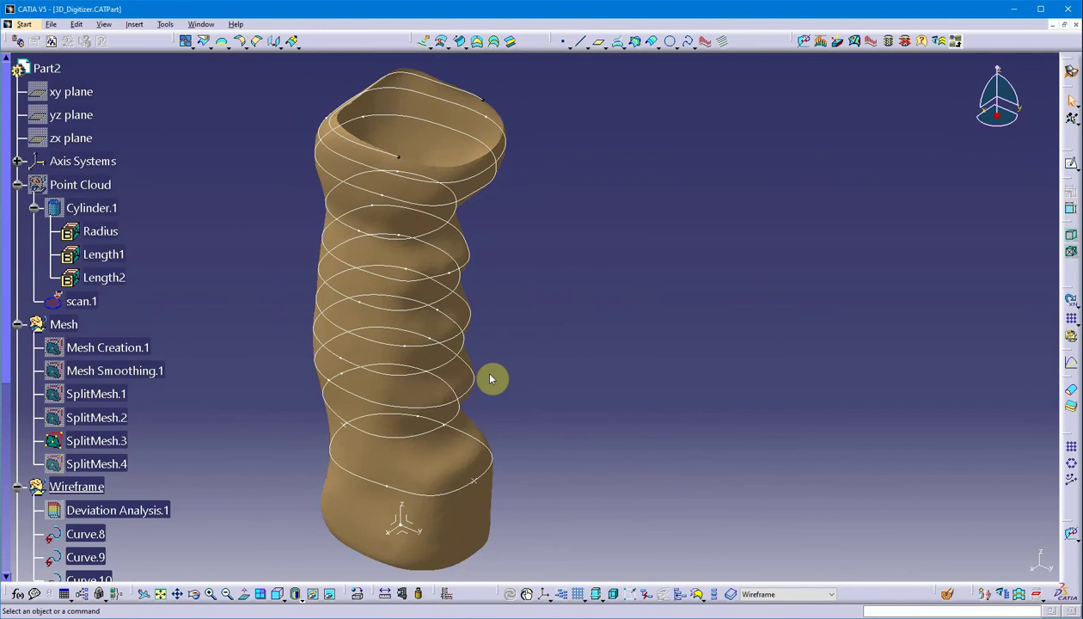